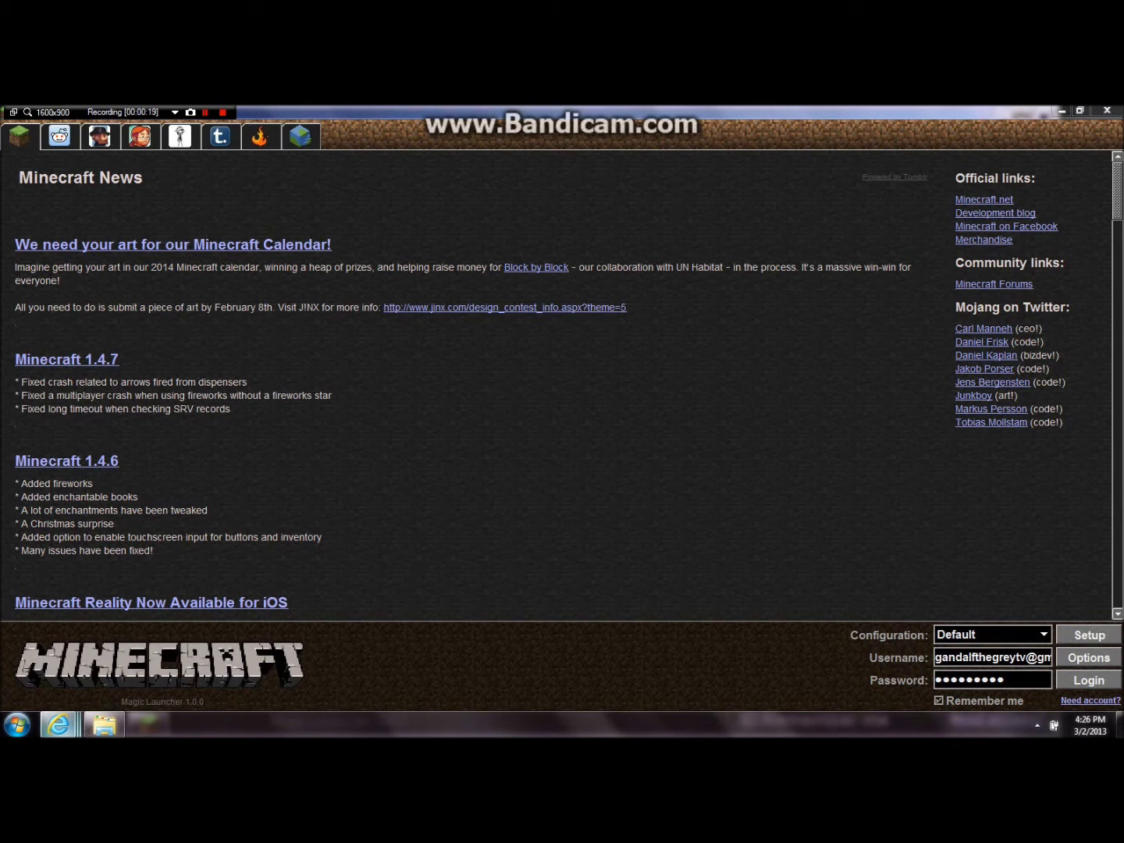
Switch to Internet Explorer's Magic Launcher forum thread, try to download MagicLauncher 1.0.0 for Windows, and close that page
{"action": "mouse_move", "coordinate": [58, 725]}
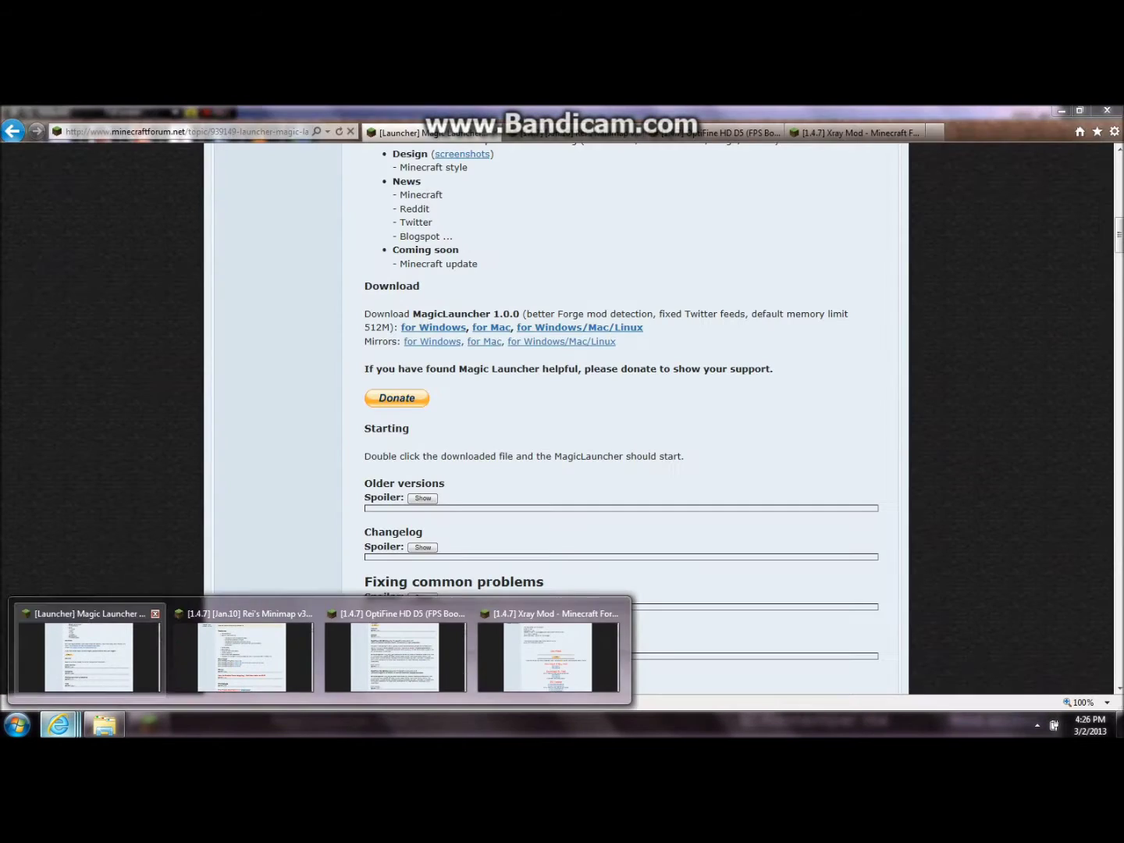
{"action": "left_click", "coordinate": [88, 655]}
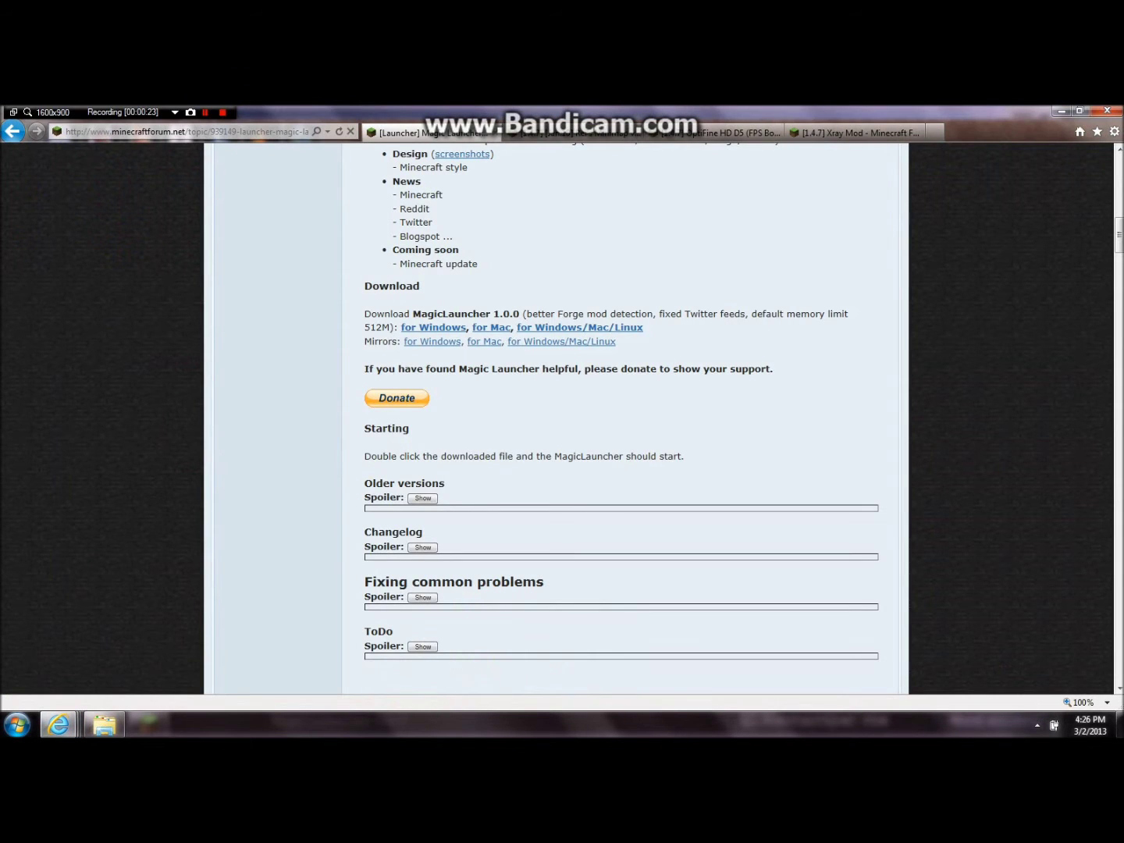
{"action": "scroll", "coordinate": [556, 418], "scroll_direction": "up", "scroll_amount": 10}
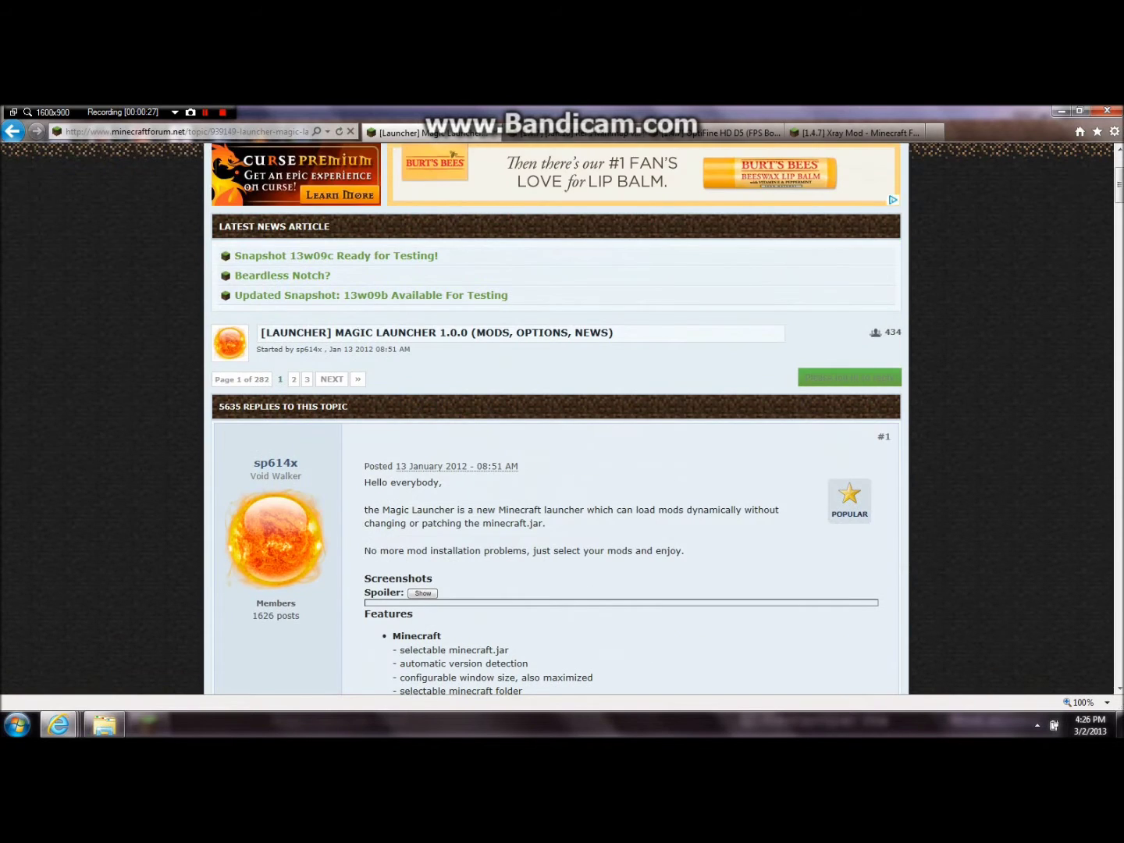
{"action": "scroll", "coordinate": [556, 417], "scroll_direction": "up", "scroll_amount": 3}
{"action": "scroll", "coordinate": [556, 418], "scroll_direction": "down", "scroll_amount": 3}
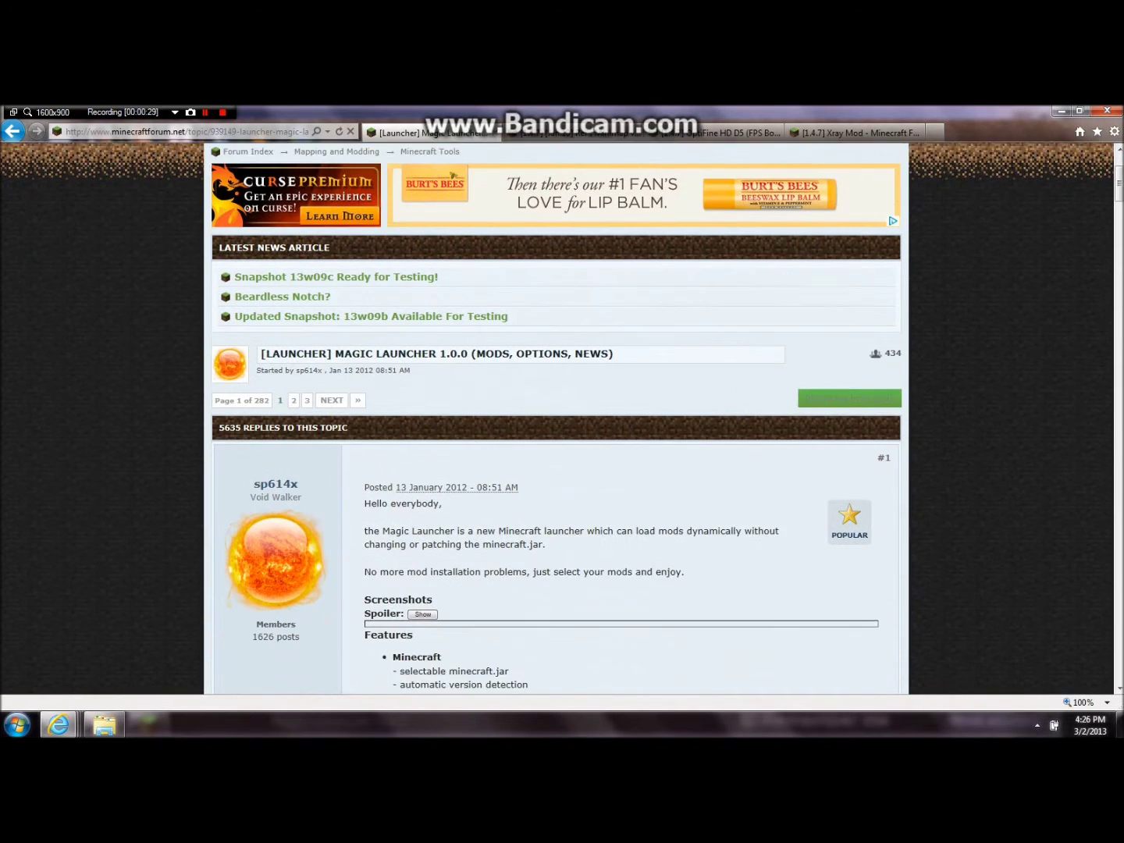
{"action": "scroll", "coordinate": [556, 417], "scroll_direction": "down", "scroll_amount": 1}
{"action": "scroll", "coordinate": [557, 417], "scroll_direction": "down", "scroll_amount": 9}
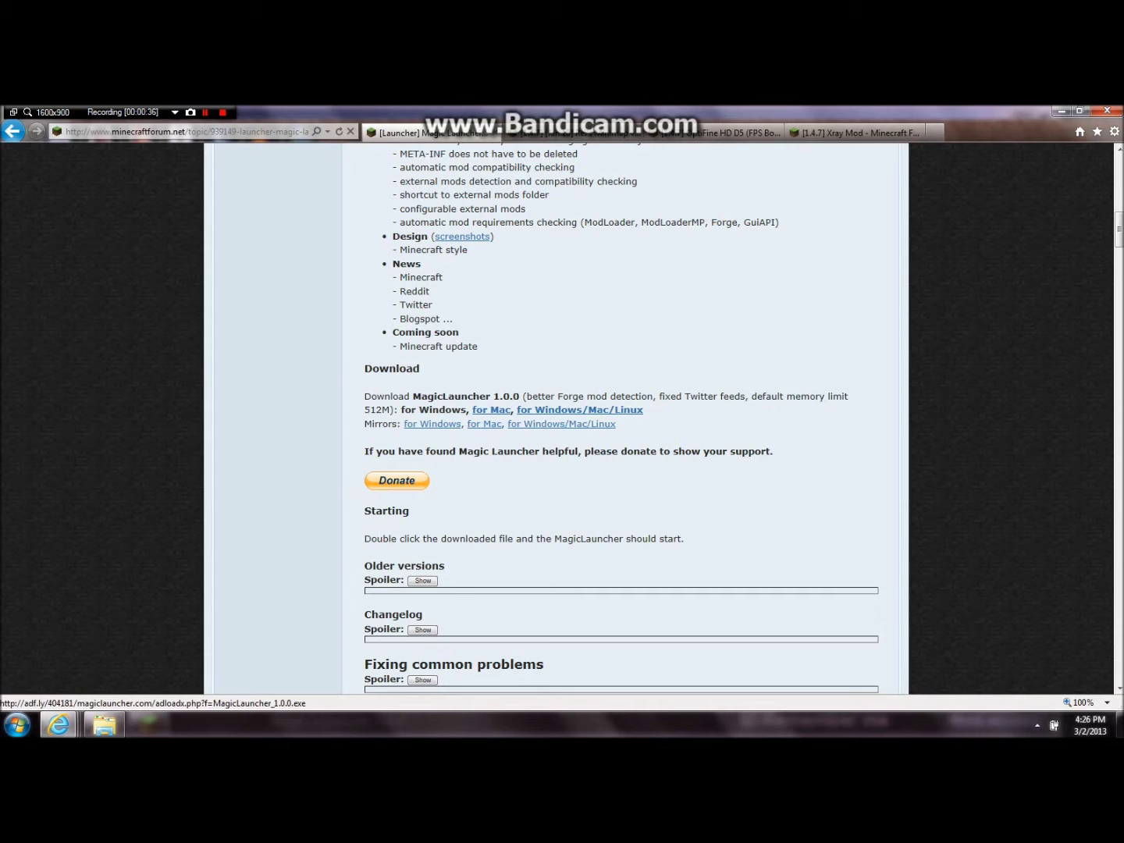
{"action": "left_click", "coordinate": [425, 410]}
{"action": "left_click", "coordinate": [428, 410]}
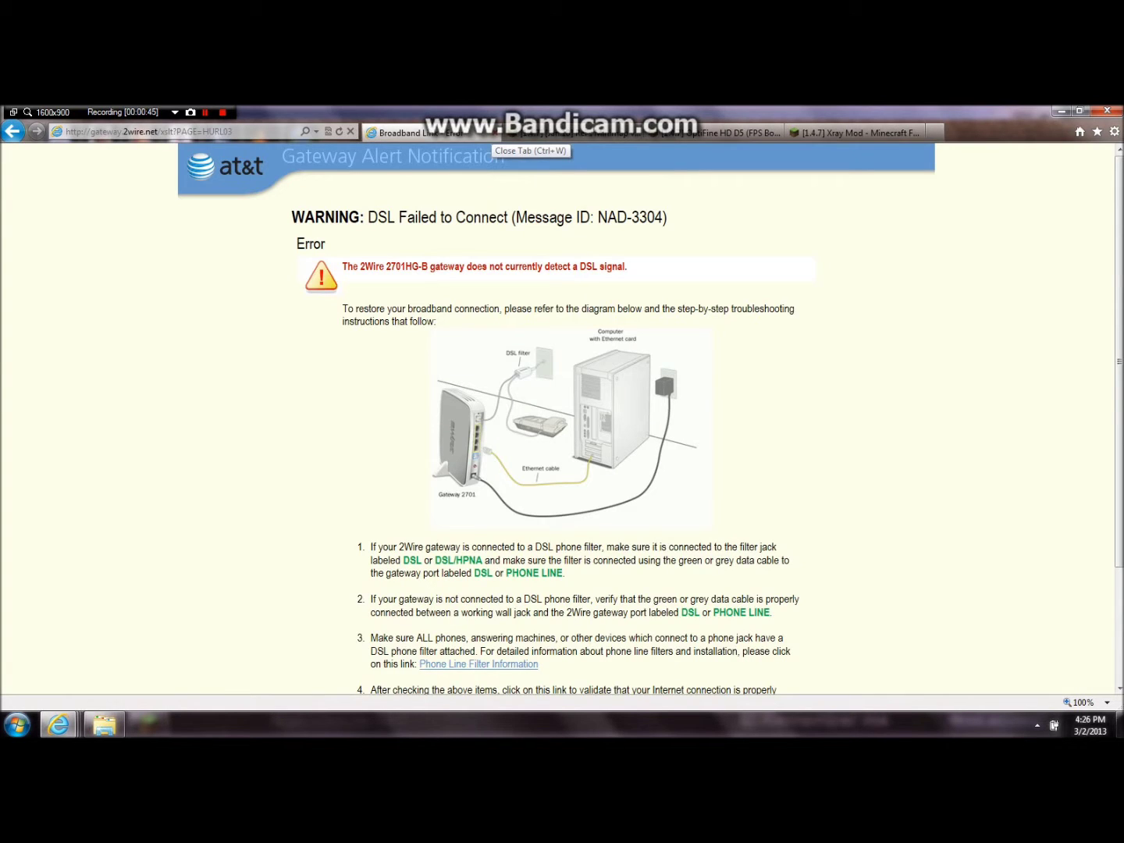
{"action": "left_click", "coordinate": [486, 132]}
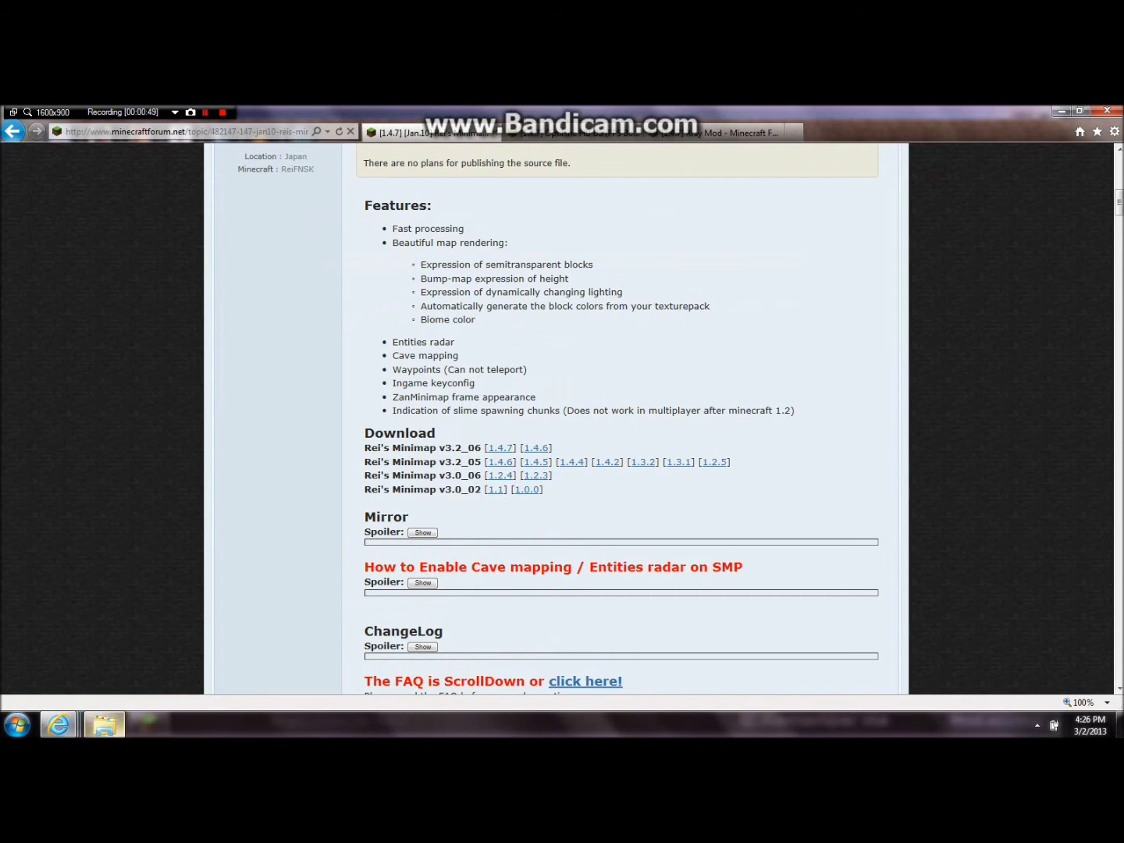
Switch to Windows Explorer, go back up to the Minecraft folder on the removable disk, and launch MagicLauncher_1.0.0
{"action": "left_click", "coordinate": [104, 725]}
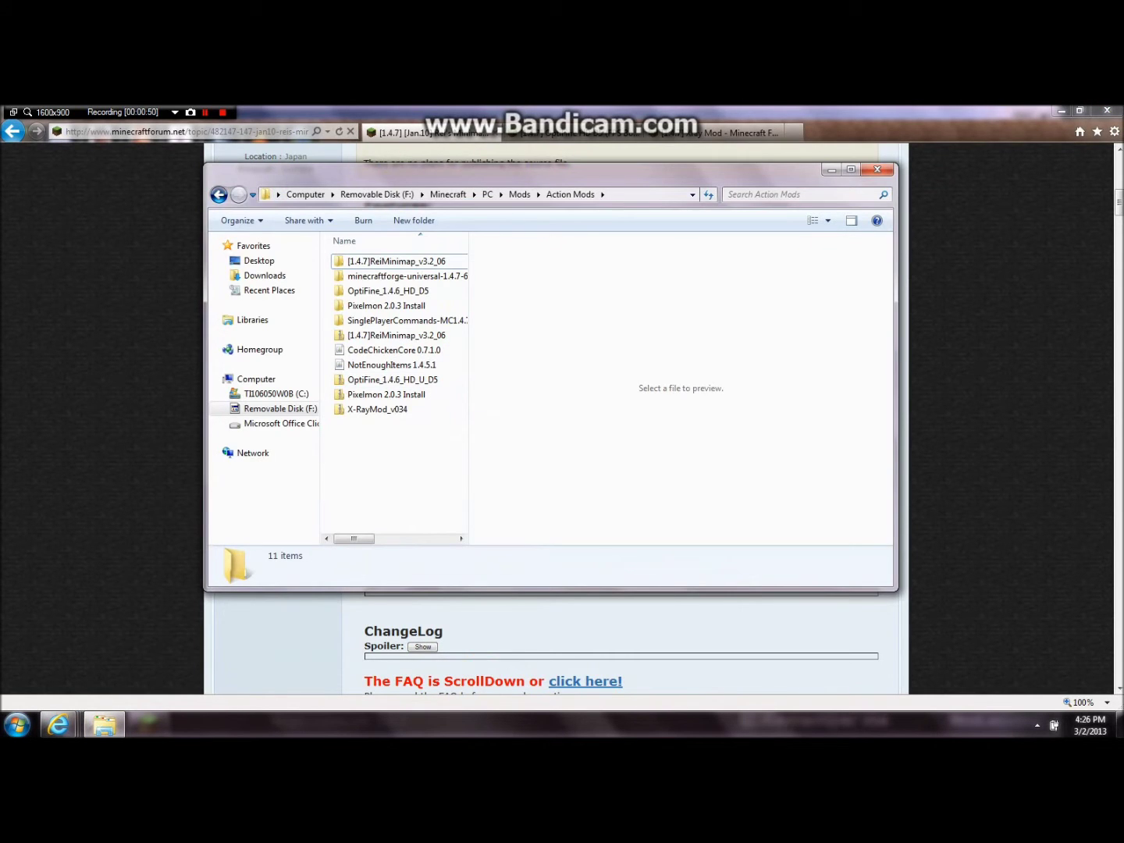
{"action": "left_click", "coordinate": [218, 195]}
{"action": "left_click", "coordinate": [218, 194]}
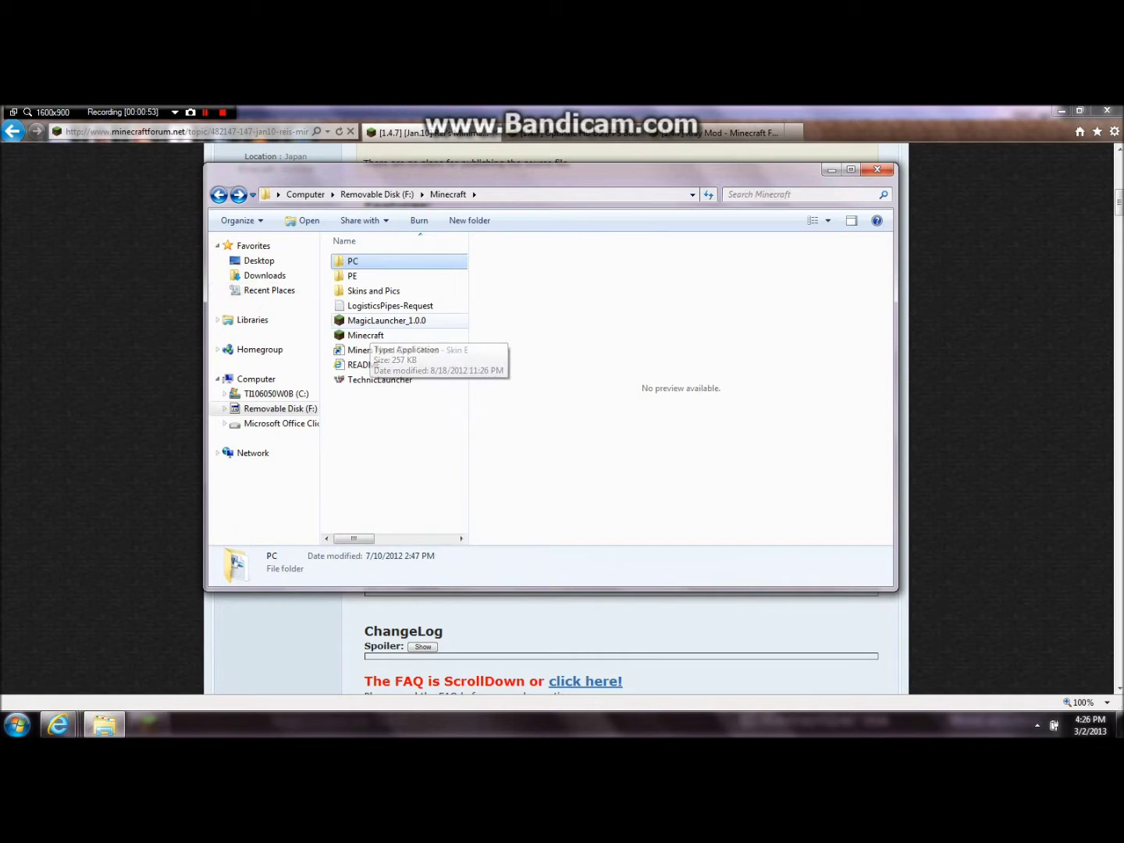
{"action": "left_click", "coordinate": [386, 320]}
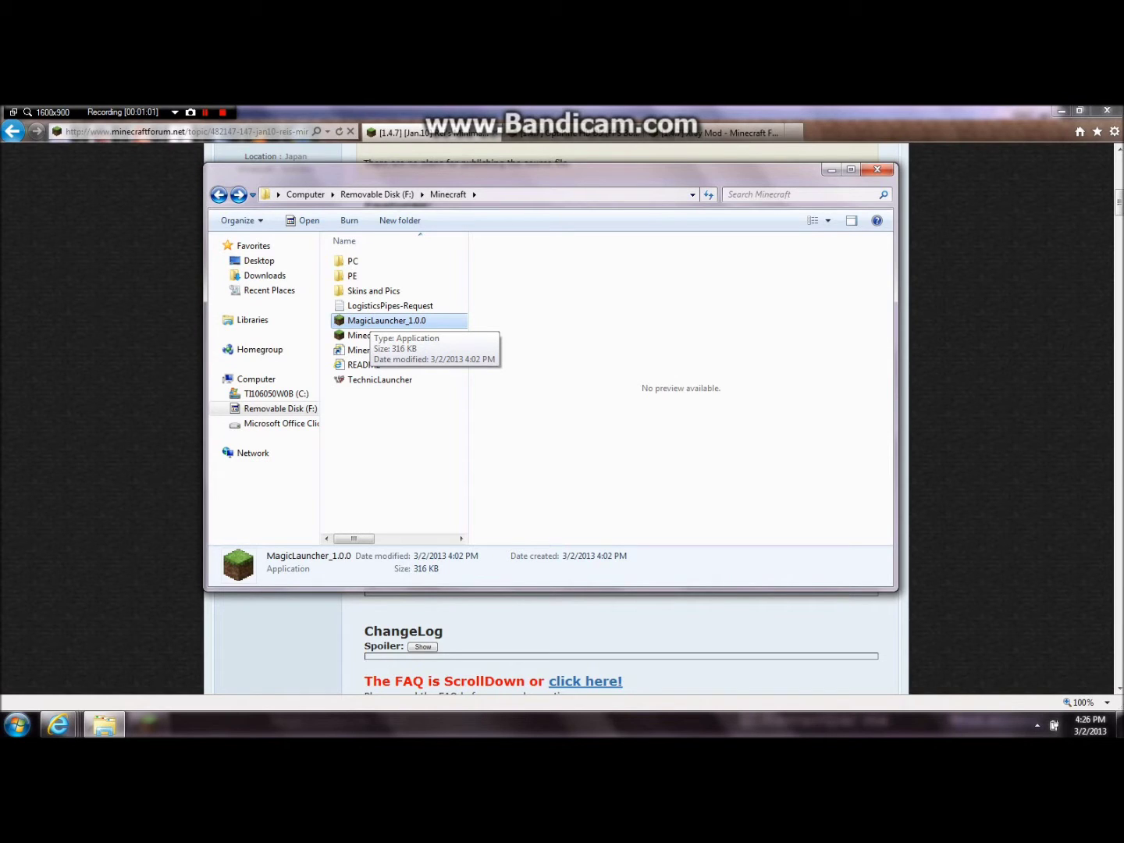
{"action": "key", "text": "Up"}
{"action": "key", "text": "Down"}
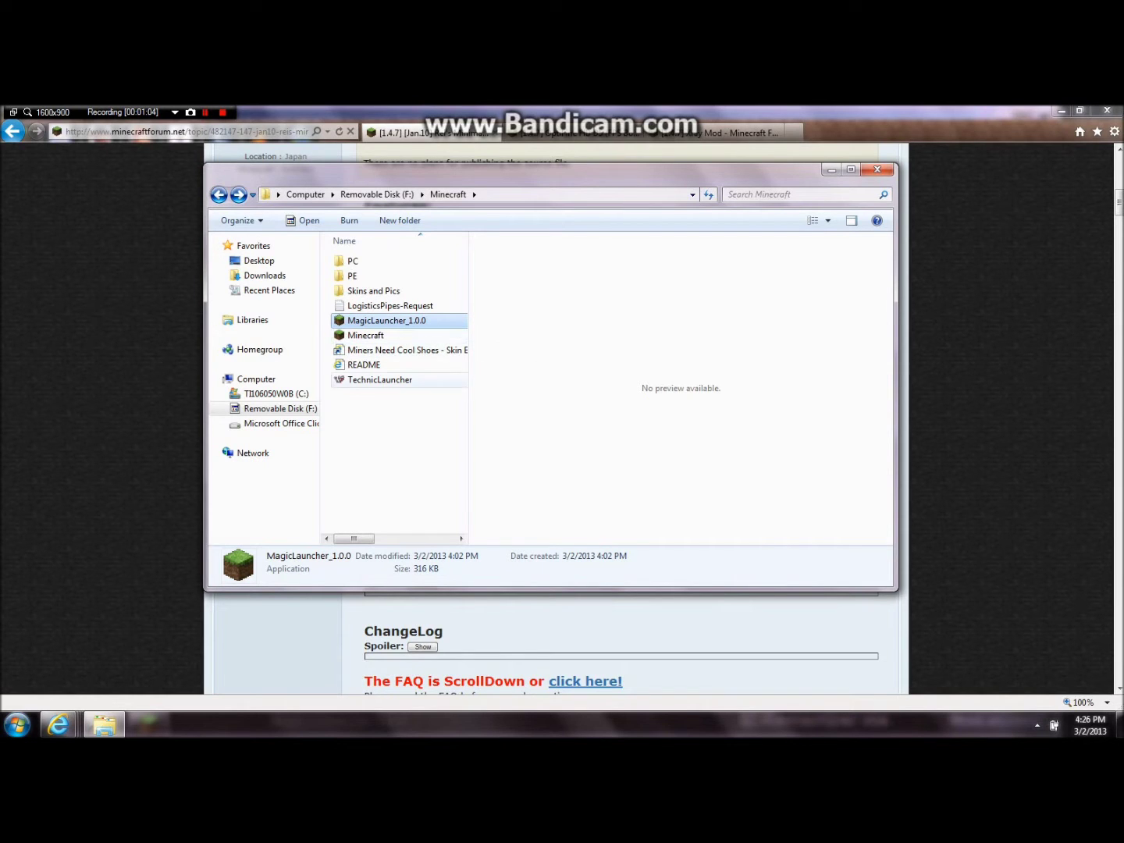
{"action": "key", "text": "Return"}
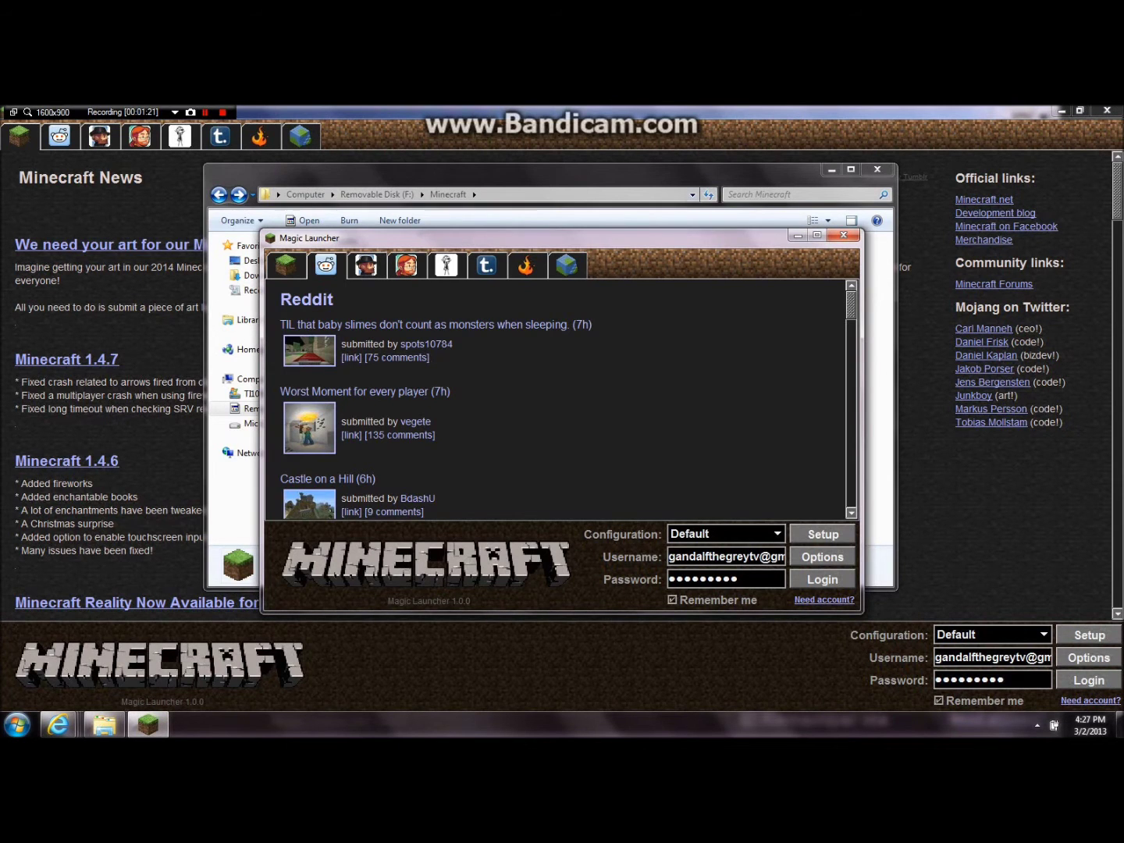
Look through the launcher's news feeds, including Reddit, Twitter, The Word of Notch, Minecraft Forums and Minecraft Wiki, ending on Minecraft News
{"action": "key", "text": "alt+Tab"}
{"action": "key", "text": "alt+Tab"}
{"action": "left_click", "coordinate": [286, 265]}
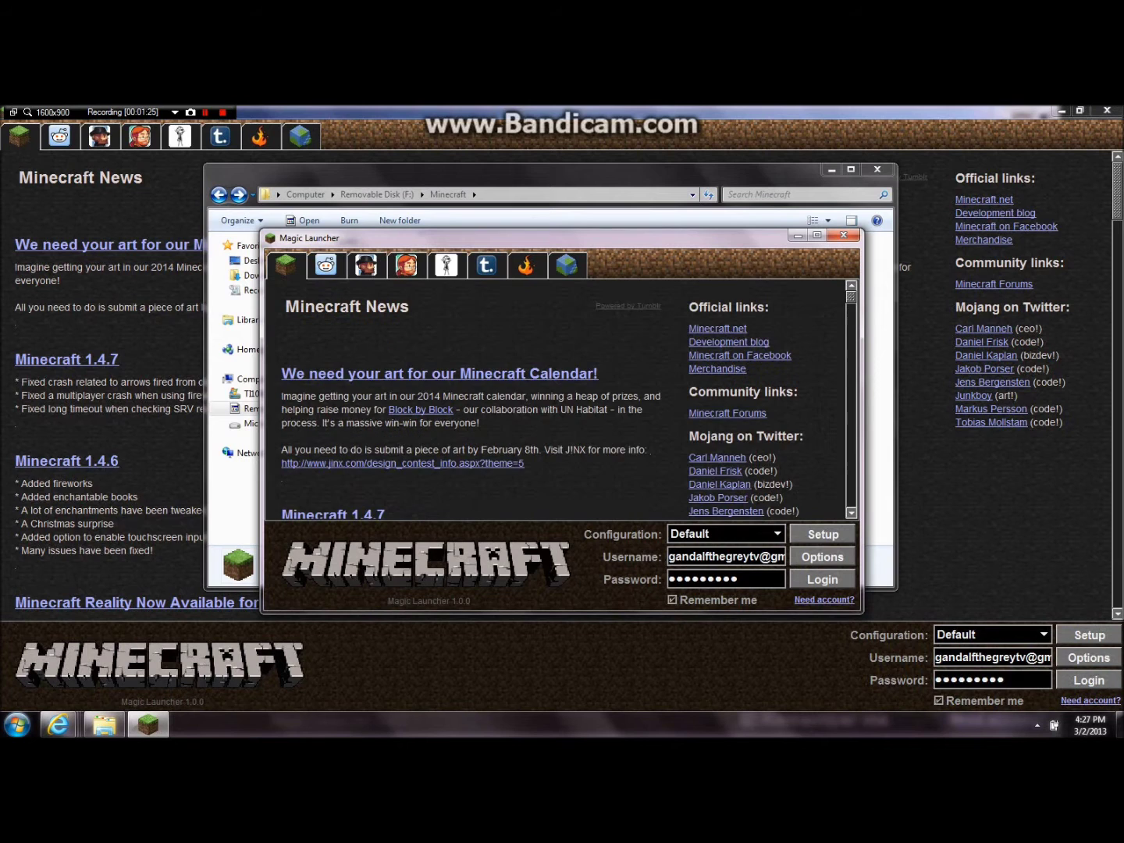
{"action": "left_click", "coordinate": [326, 265]}
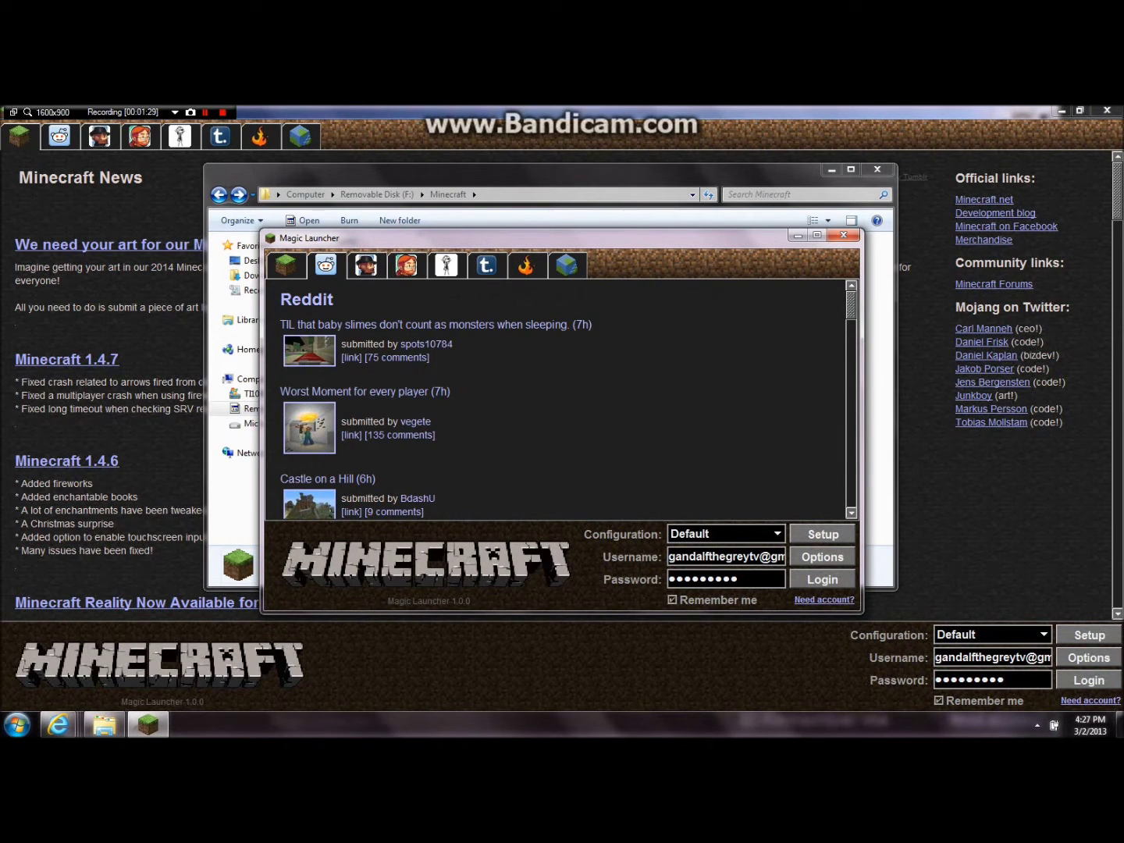
{"action": "left_click", "coordinate": [365, 265]}
{"action": "left_click", "coordinate": [406, 265]}
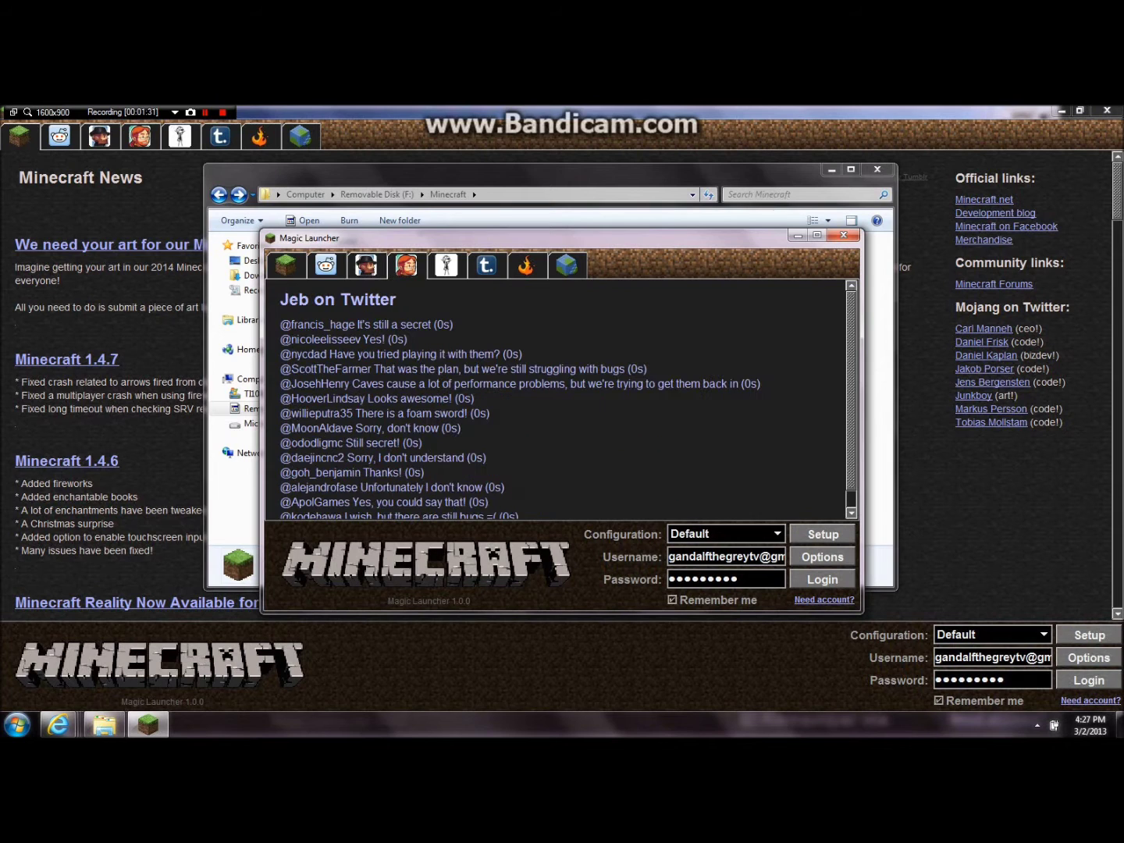
{"action": "left_click", "coordinate": [446, 265]}
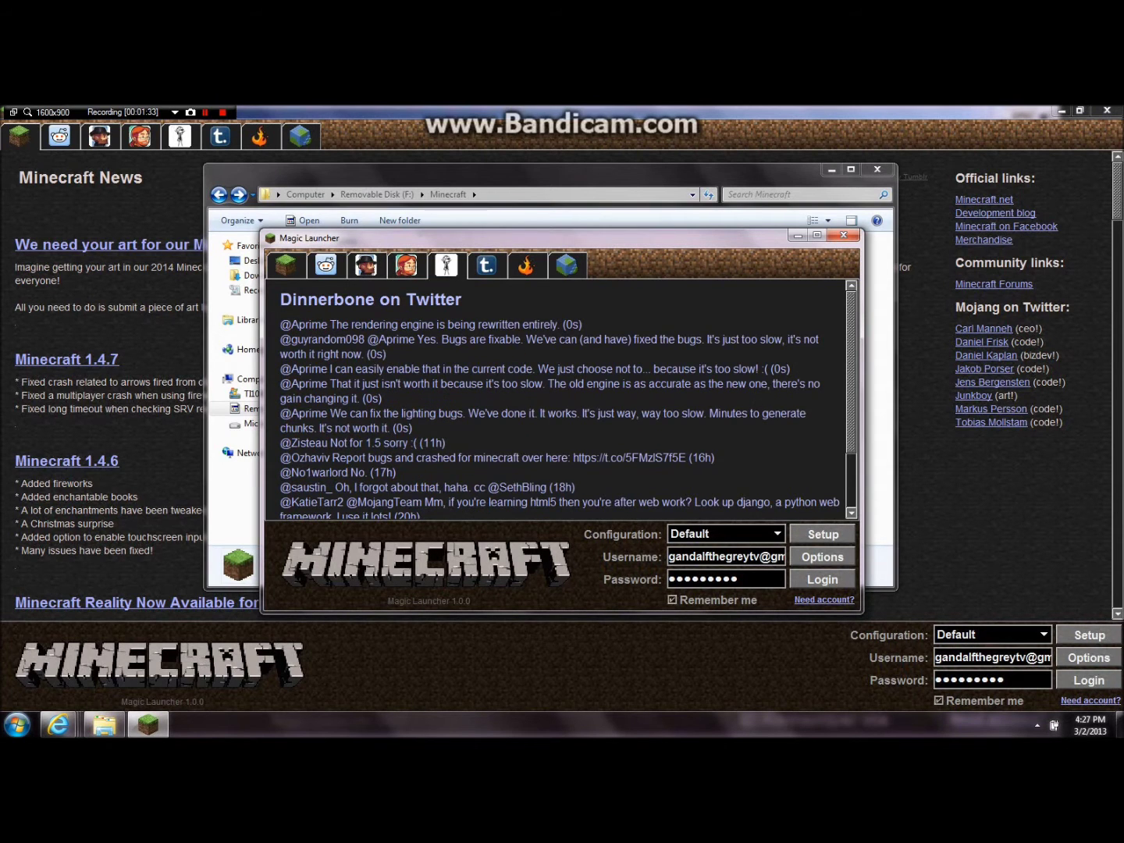
{"action": "left_click", "coordinate": [486, 264]}
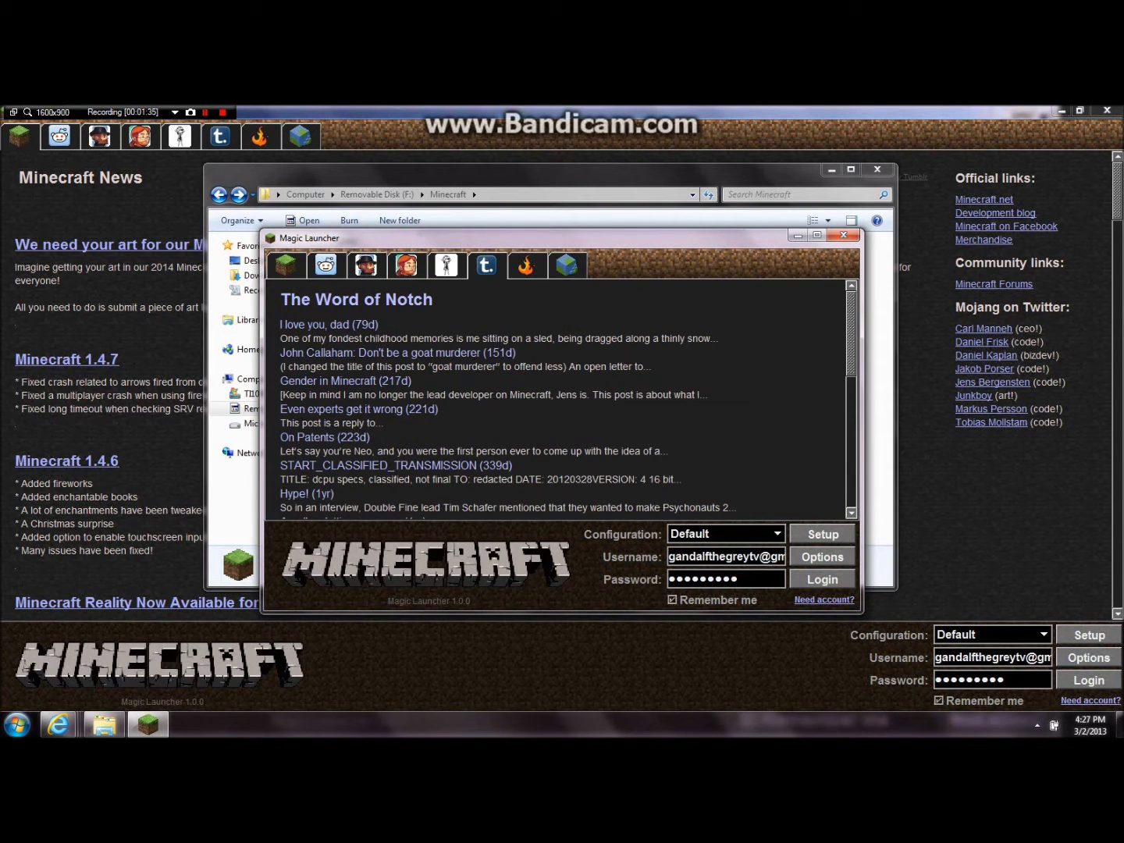
{"action": "left_click", "coordinate": [526, 266]}
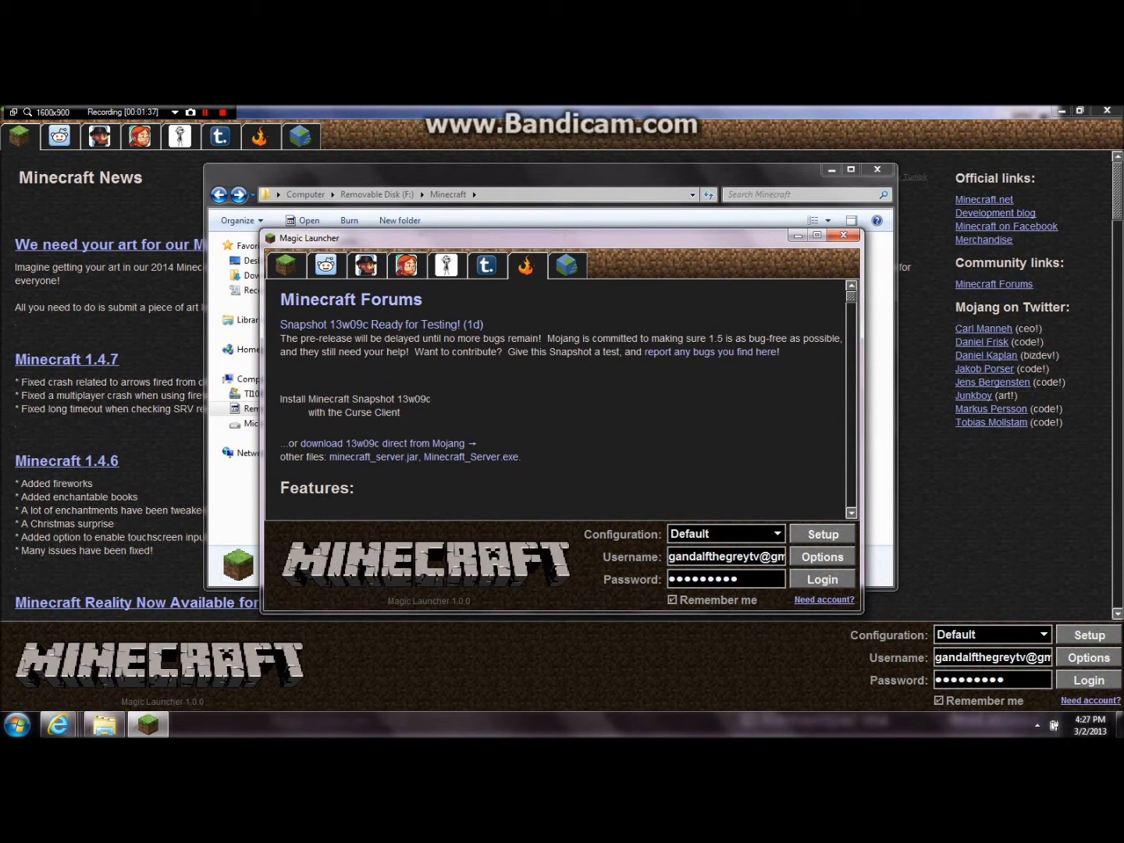
{"action": "left_click", "coordinate": [566, 265]}
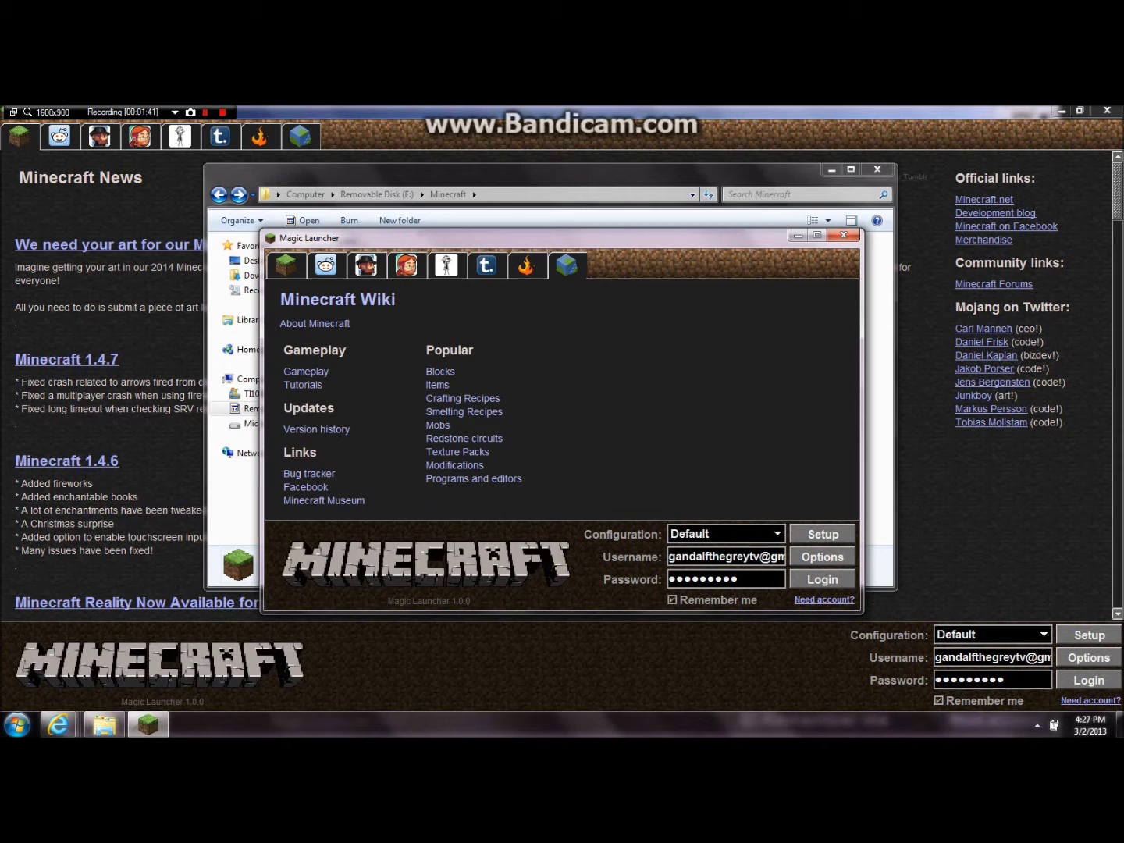
{"action": "left_click", "coordinate": [285, 266]}
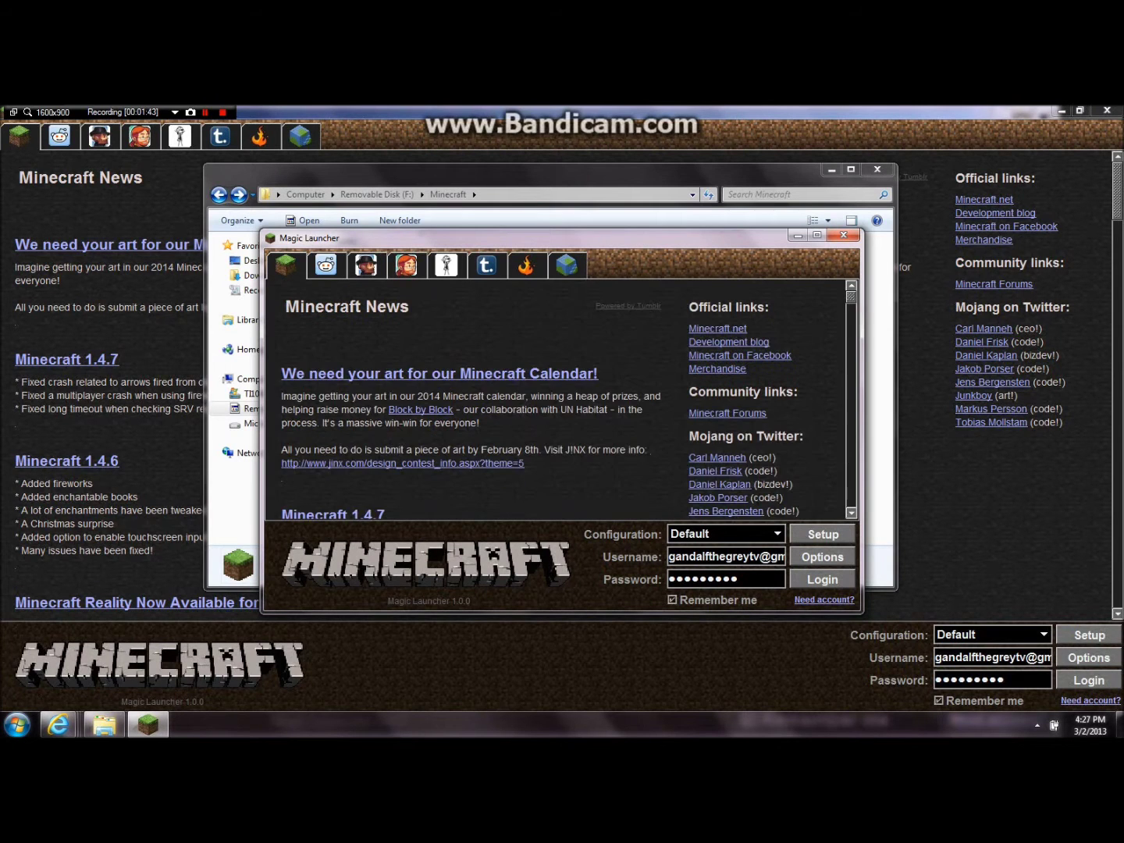
Remove the OptiFine, ReiMinimap and X-RayMod entries from the Default configuration's mod list and save the setup
{"action": "left_click", "coordinate": [822, 534]}
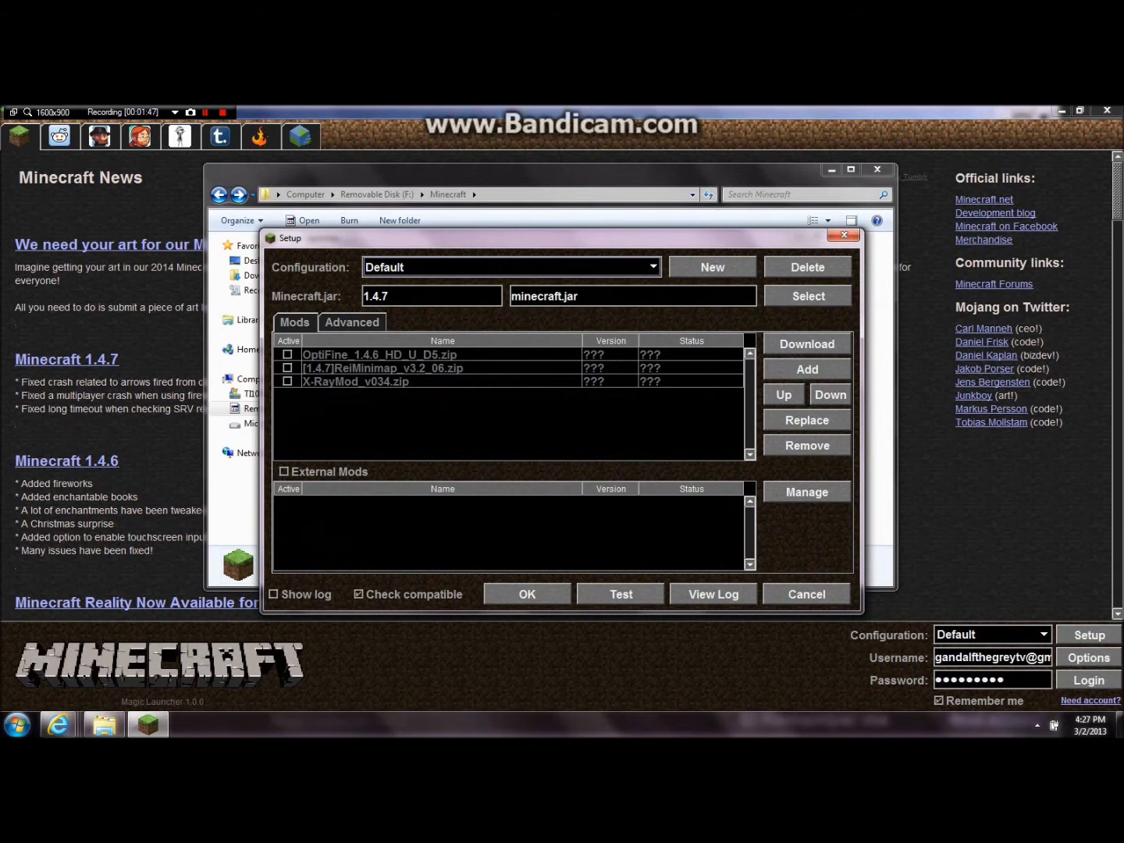
{"action": "left_click", "coordinate": [468, 354]}
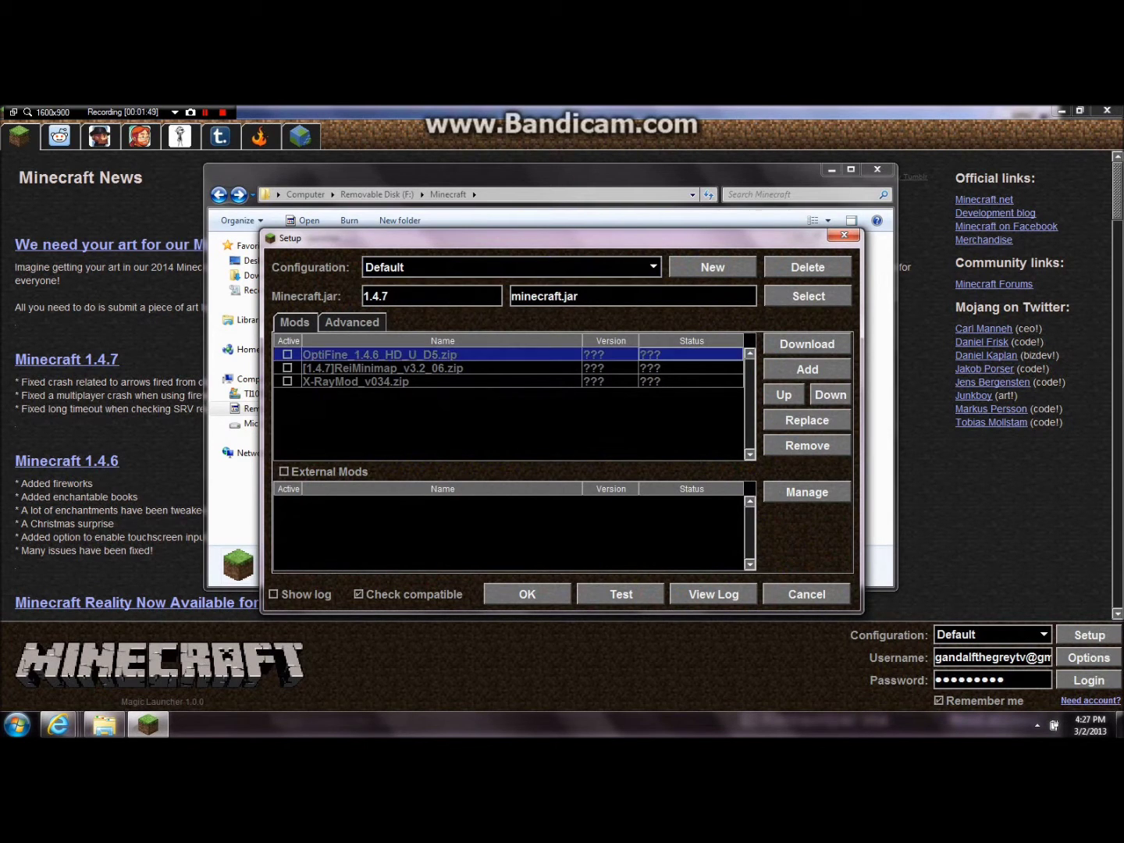
{"action": "left_click", "coordinate": [807, 445]}
{"action": "left_click", "coordinate": [468, 354]}
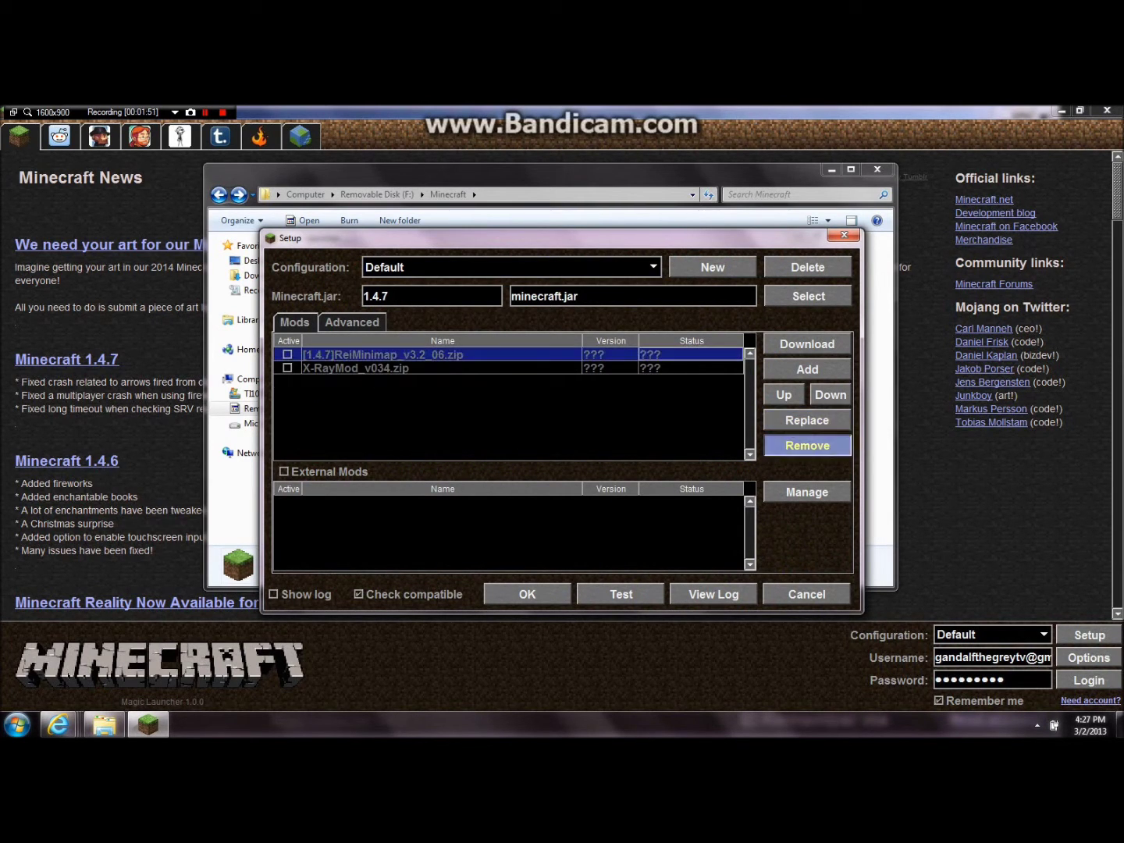
{"action": "left_click", "coordinate": [807, 445]}
{"action": "left_click", "coordinate": [469, 354]}
{"action": "left_click", "coordinate": [807, 445]}
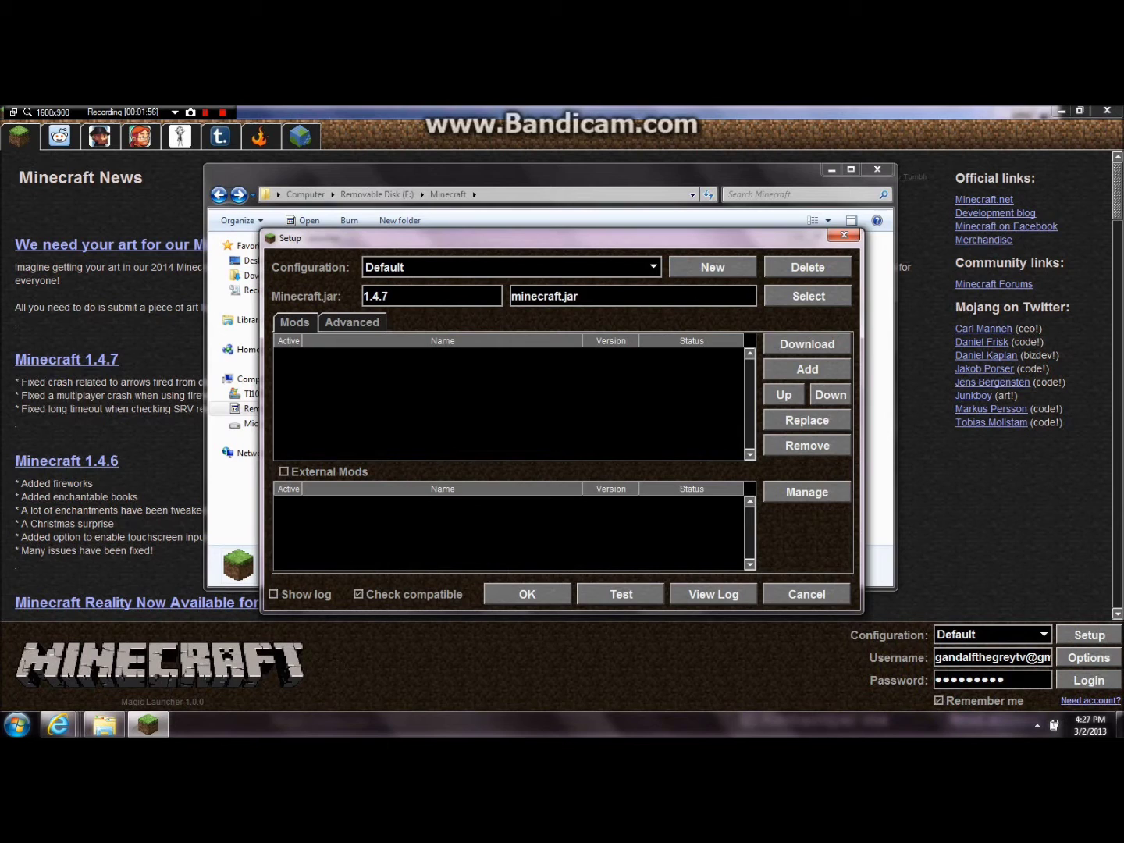
{"action": "left_click", "coordinate": [511, 267]}
{"action": "left_click", "coordinate": [468, 286]}
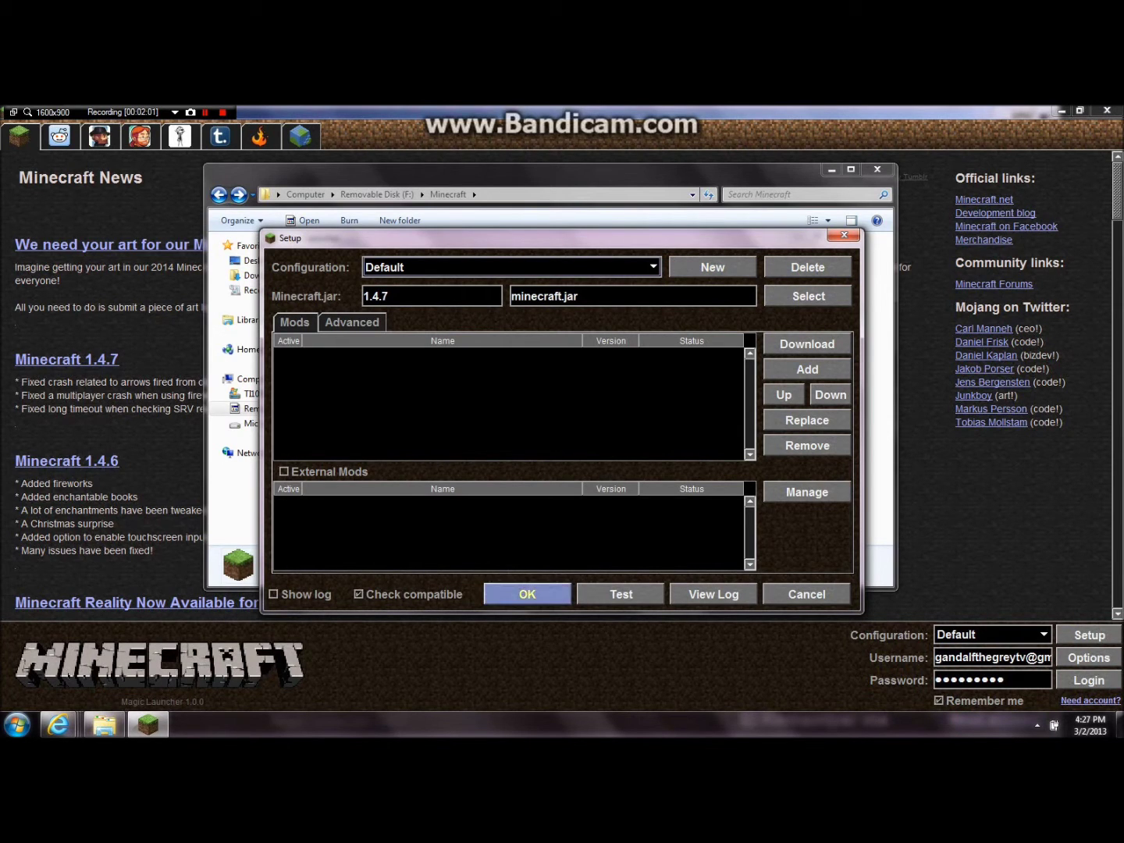
{"action": "left_click", "coordinate": [527, 594]}
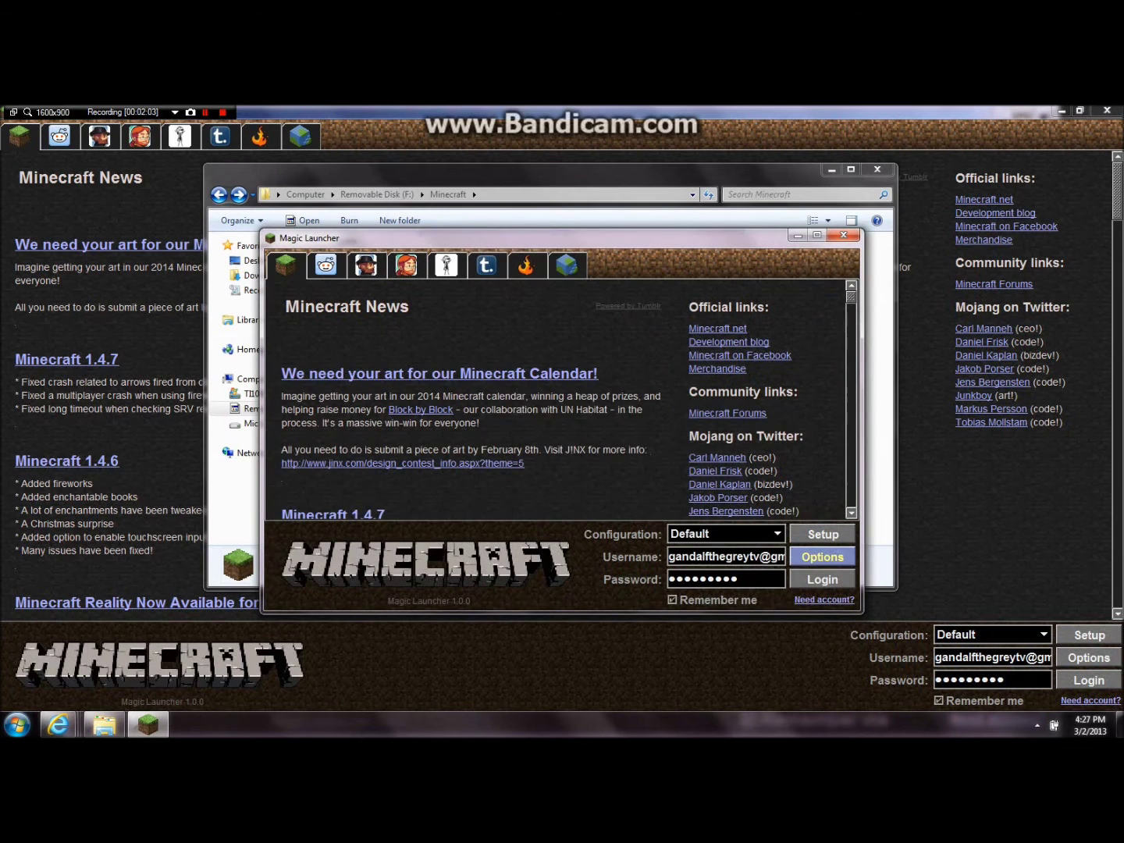
Review the launcher's version, game folder location and language options, and close the options dialog
{"action": "left_click", "coordinate": [821, 557]}
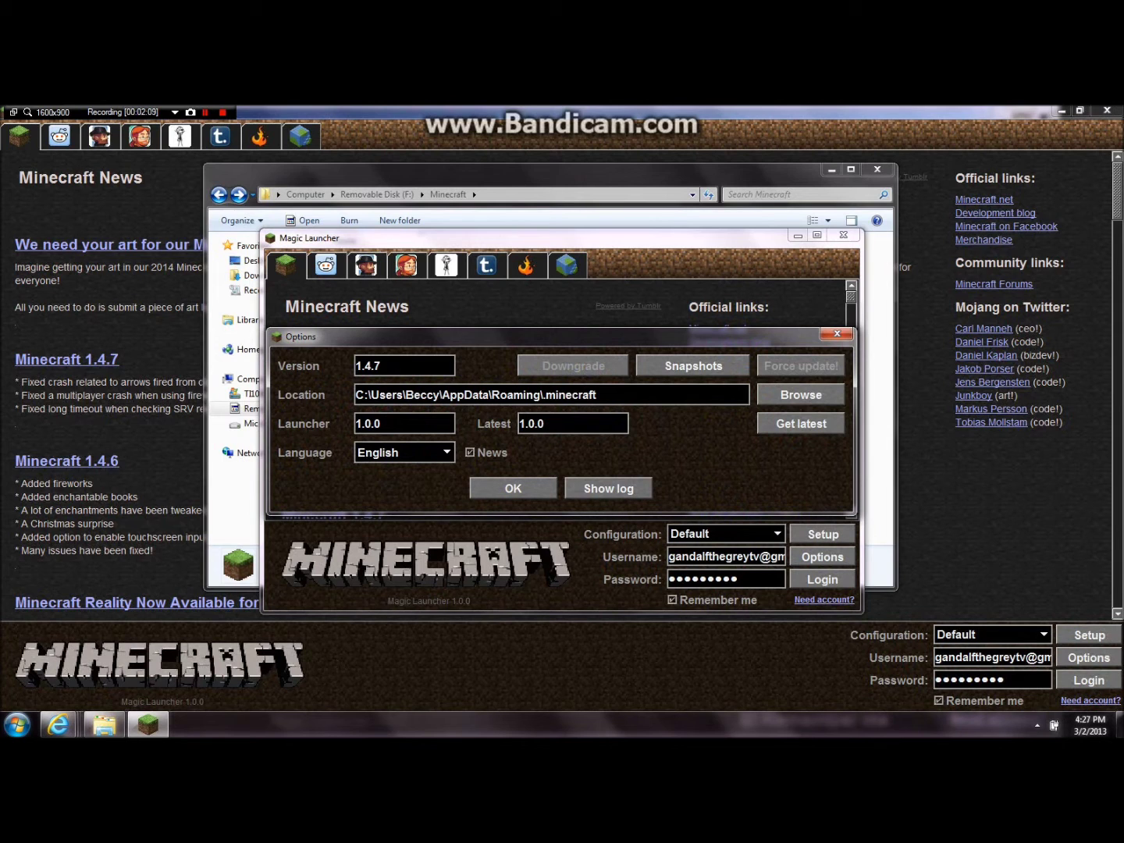
{"action": "left_click", "coordinate": [513, 488]}
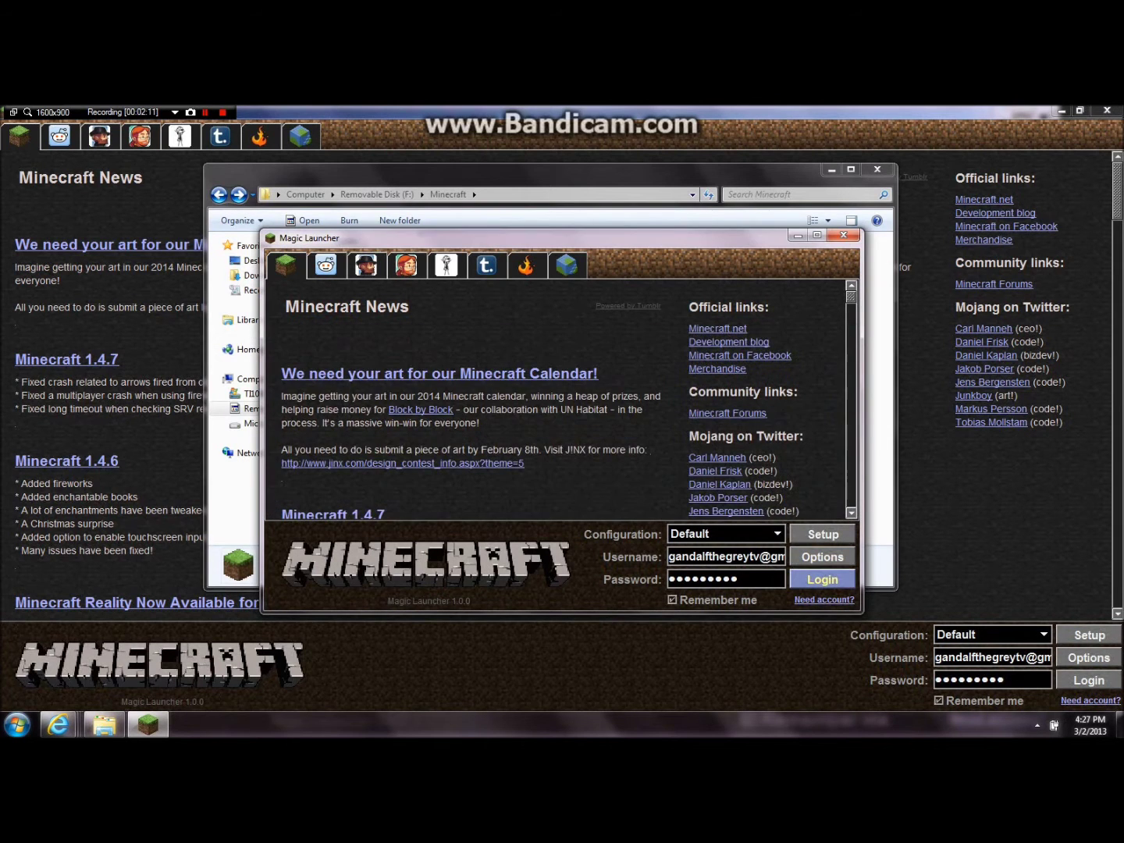
Log in with the saved account to start Minecraft 1.4.7, and quit the game from its title screen
{"action": "left_click", "coordinate": [822, 579]}
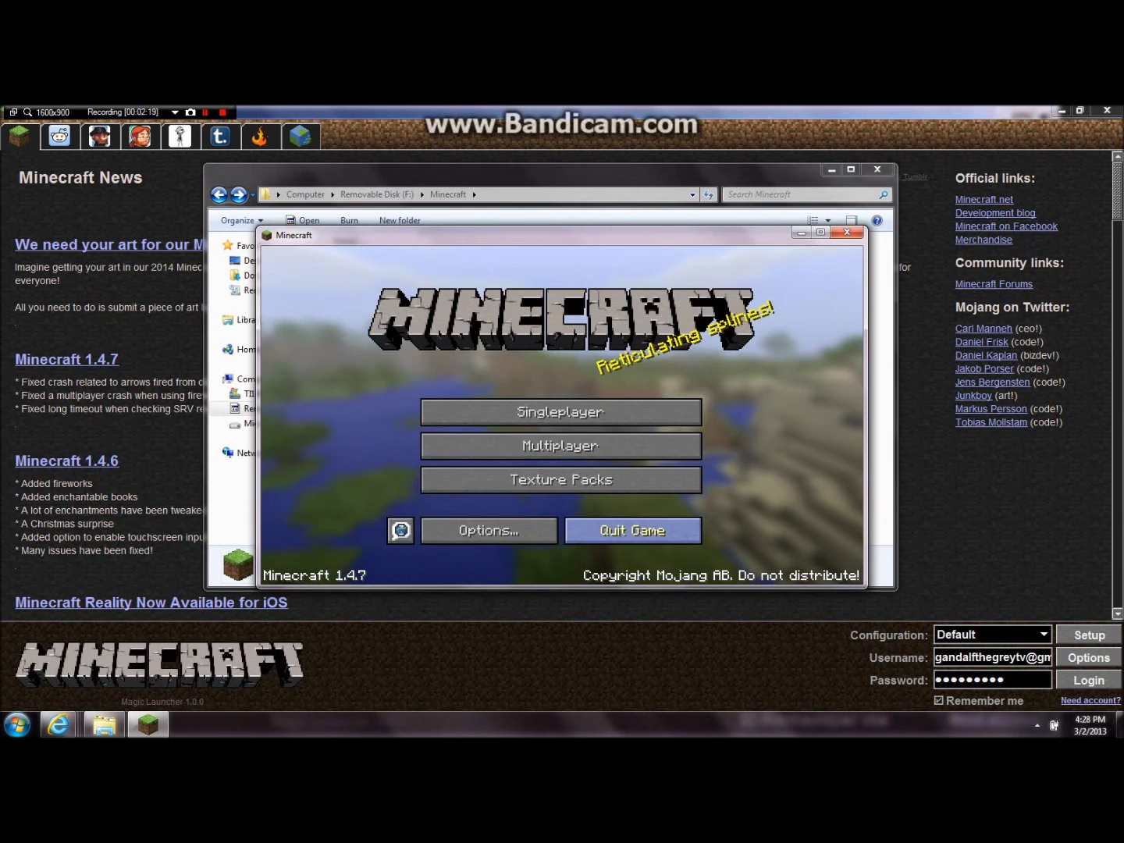
{"action": "left_click", "coordinate": [632, 530]}
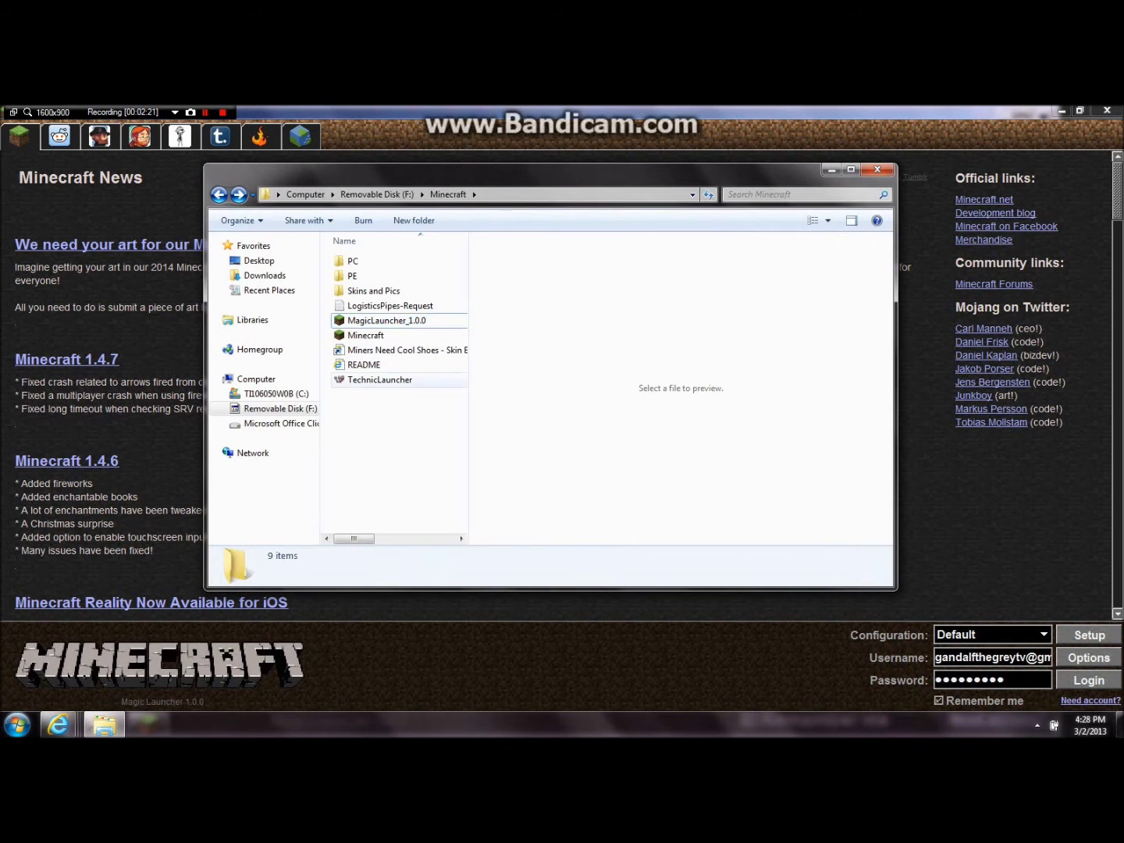
{"action": "left_click", "coordinate": [365, 334]}
{"action": "left_click", "coordinate": [387, 320]}
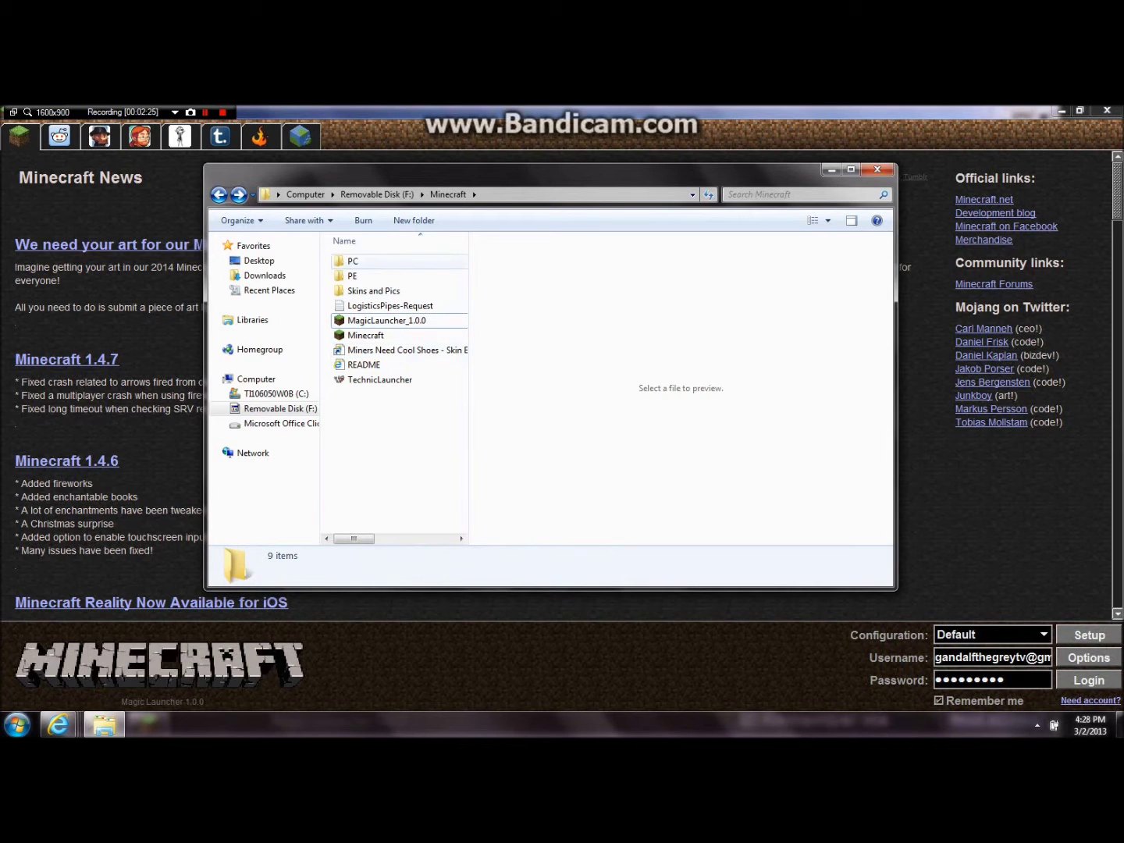
Open the Action Mods folder inside the PC folder's Mods subfolder on the removable disk
{"action": "double_click", "coordinate": [352, 262]}
{"action": "double_click", "coordinate": [352, 308]}
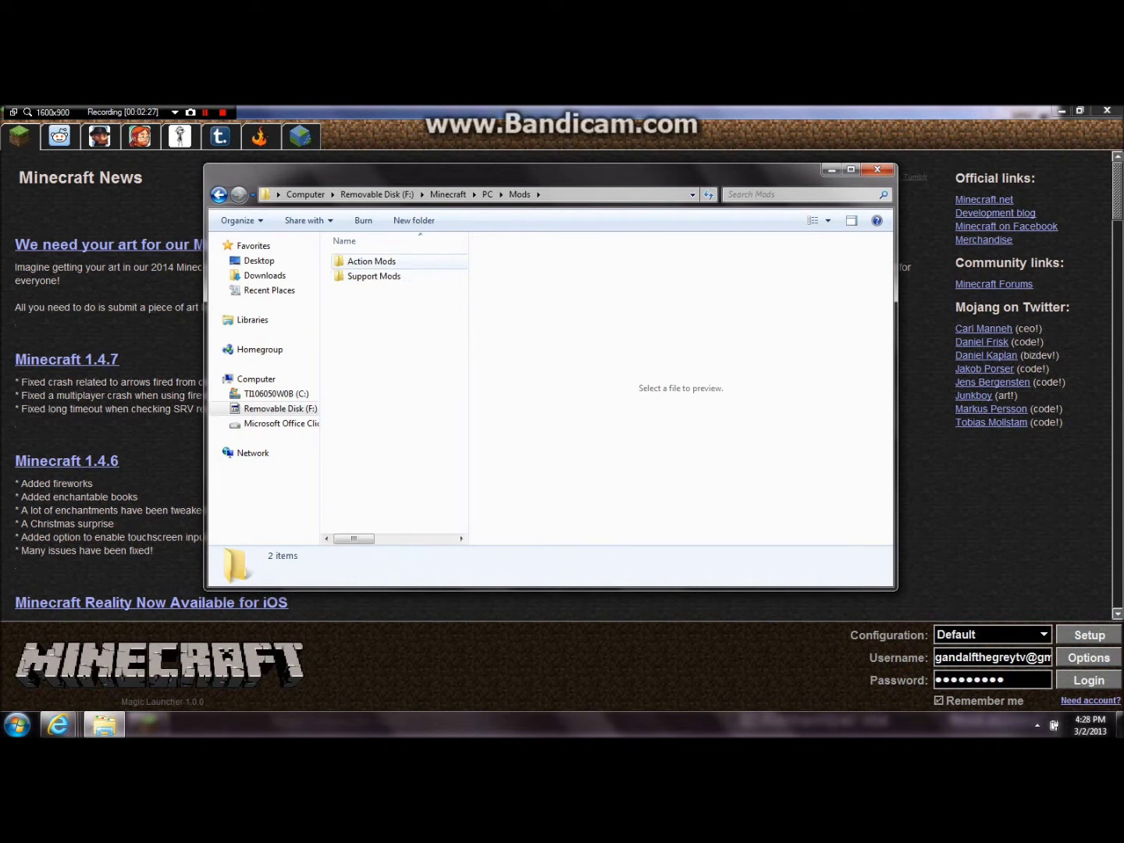
{"action": "double_click", "coordinate": [352, 261]}
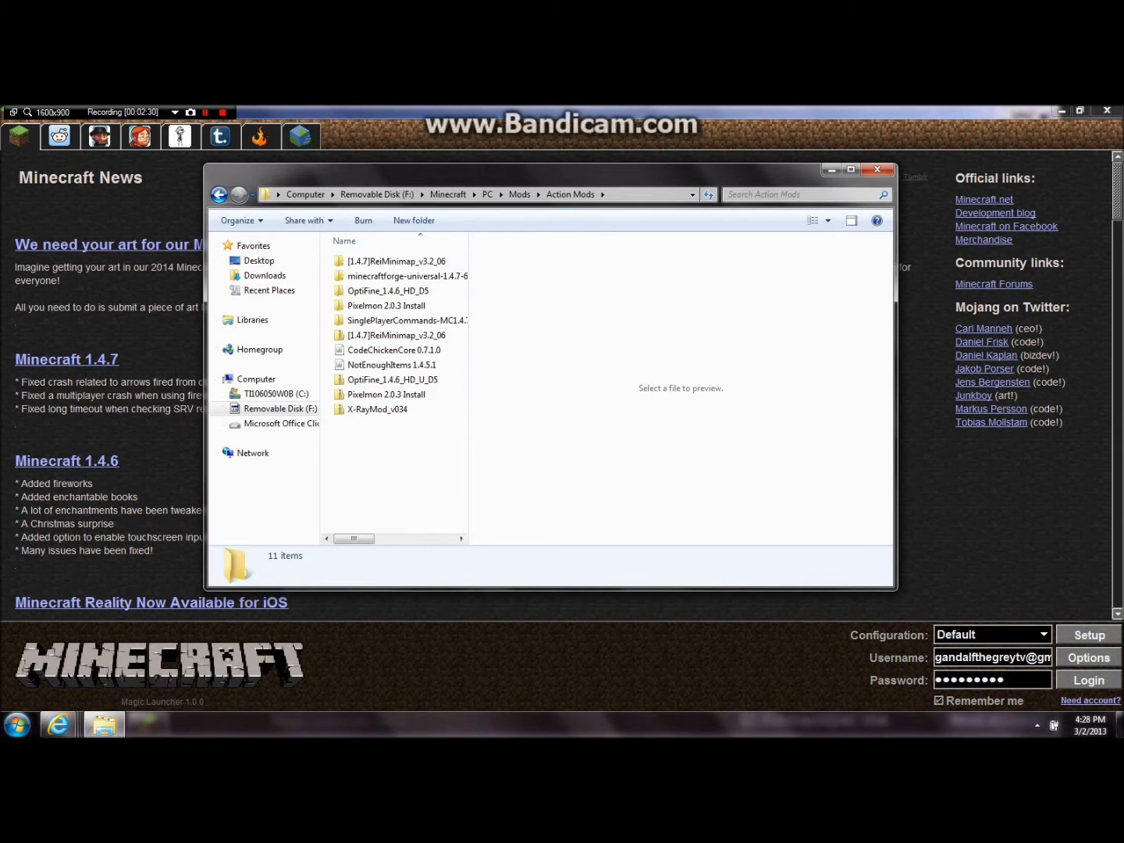
Switch to Internet Explorer and bring up the Rei's Minimap forum thread with its download links
{"action": "mouse_move", "coordinate": [57, 725]}
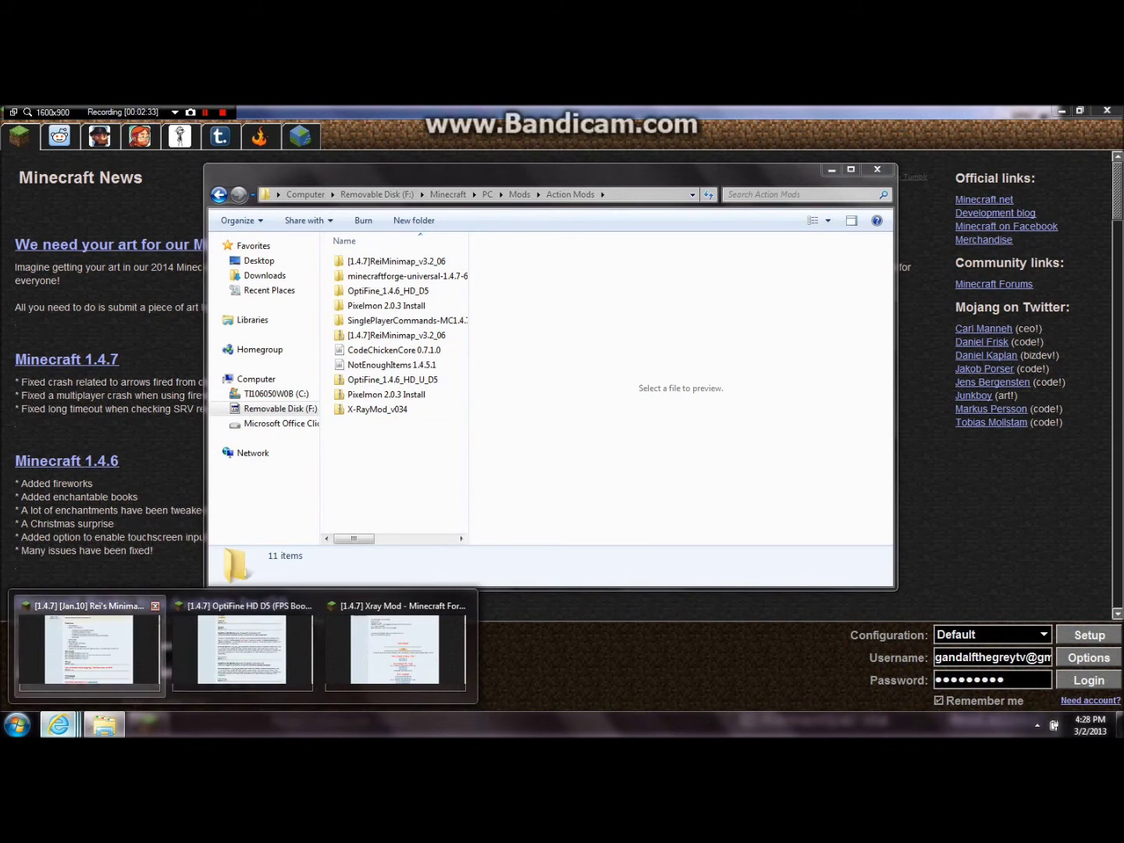
{"action": "left_click", "coordinate": [100, 672]}
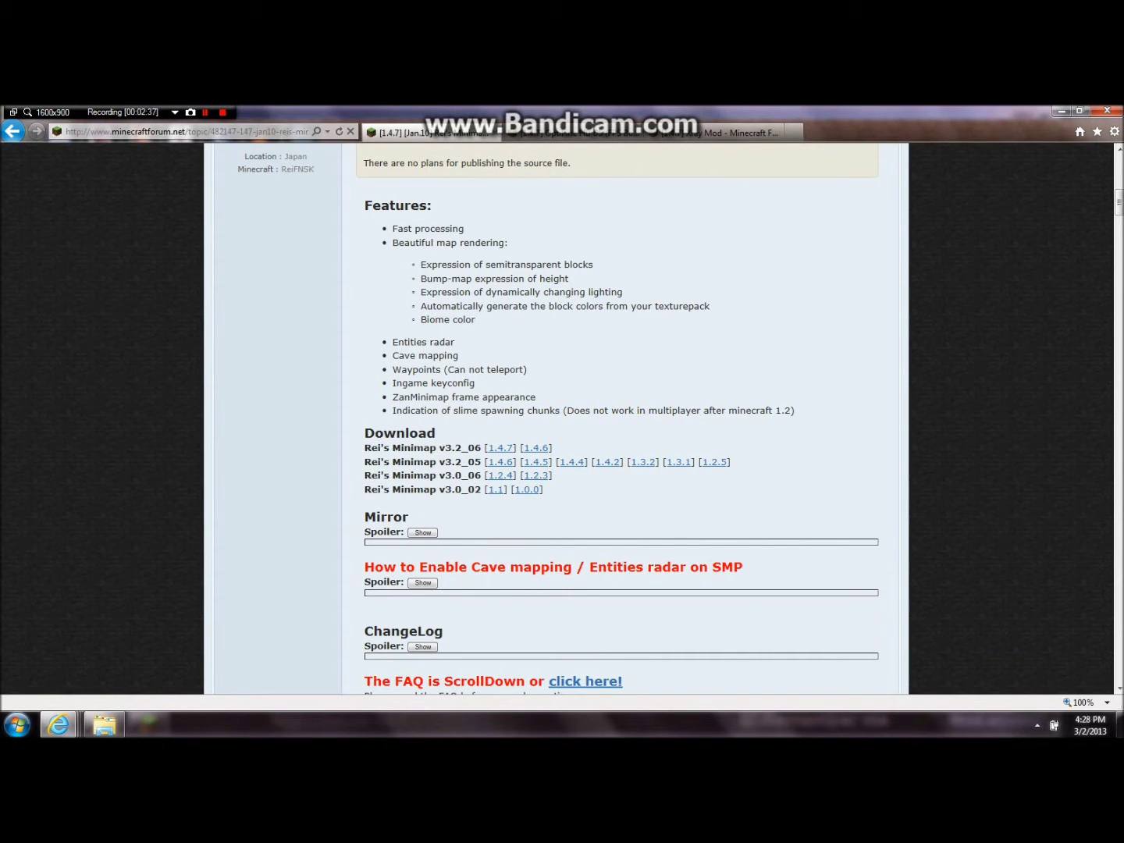
Review the feature list and version download links in the Rei's Minimap forum thread
{"action": "scroll", "coordinate": [562, 418], "scroll_direction": "up", "scroll_amount": 6}
{"action": "scroll", "coordinate": [562, 418], "scroll_direction": "down", "scroll_amount": 5}
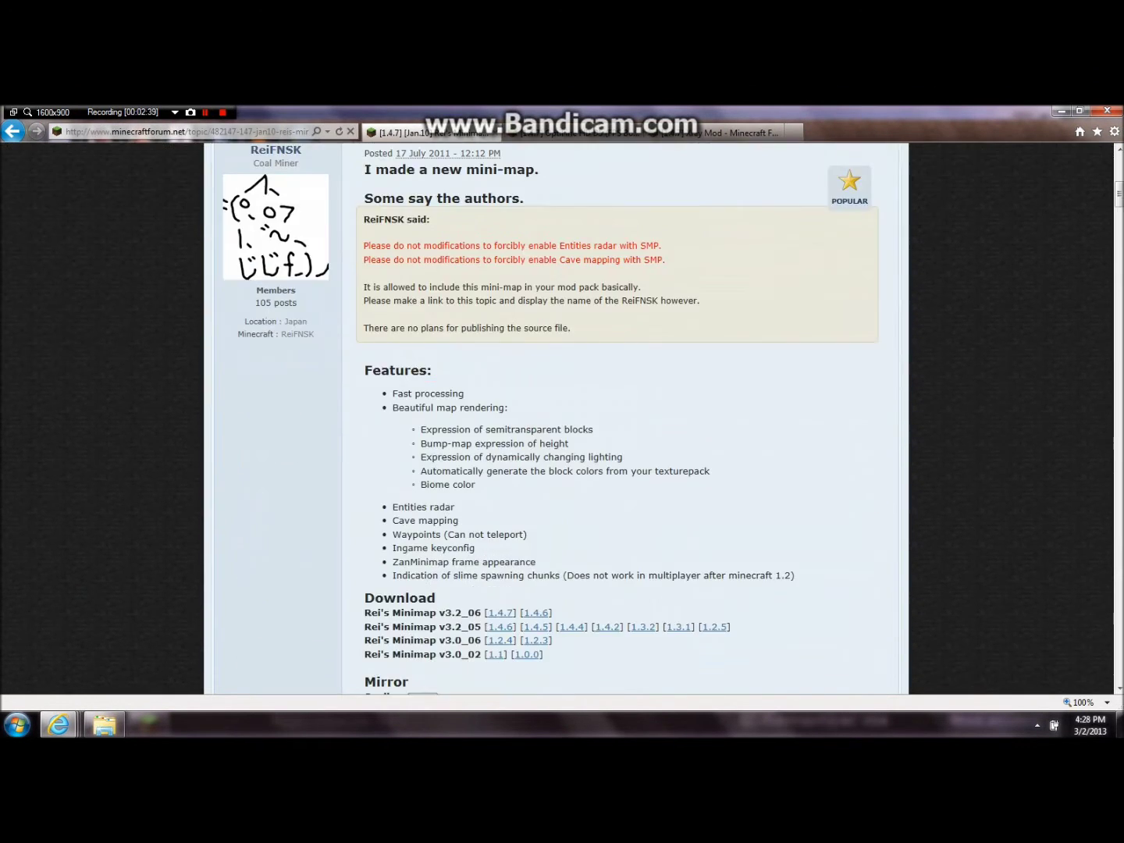
{"action": "mouse_move", "coordinate": [515, 530]}
{"action": "left_mouse_down"}
{"action": "mouse_move", "coordinate": [480, 530]}
{"action": "mouse_move", "coordinate": [479, 492]}
{"action": "mouse_move", "coordinate": [515, 530]}
{"action": "left_mouse_up"}
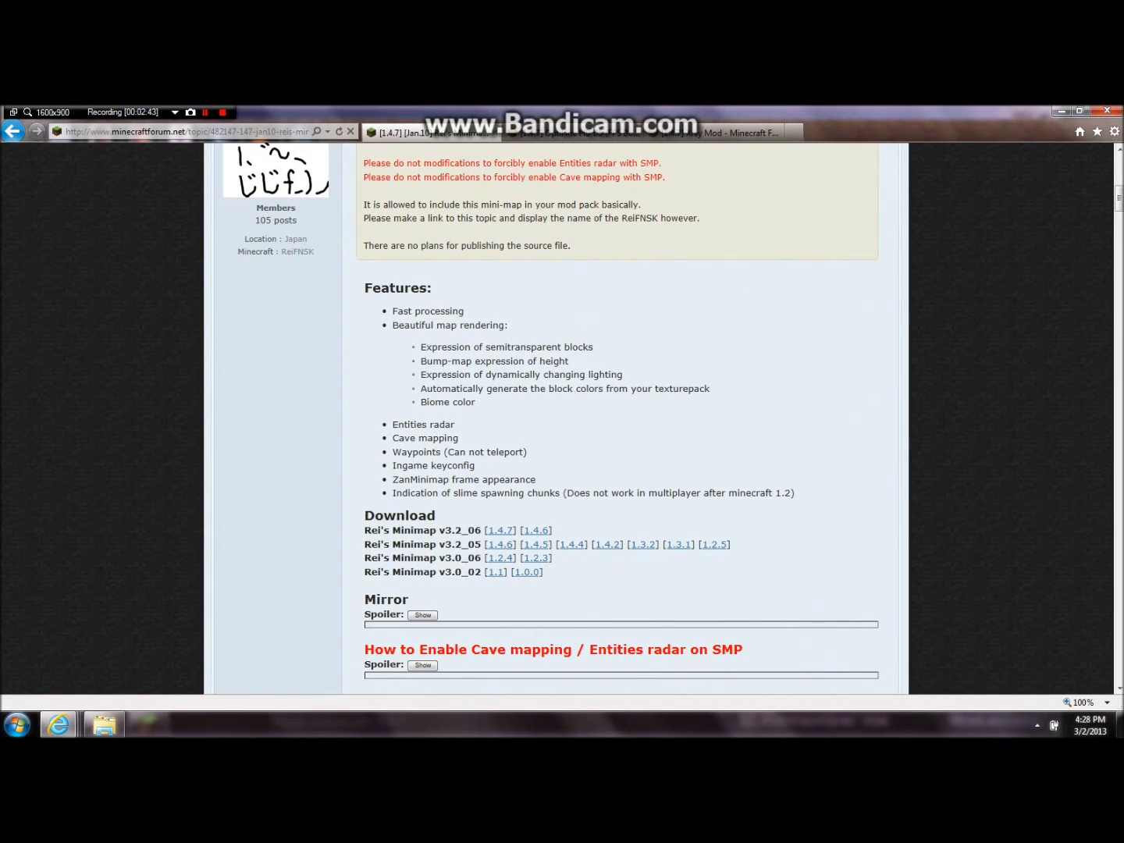
Bring up the OptiFine forum thread and examine the download notes for the OptiFine HD D5 Ultra edition
{"action": "key", "text": "ctrl+Tab"}
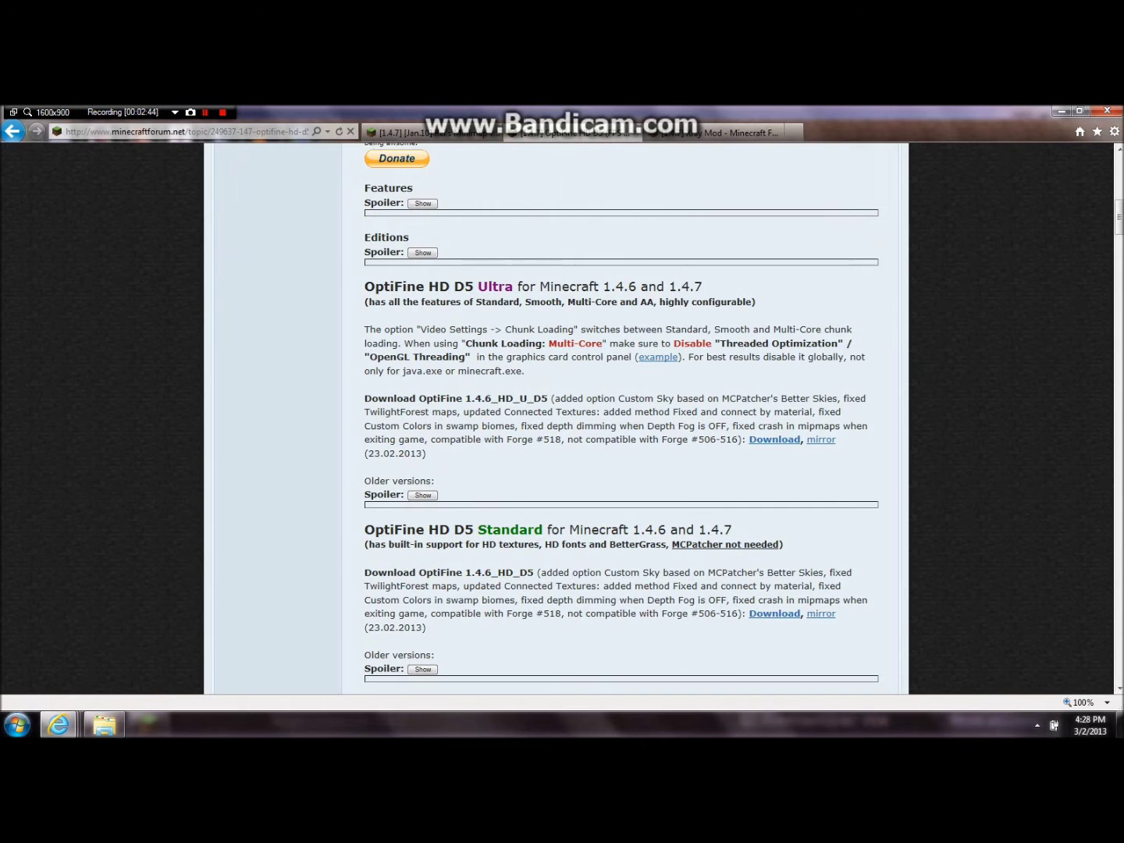
{"action": "left_click_drag", "start_coordinate": [718, 440], "coordinate": [427, 453]}
{"action": "left_click", "coordinate": [705, 424]}
{"action": "left_click_drag", "start_coordinate": [711, 440], "coordinate": [698, 421]}
{"action": "left_click", "coordinate": [699, 422]}
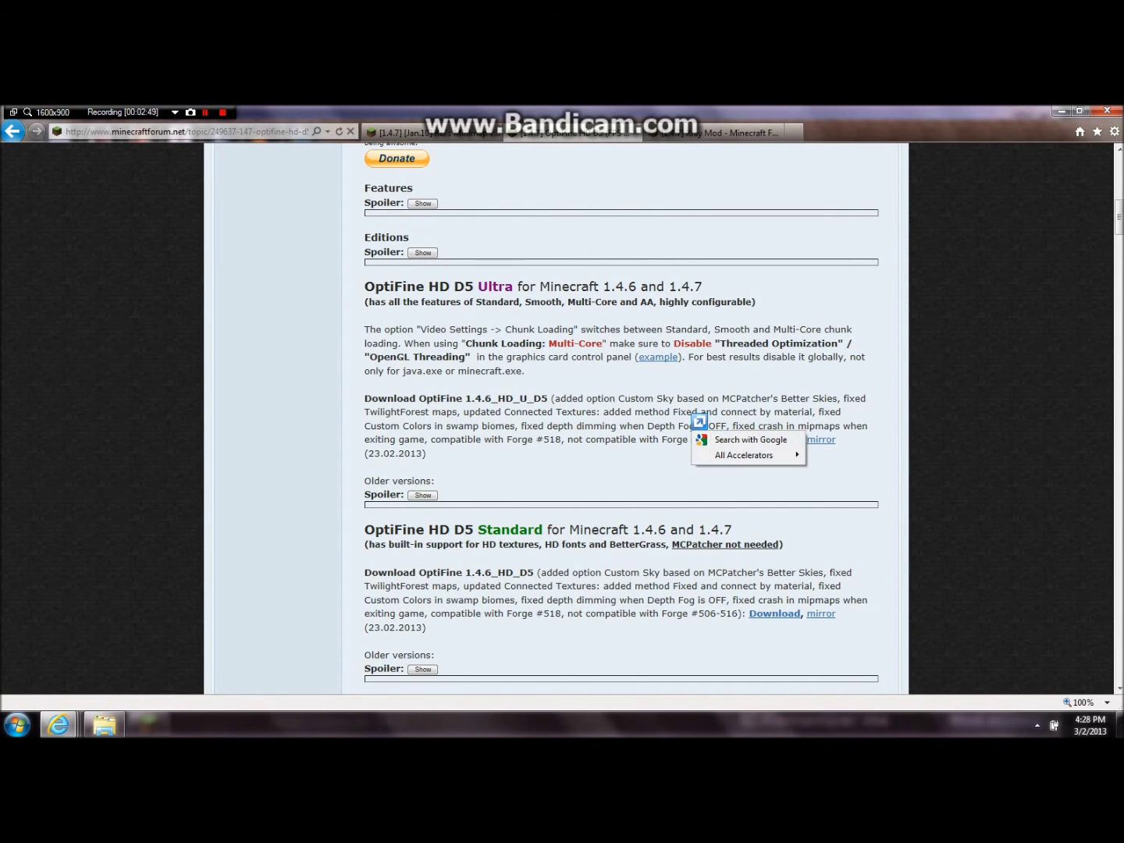
{"action": "key", "text": "Escape"}
Bring up the X-Ray Mod forum thread and review its compatibility notes, key functions and download links
{"action": "key", "text": "ctrl+Tab"}
{"action": "scroll", "coordinate": [620, 419], "scroll_direction": "up", "scroll_amount": 6}
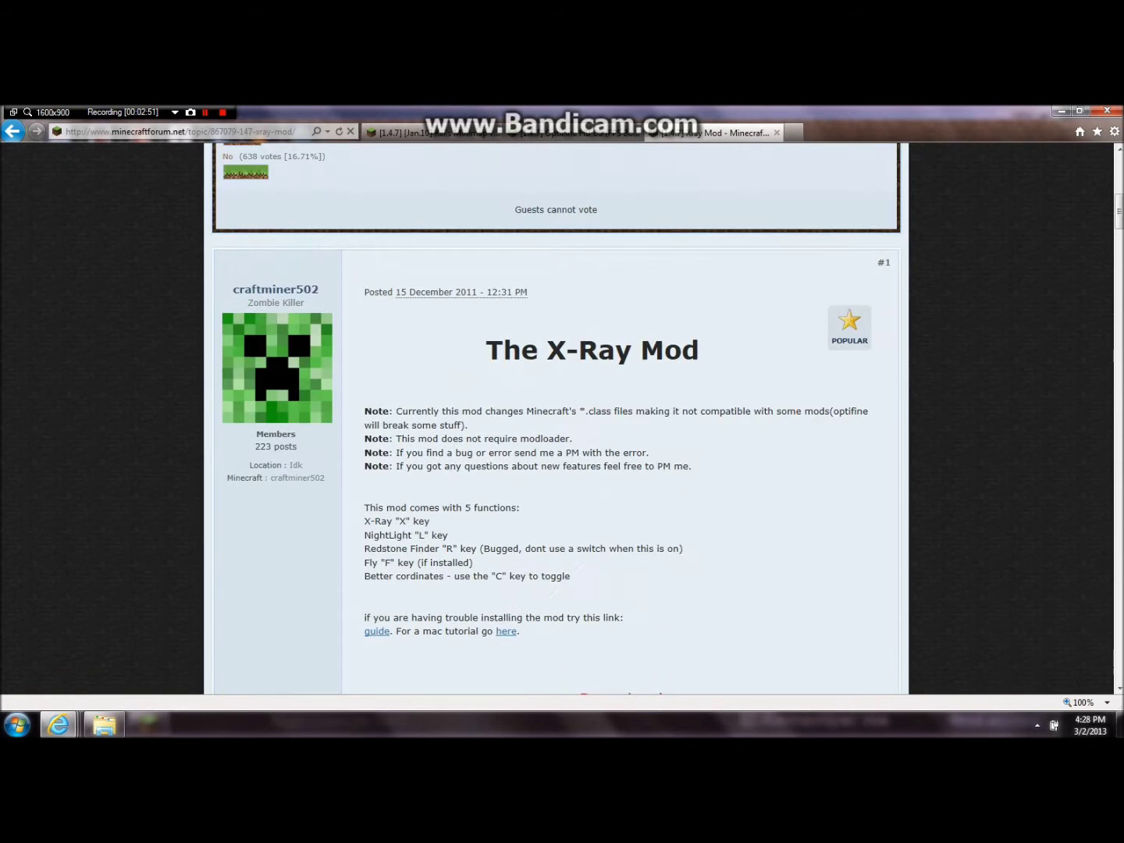
{"action": "scroll", "coordinate": [621, 419], "scroll_direction": "down", "scroll_amount": 3}
{"action": "scroll", "coordinate": [620, 418], "scroll_direction": "down", "scroll_amount": 2}
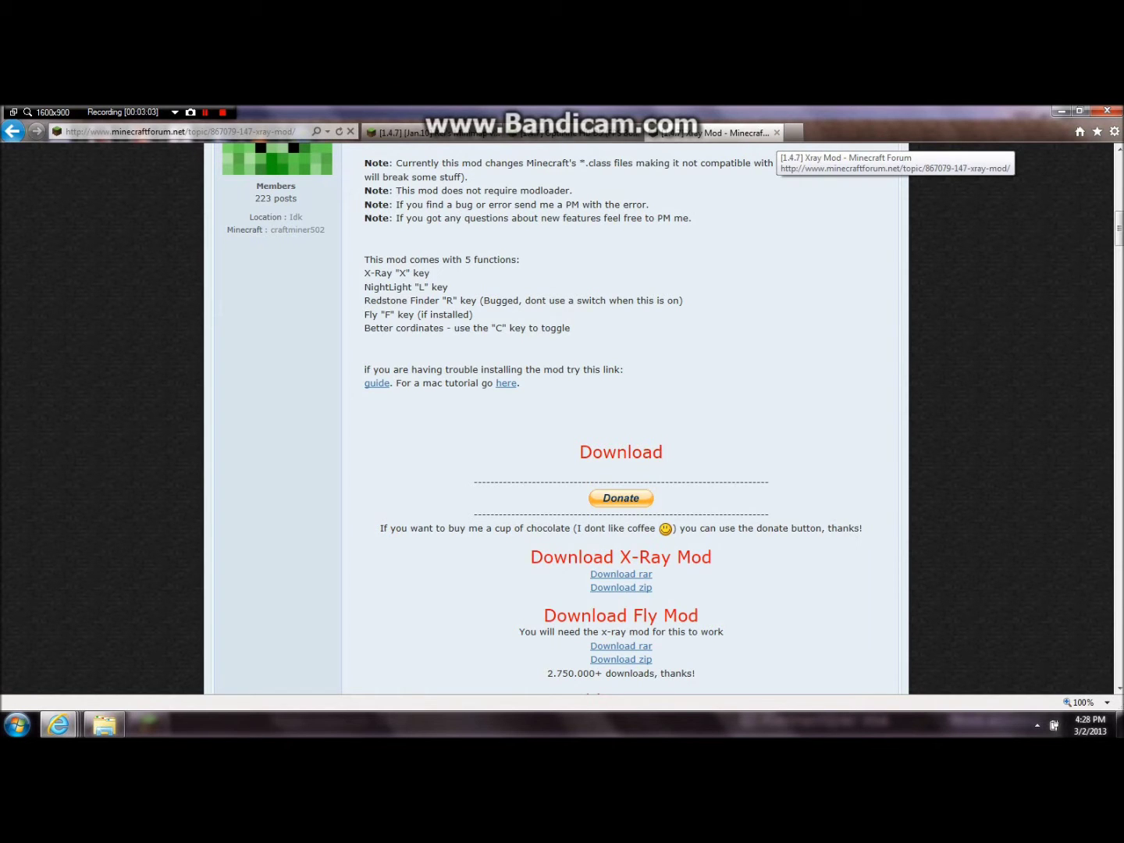
Look through the three mod threads once more and close the browser with all of its tabs
{"action": "key", "text": "ctrl+Tab"}
{"action": "key", "text": "ctrl+Tab"}
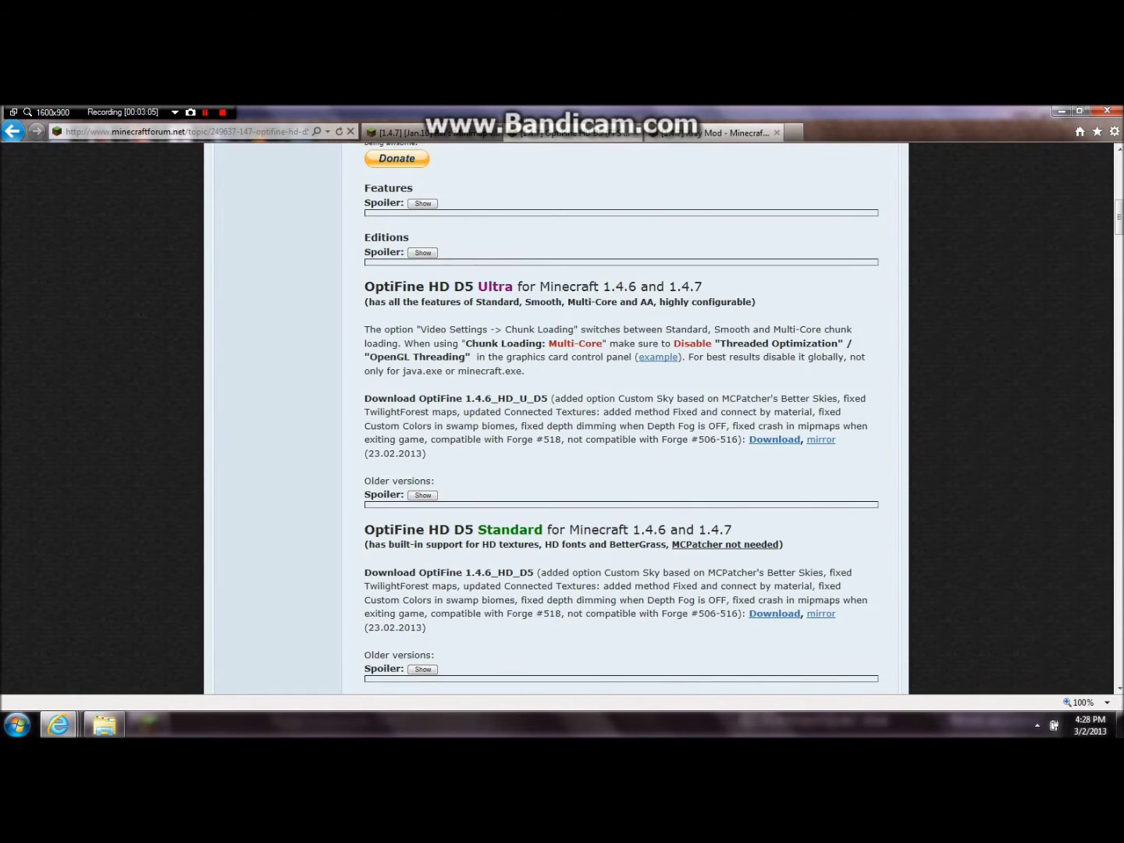
{"action": "key", "text": "ctrl+Tab"}
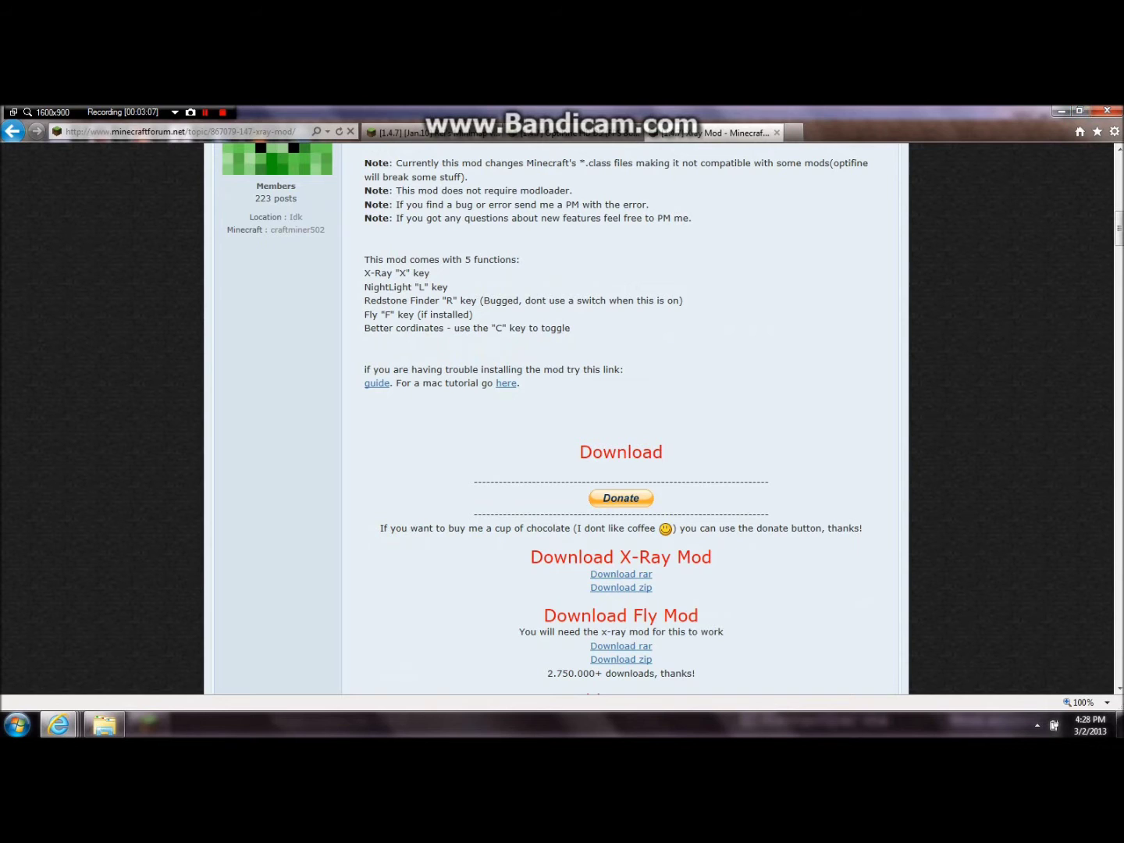
{"action": "key", "text": "ctrl+Tab"}
{"action": "key", "text": "ctrl+Tab"}
{"action": "key", "text": "ctrl+Tab"}
{"action": "left_click", "coordinate": [1107, 110]}
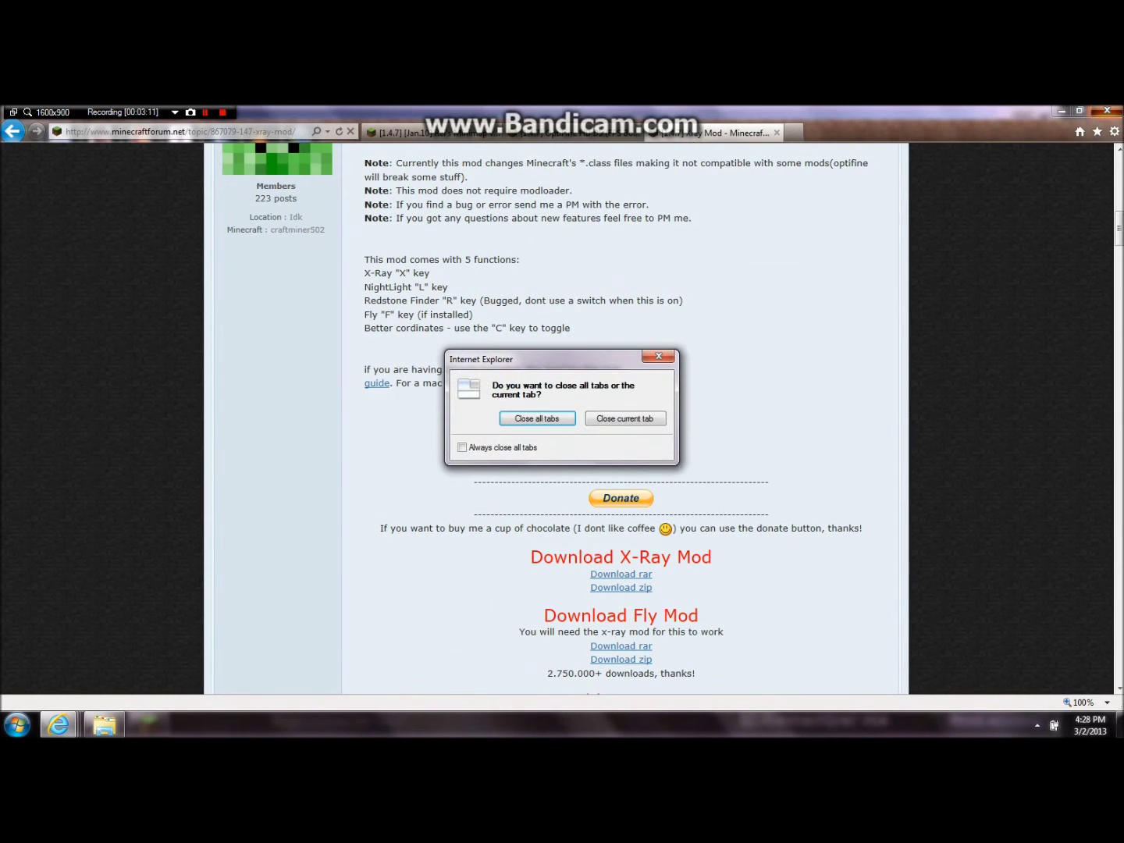
{"action": "key", "text": "Return"}
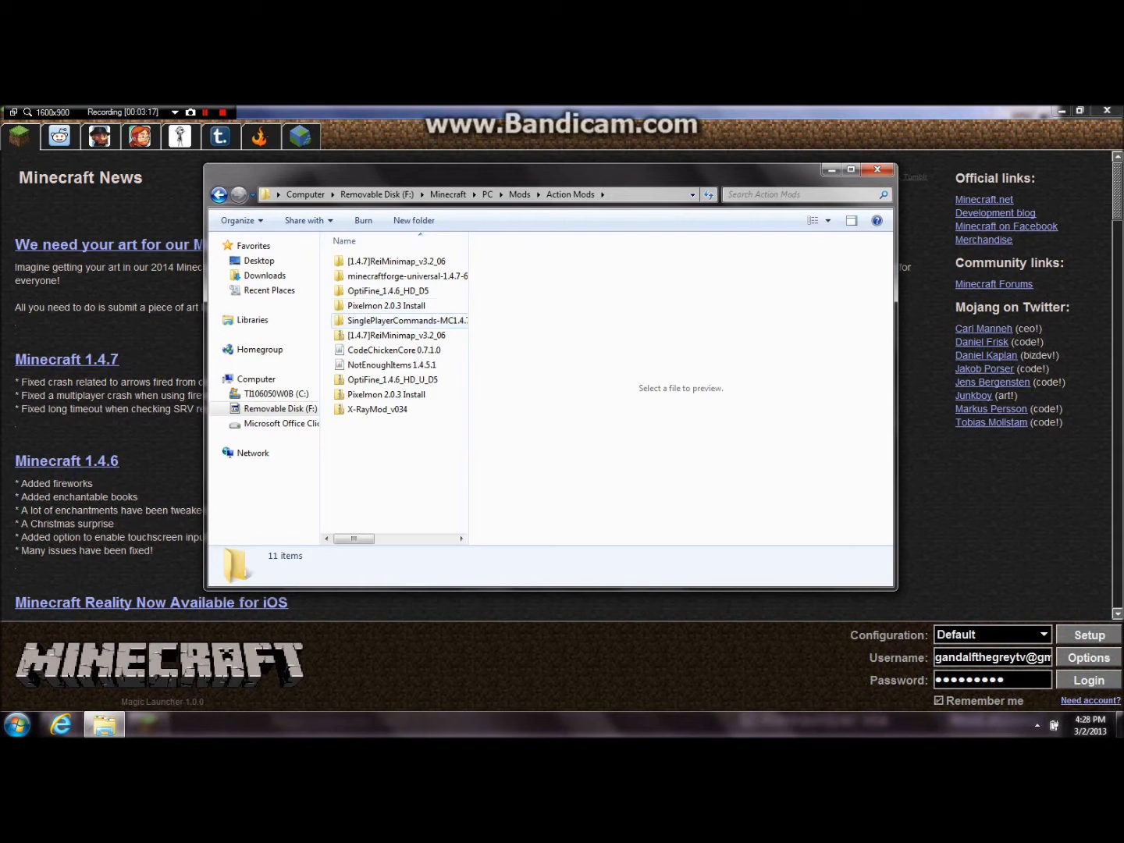
Inspect the SinglePlayerCommands and [1.4.7]ReiMinimap_v3.2_06 folders, returning to the Action Mods folder
{"action": "double_click", "coordinate": [398, 320]}
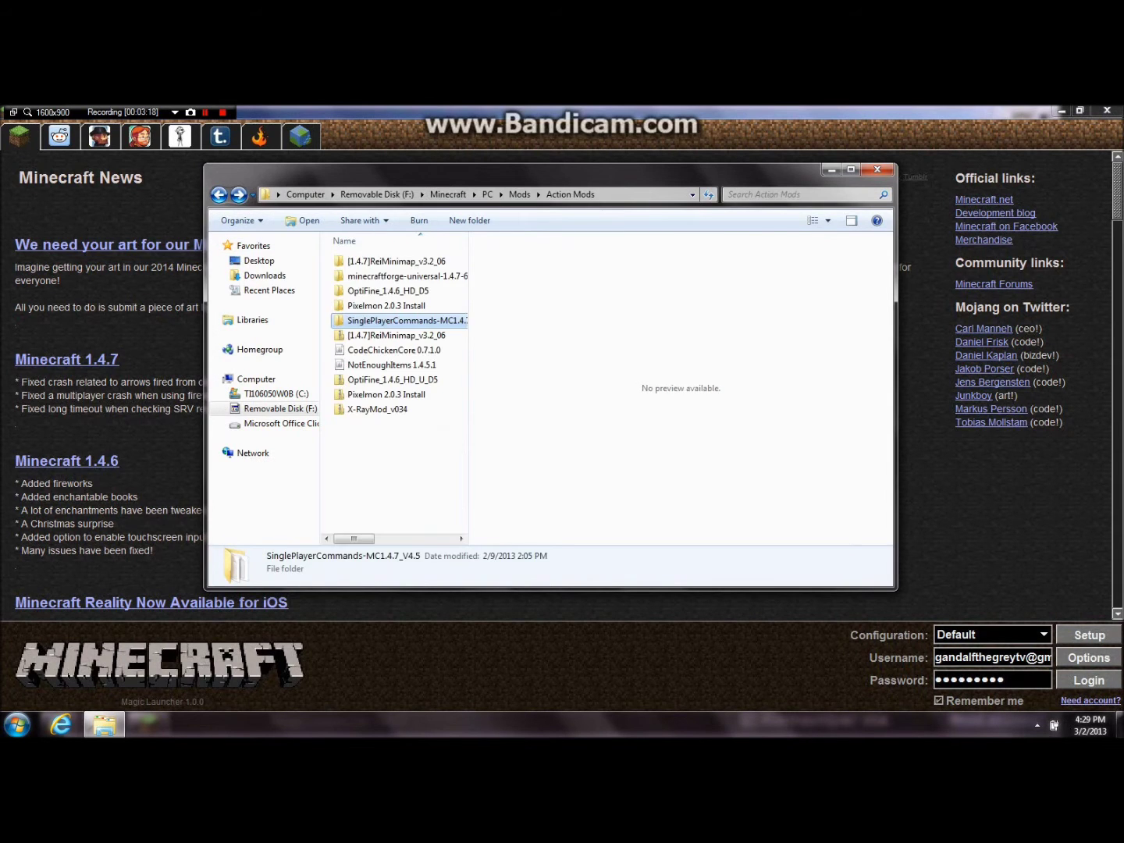
{"action": "double_click", "coordinate": [397, 261]}
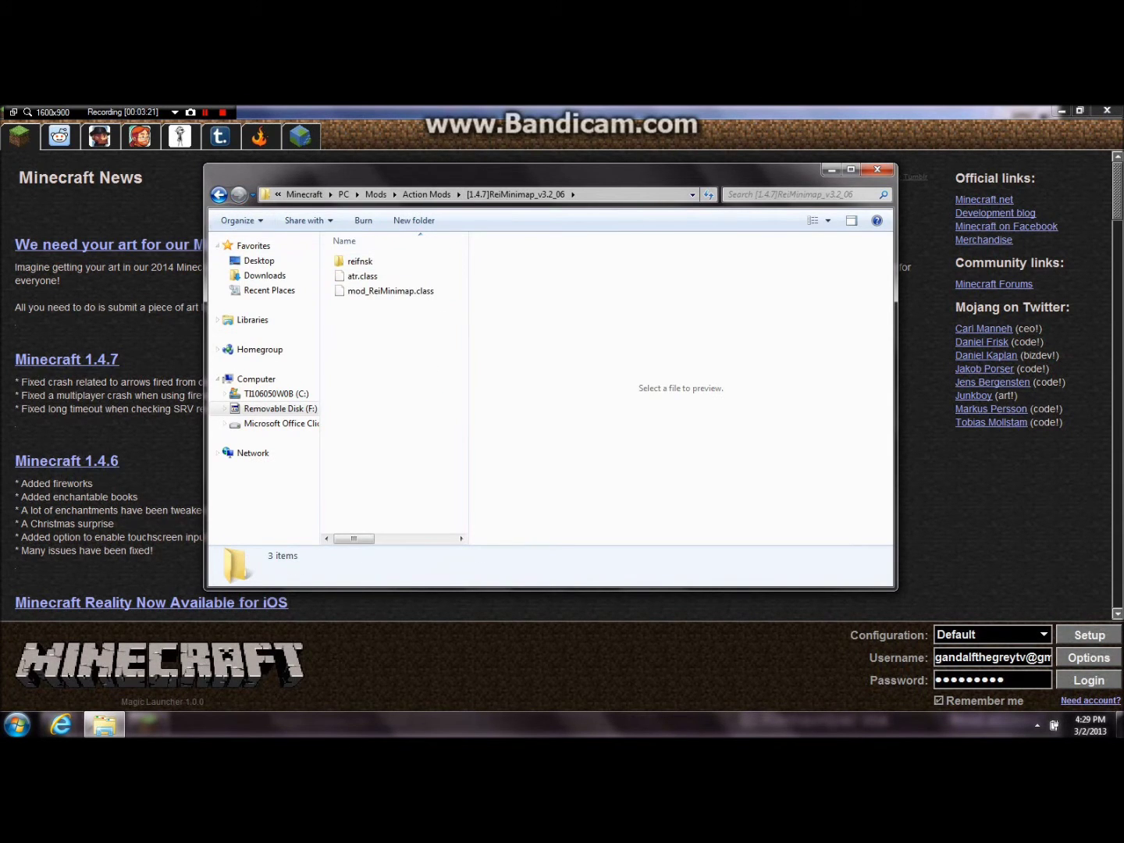
{"action": "left_click", "coordinate": [218, 194]}
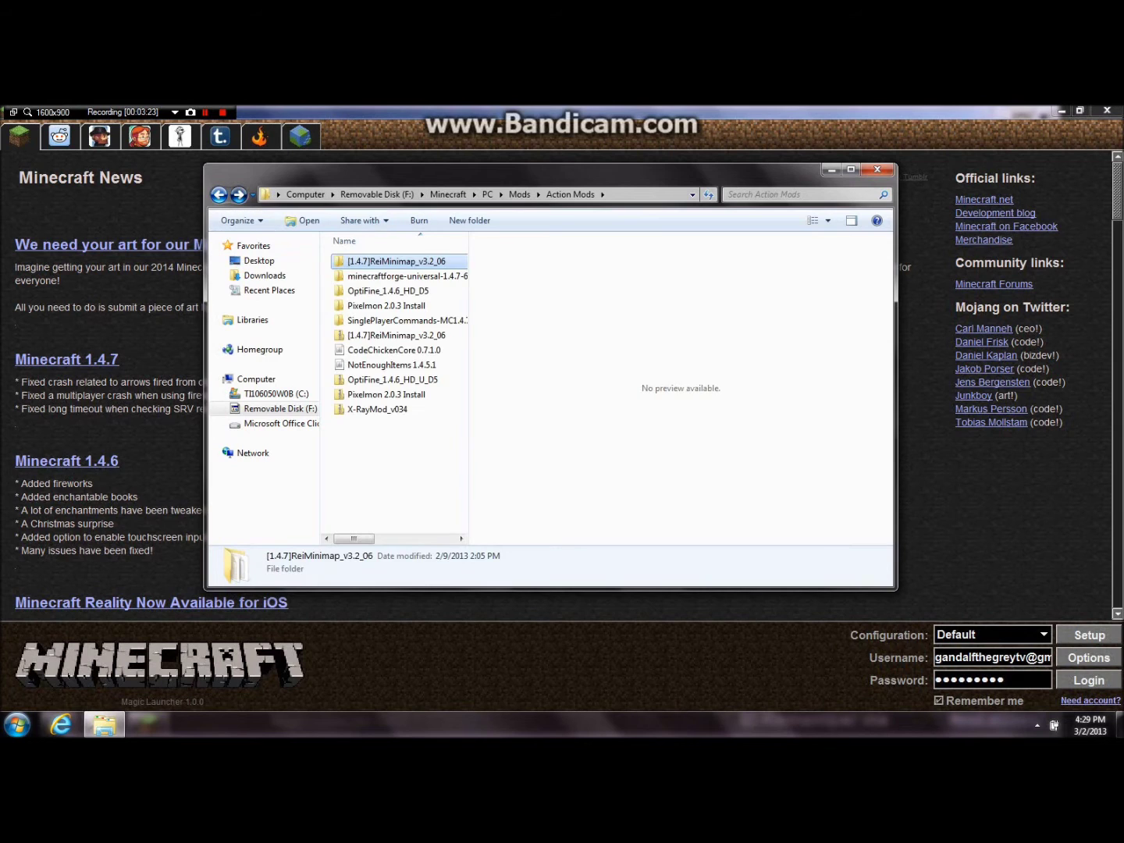
{"action": "left_click", "coordinate": [239, 194]}
{"action": "left_click", "coordinate": [219, 194]}
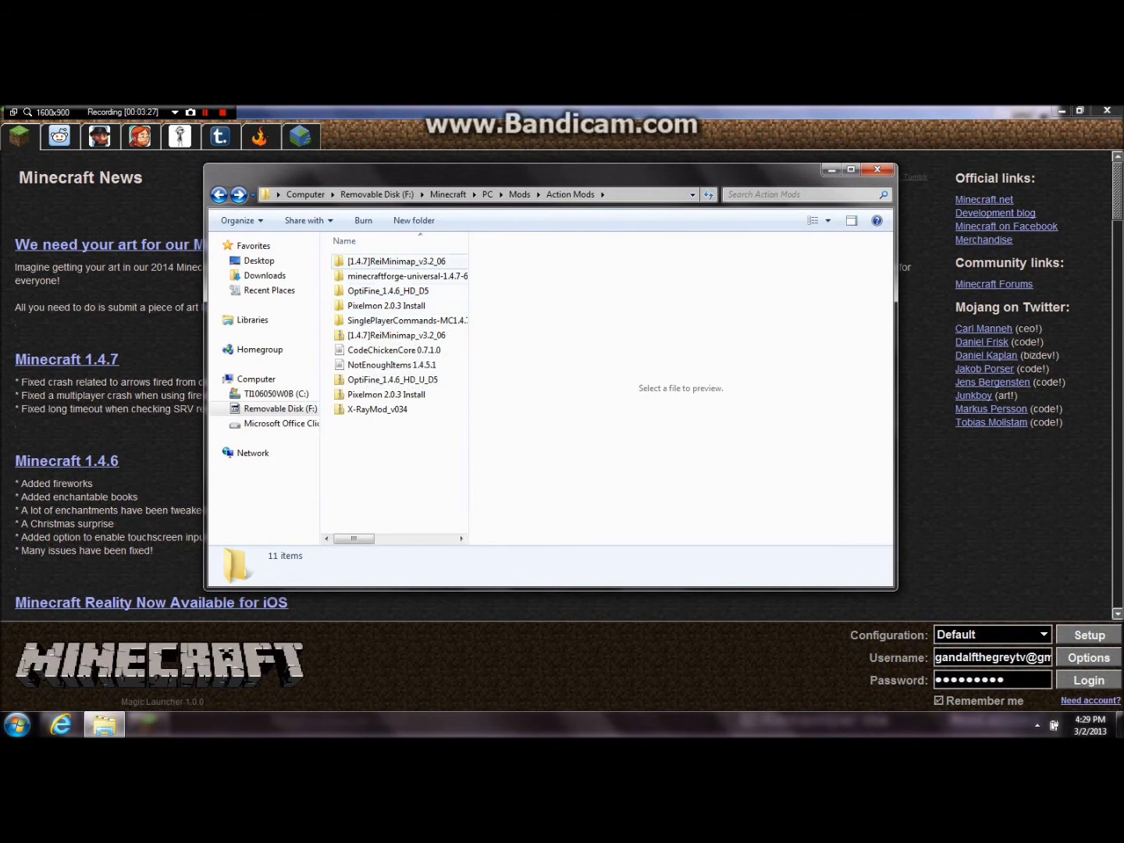
{"action": "double_click", "coordinate": [390, 260]}
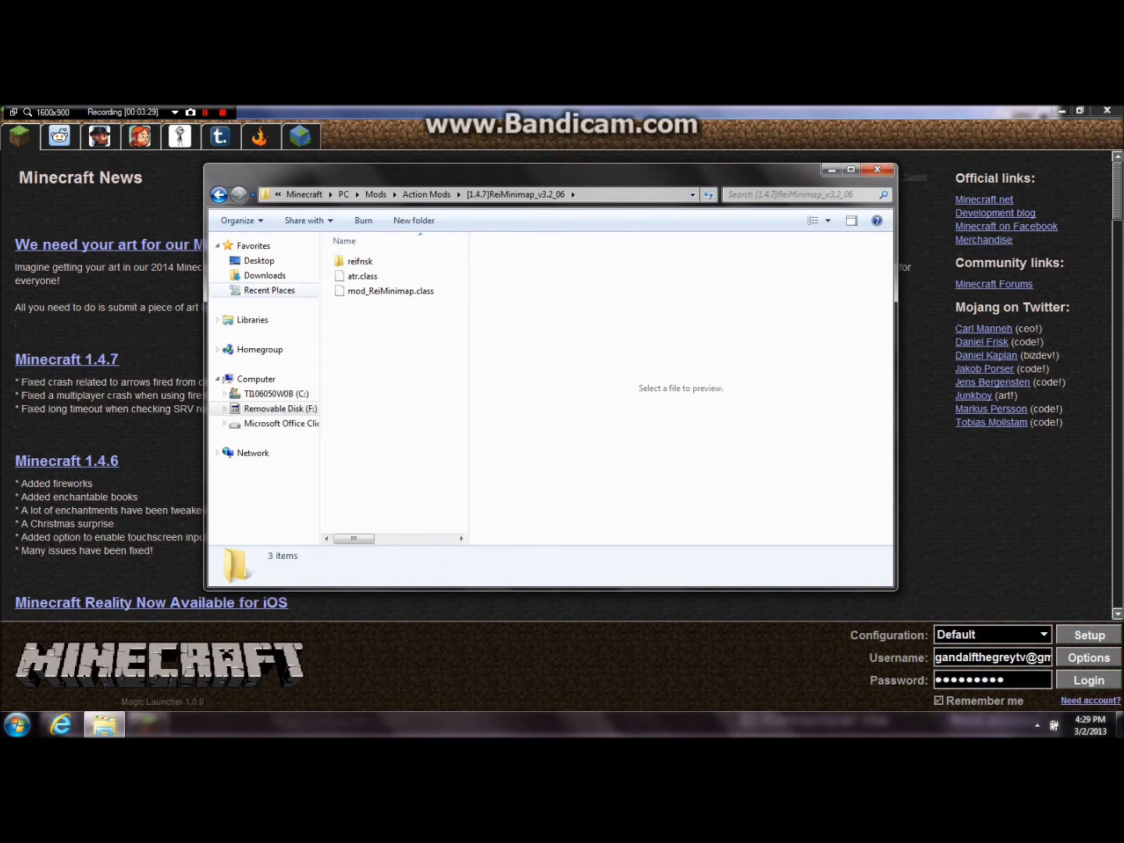
{"action": "left_click", "coordinate": [219, 194]}
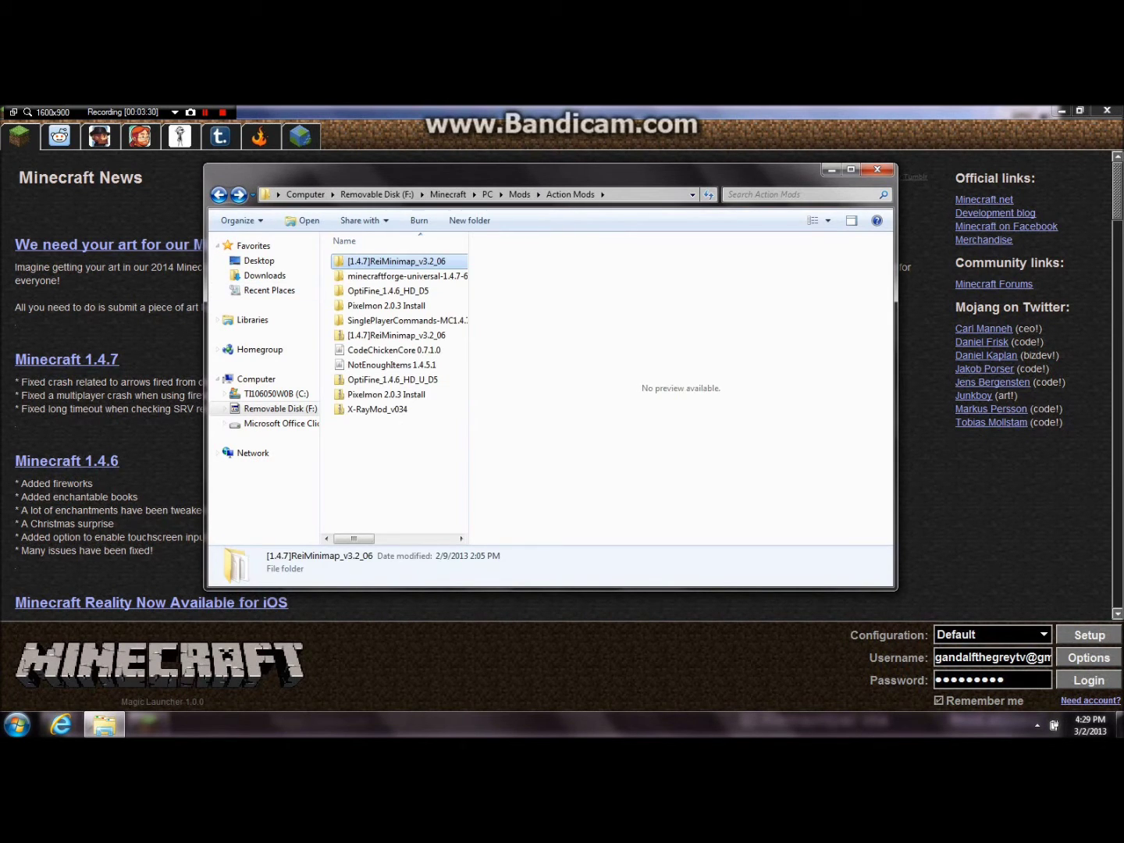
Check the OptiFine_1.4.6_HD_U_D5, X-RayMod_v034 and Pixelmon 2.0.3 Install archives in the Action Mods folder
{"action": "left_click", "coordinate": [393, 380]}
{"action": "left_click", "coordinate": [377, 409]}
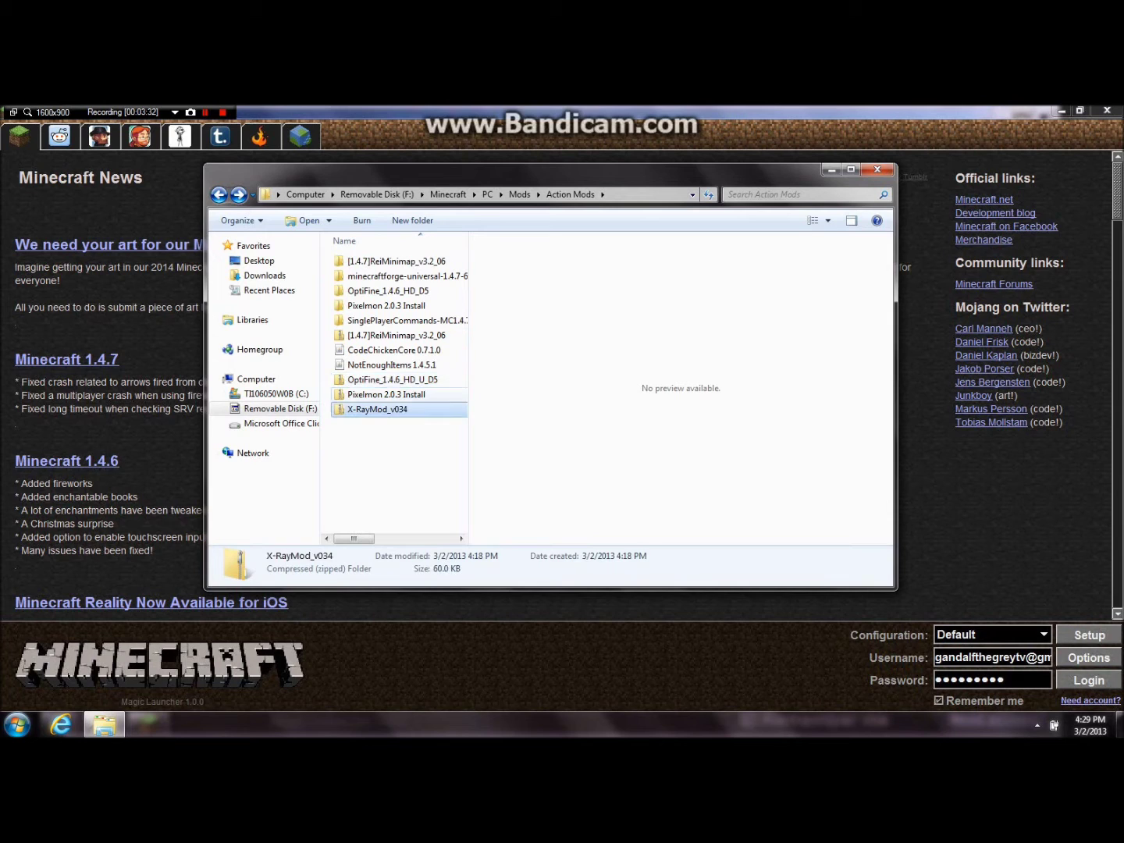
{"action": "left_click", "coordinate": [387, 395]}
{"action": "left_click", "coordinate": [398, 476]}
Go back to the Minecraft folder on the removable disk and launch MagicLauncher_1.0.0
{"action": "left_click", "coordinate": [219, 194]}
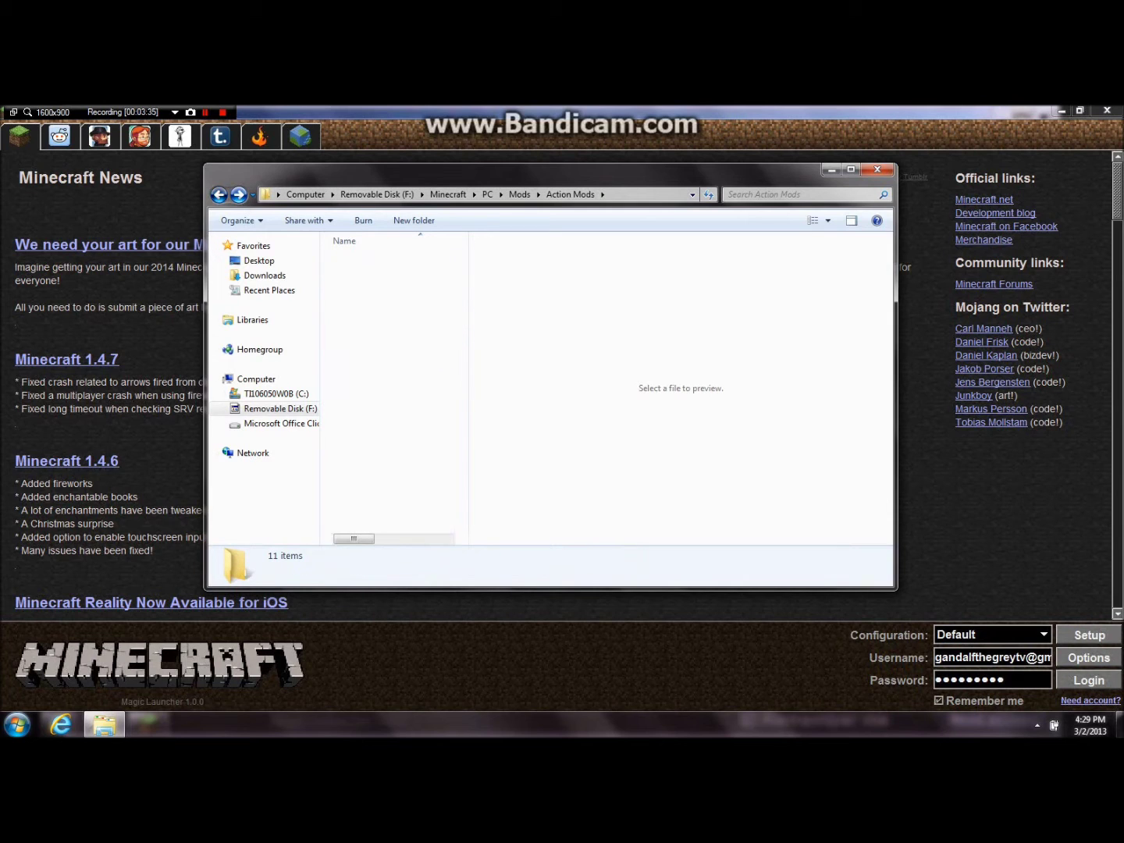
{"action": "left_click", "coordinate": [219, 194]}
{"action": "left_click", "coordinate": [218, 194]}
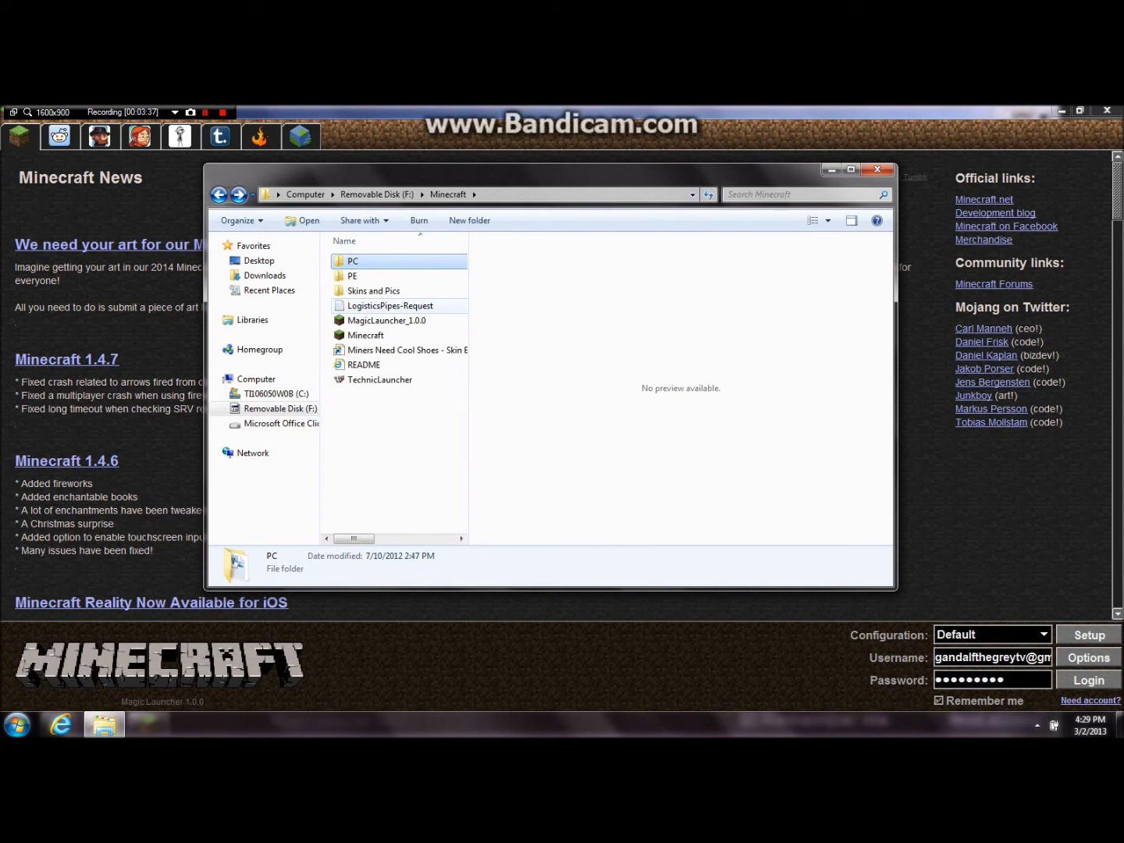
{"action": "left_click", "coordinate": [386, 320]}
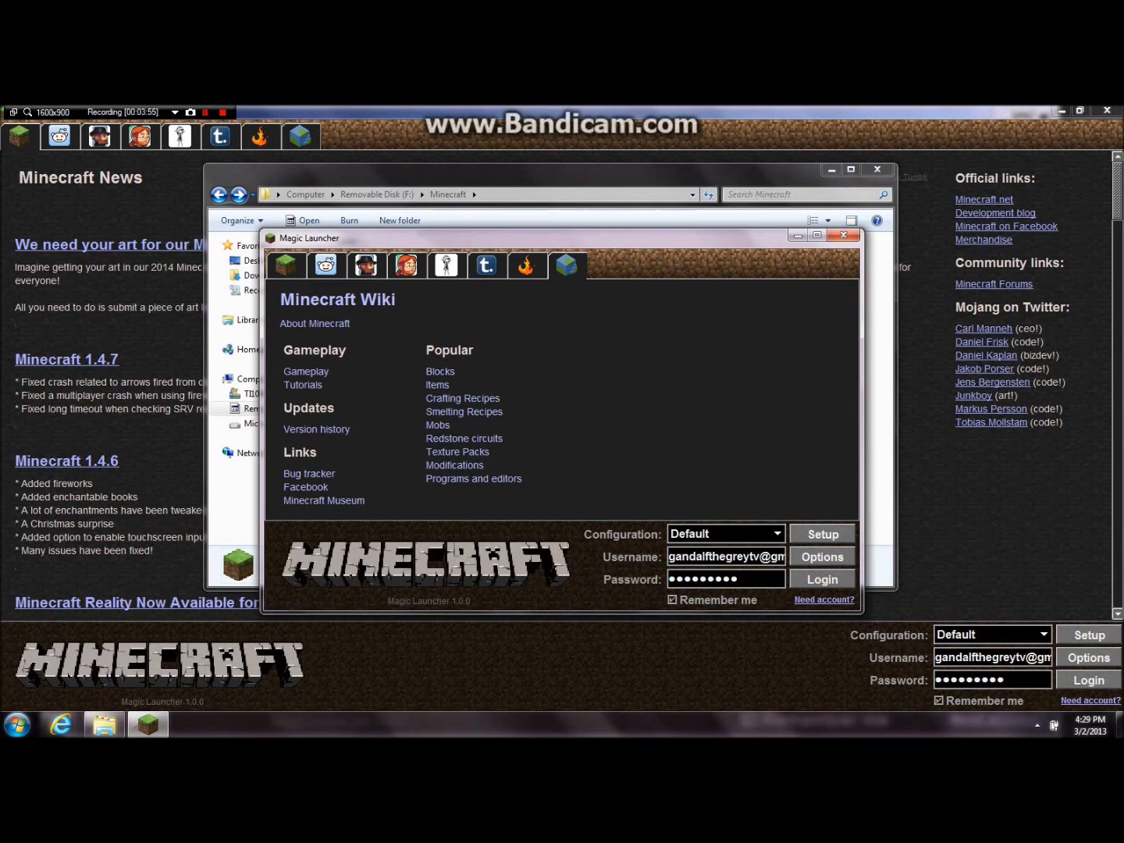
Minimize the file browser window and maximize the newly started Magic Launcher window
{"action": "key", "text": "alt+F4"}
{"action": "left_click", "coordinate": [832, 169]}
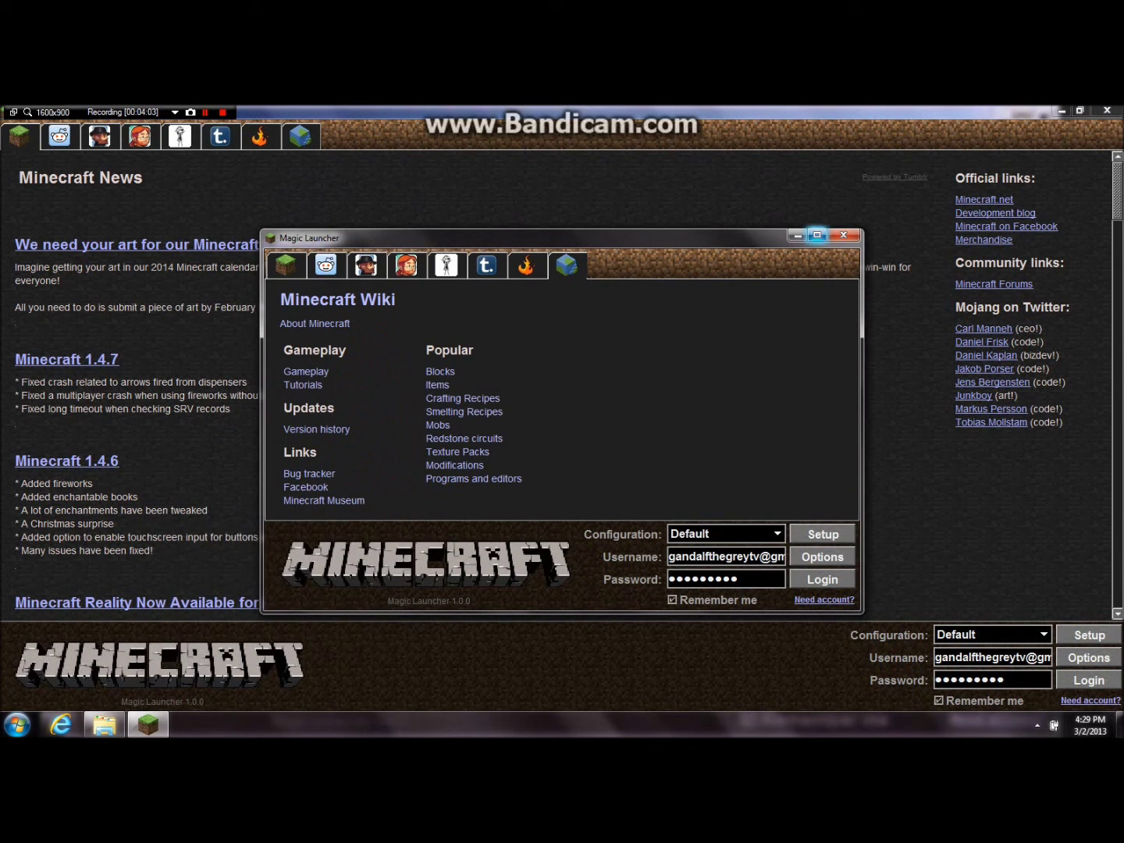
{"action": "left_click", "coordinate": [817, 235]}
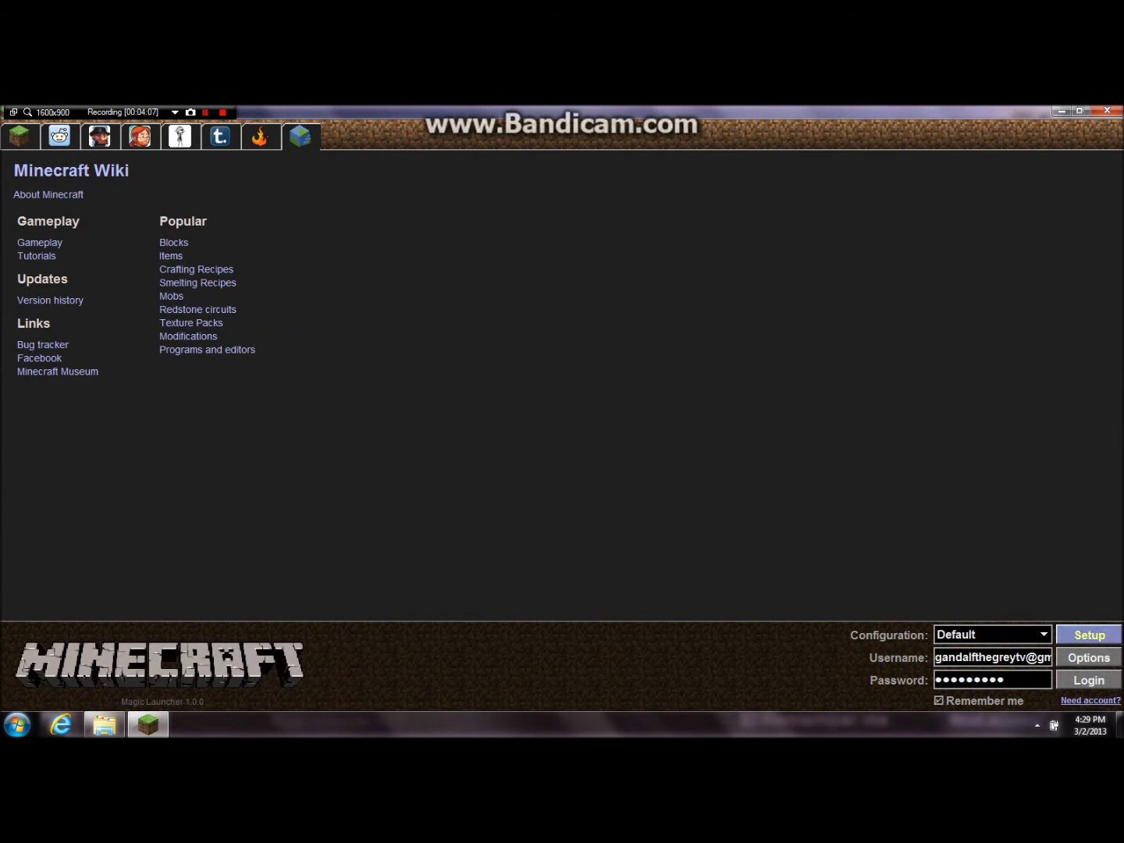
Open the launcher's setup for the Default configuration, review its advanced settings, and return to the mod list
{"action": "key", "text": "Return"}
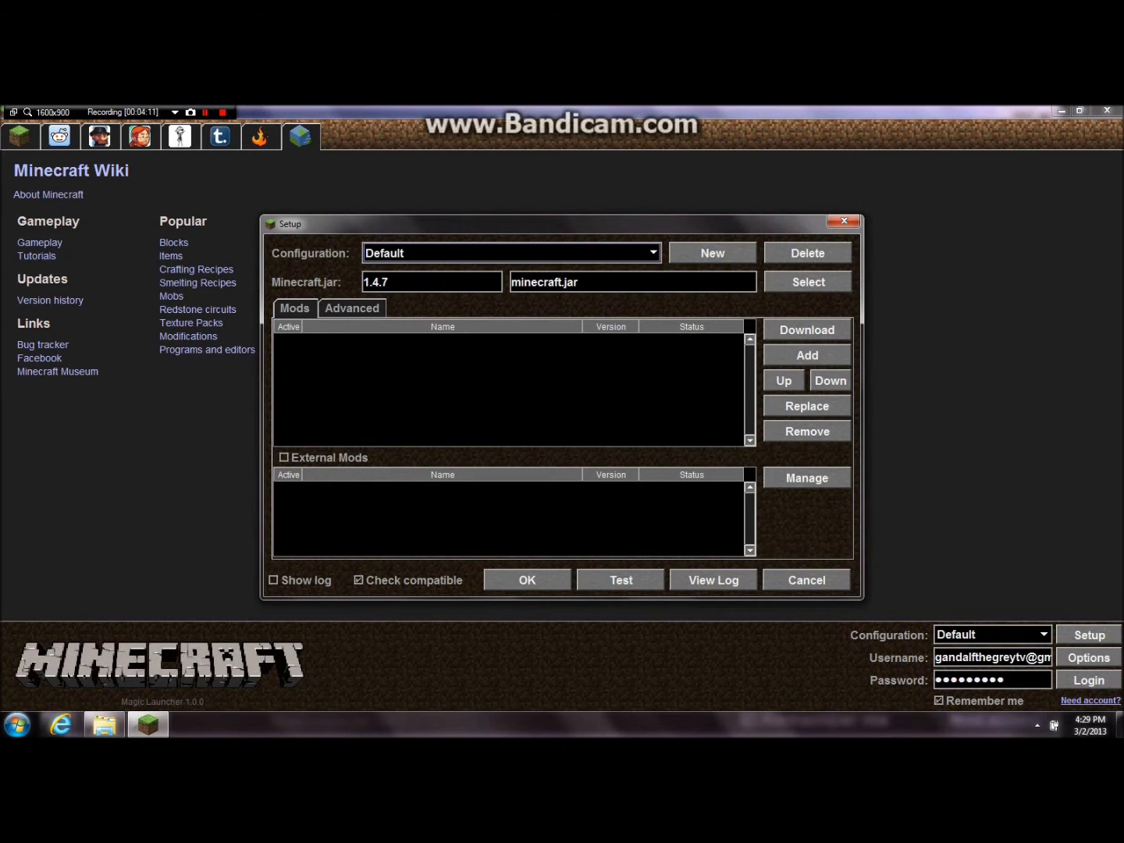
{"action": "key", "text": "alt+Down"}
{"action": "key", "text": "Escape"}
{"action": "key", "text": "ctrl+Tab"}
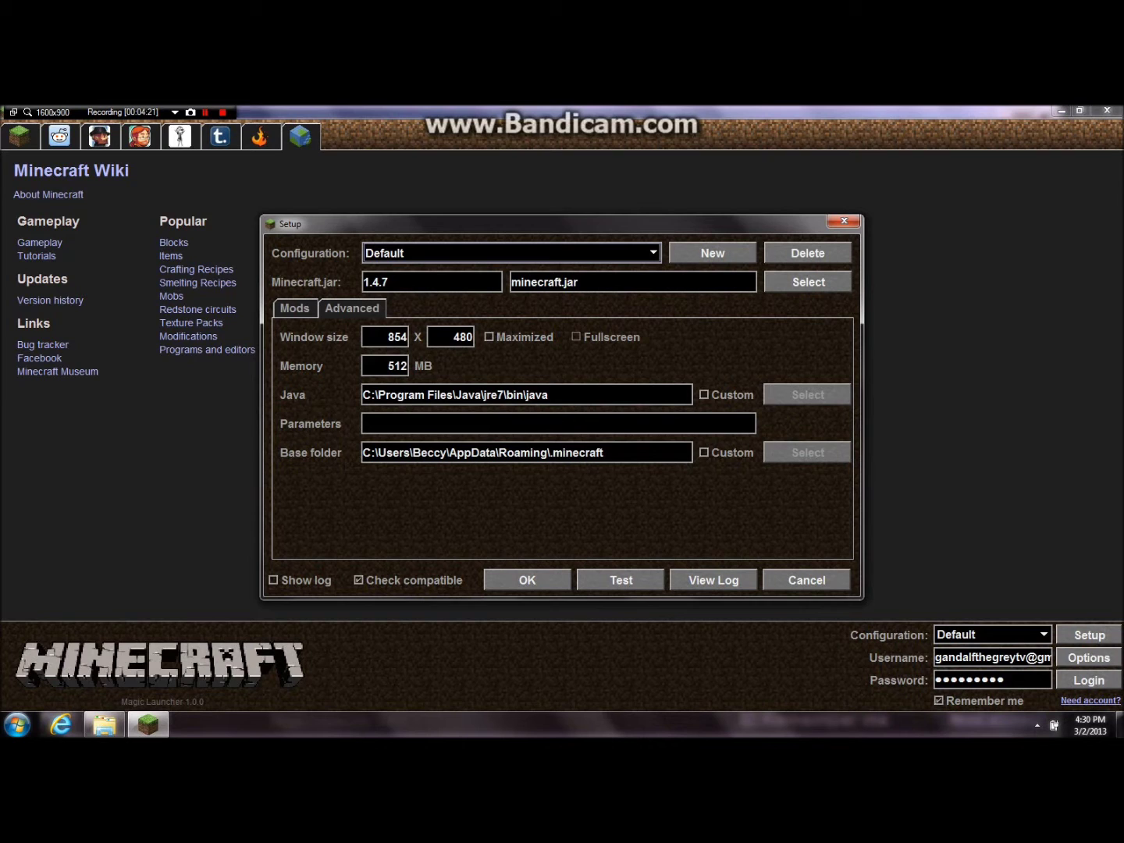
{"action": "left_click", "coordinate": [294, 307]}
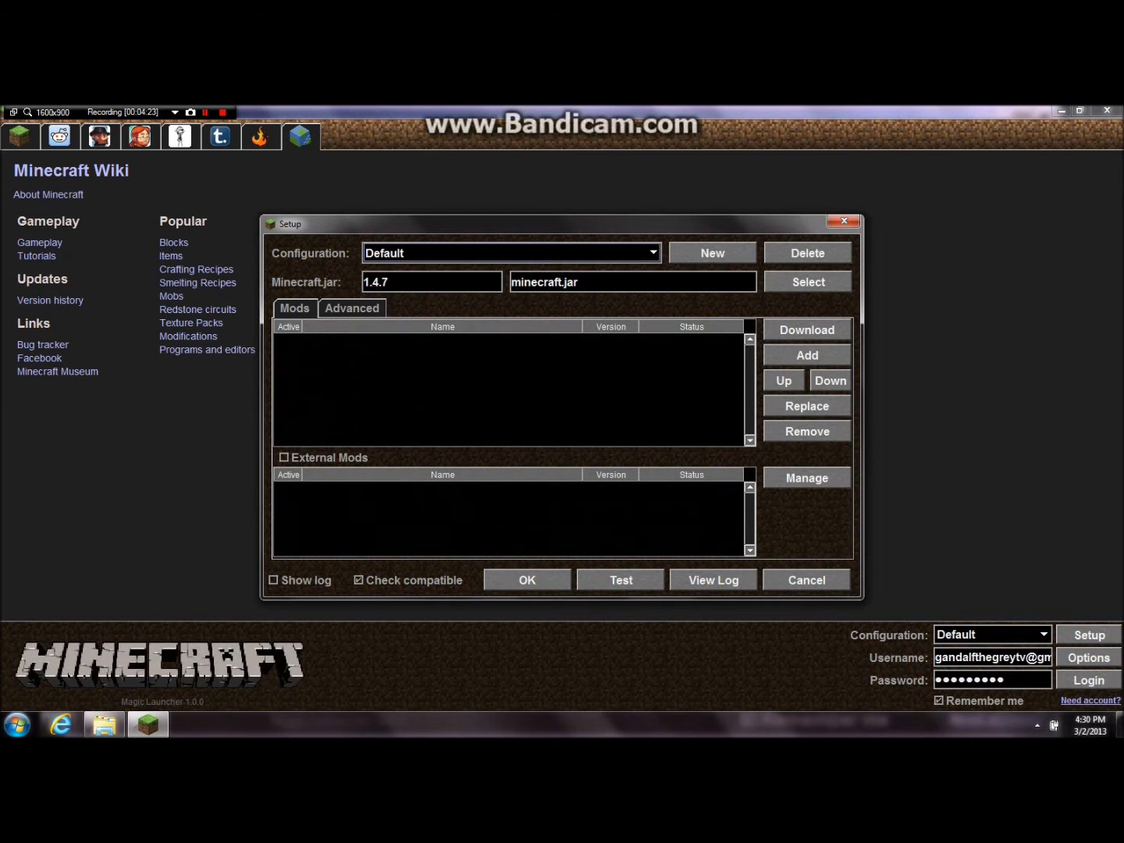
{"action": "left_click", "coordinate": [351, 308]}
{"action": "left_click", "coordinate": [295, 307]}
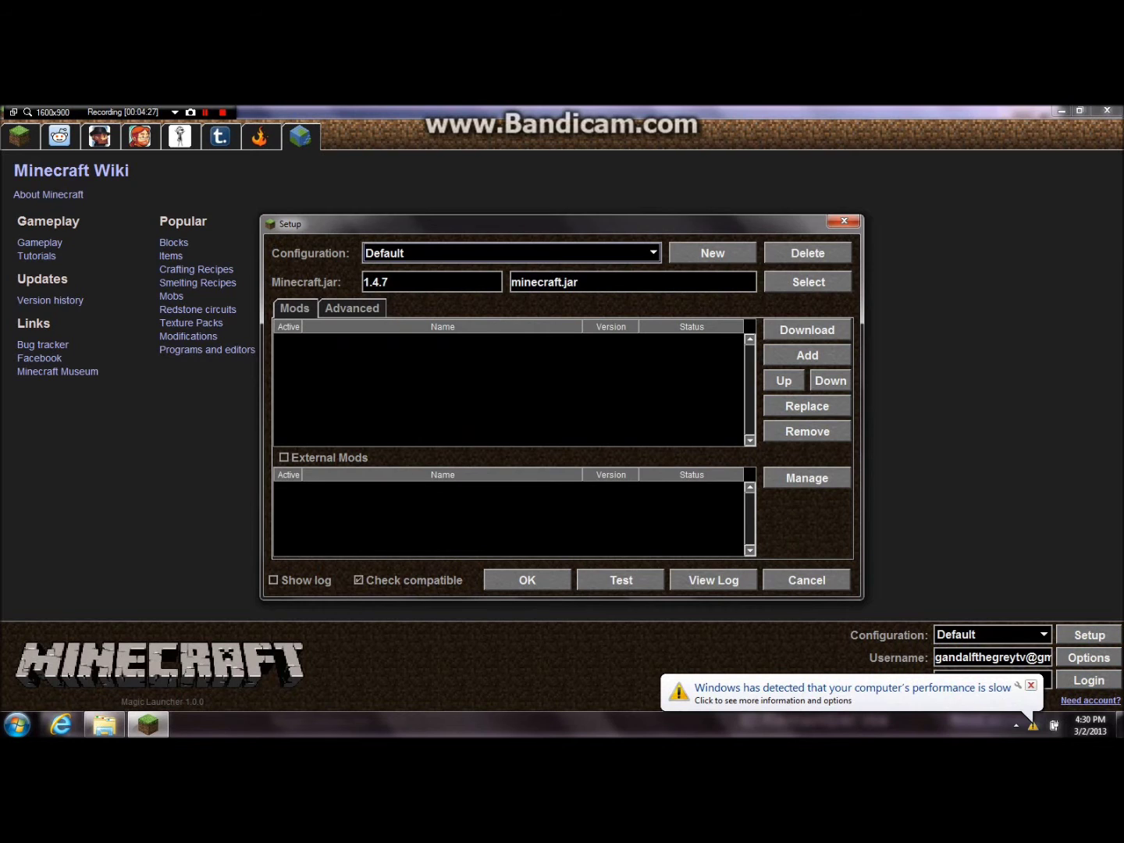
{"action": "left_click", "coordinate": [1031, 685]}
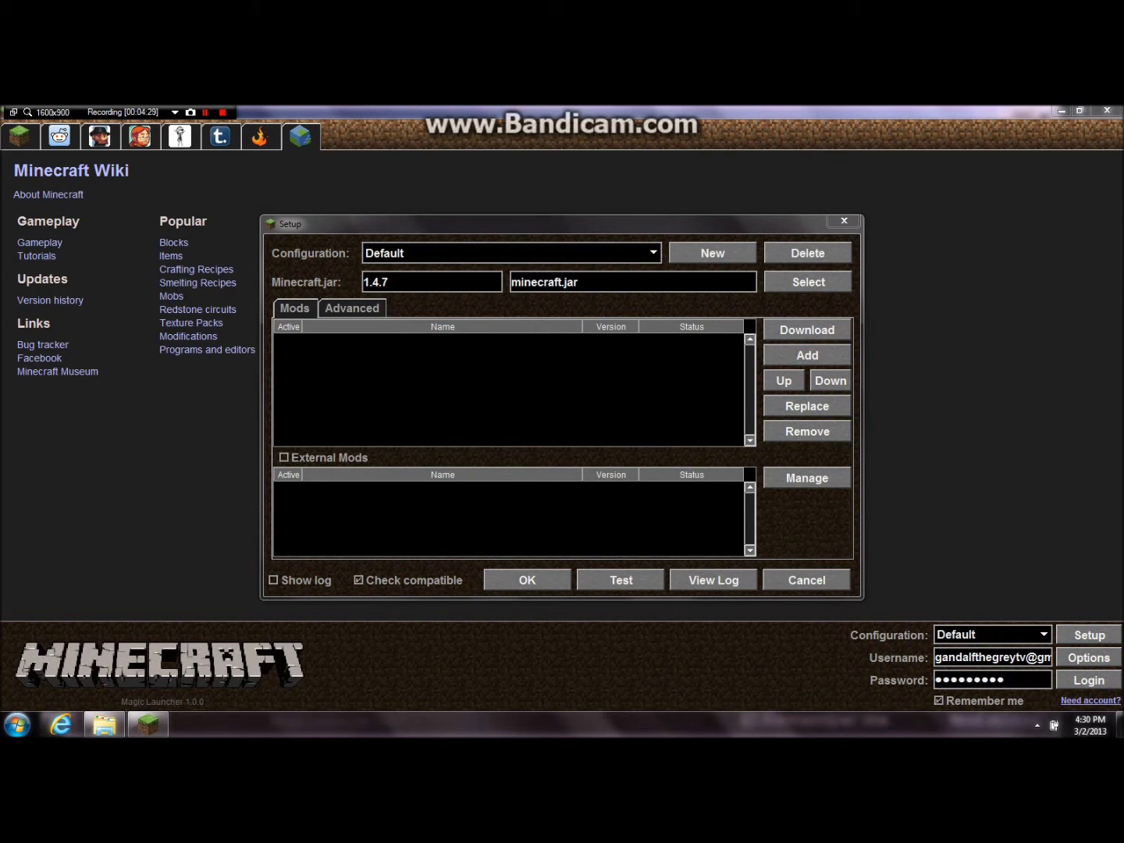
Add [1.4.7]ReiMinimap_v3.2_06.zip, OptiFine_1.4.6_HD_U_D5.zip and X-RayMod_v034.zip from the Action Mods folder to the Default configuration
{"action": "left_click", "coordinate": [807, 355]}
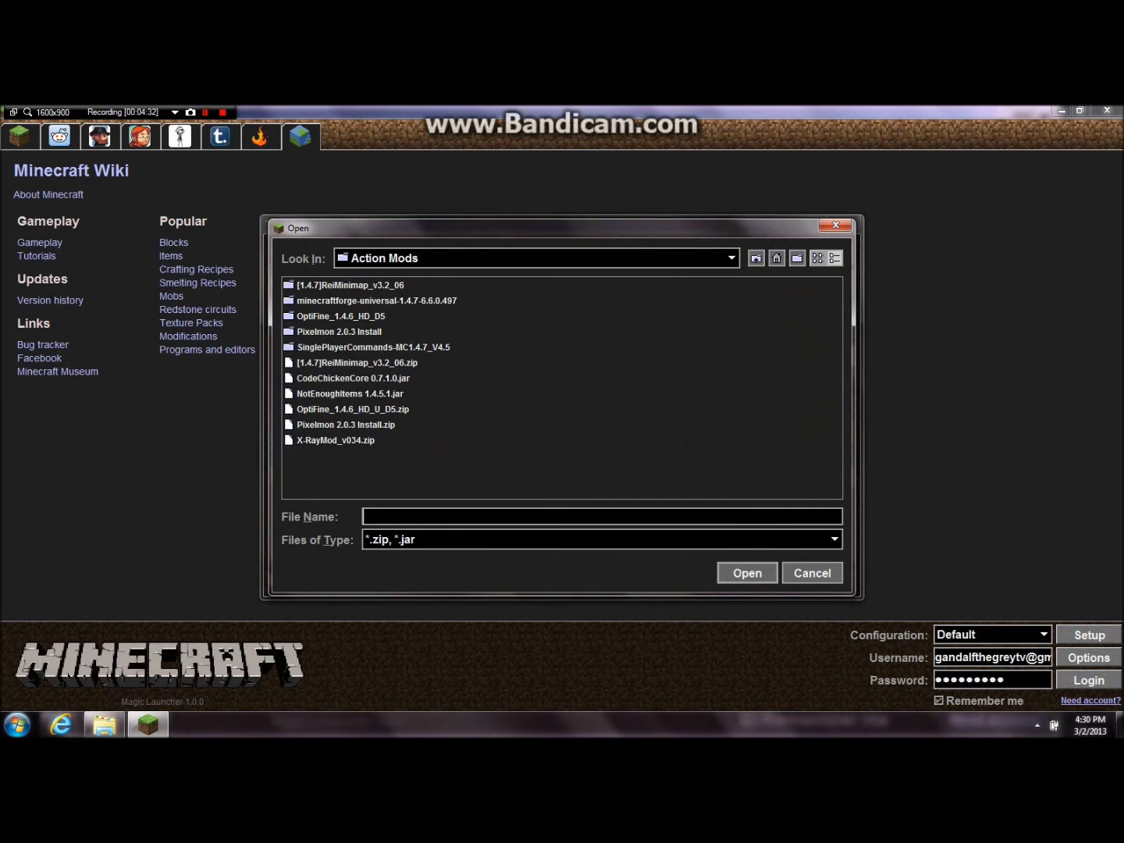
{"action": "double_click", "coordinate": [357, 362]}
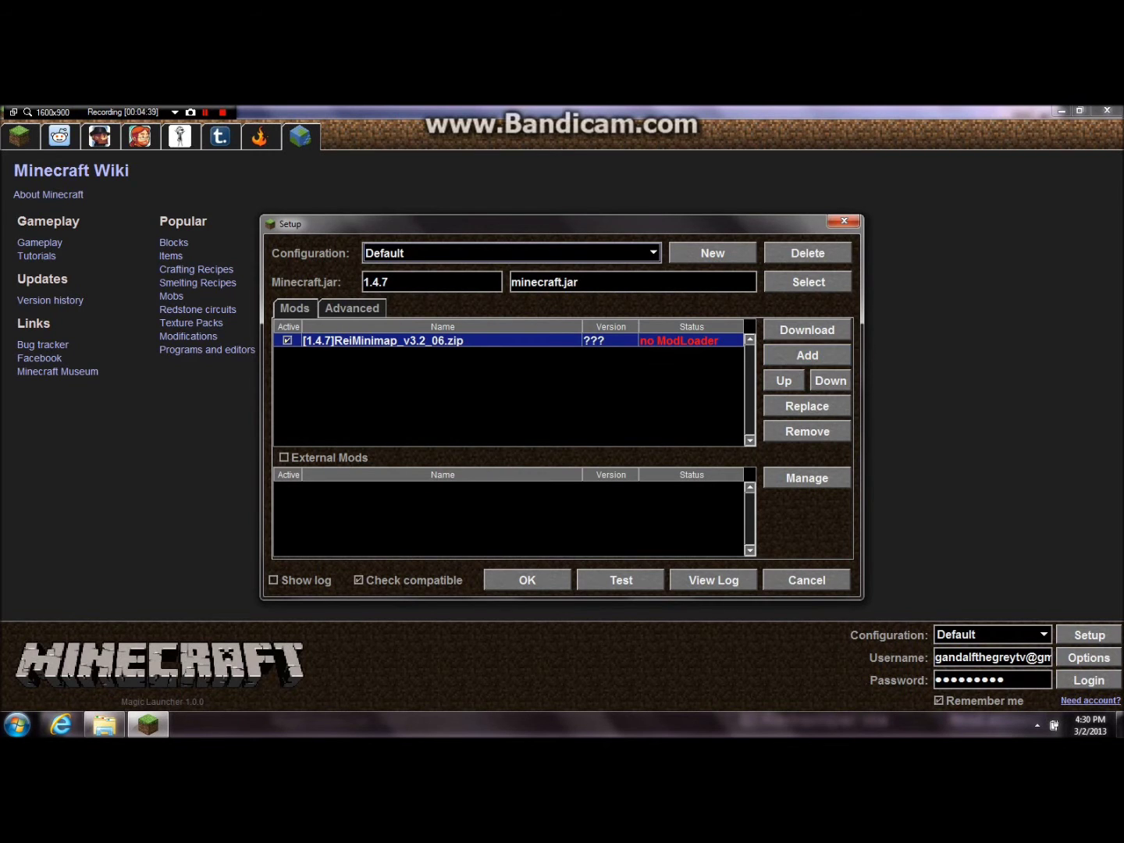
{"action": "left_click", "coordinate": [807, 355]}
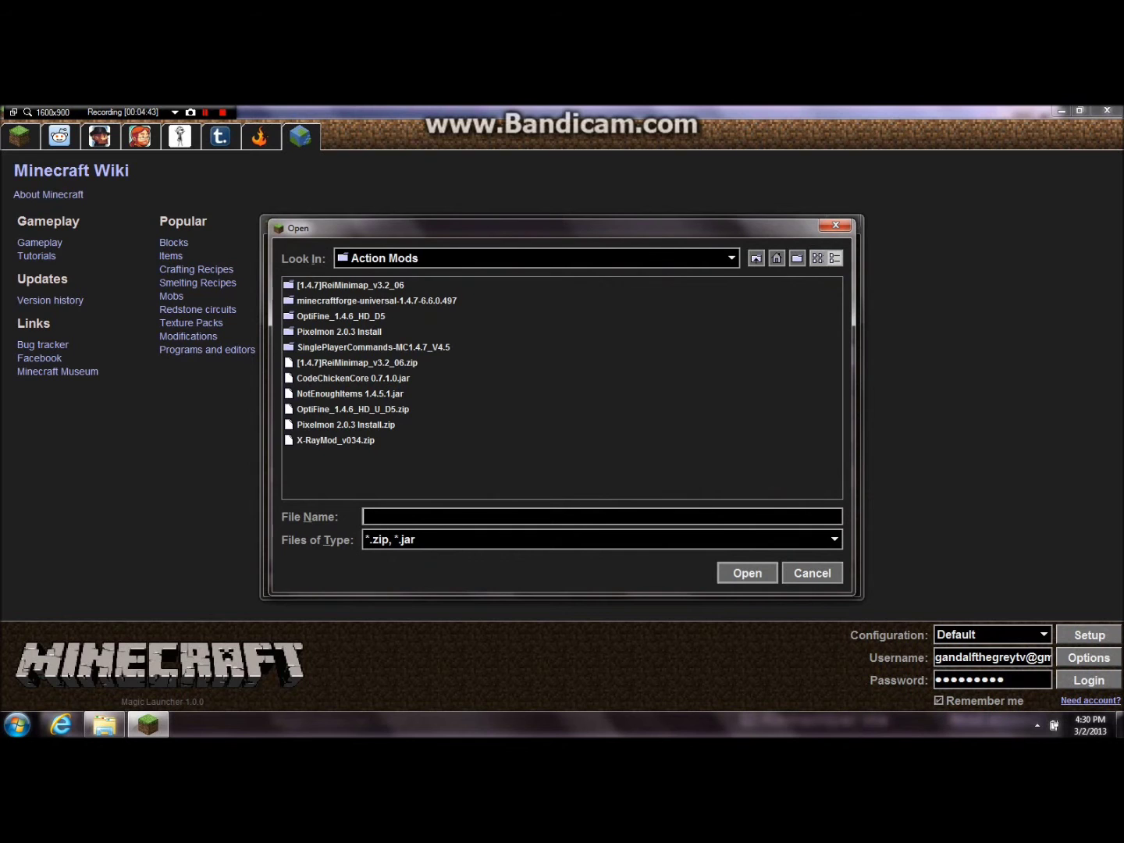
{"action": "double_click", "coordinate": [353, 409]}
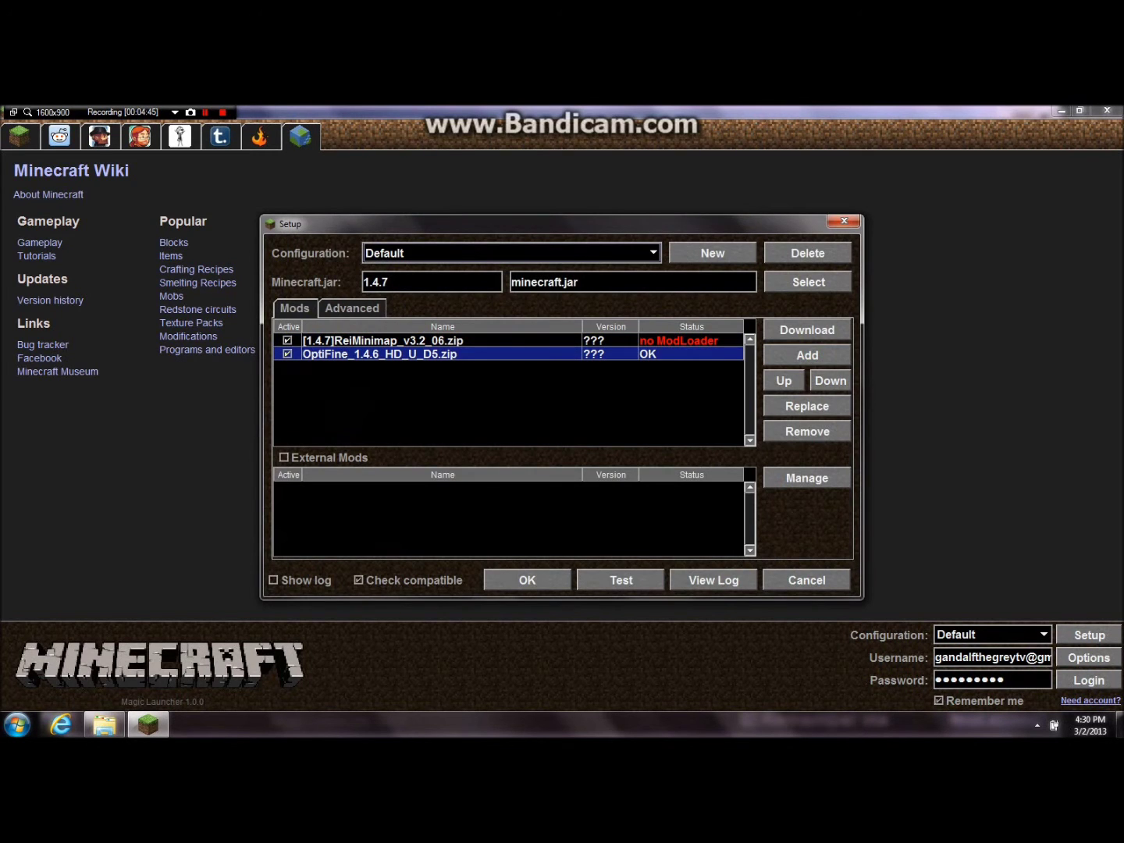
{"action": "left_click", "coordinate": [807, 355]}
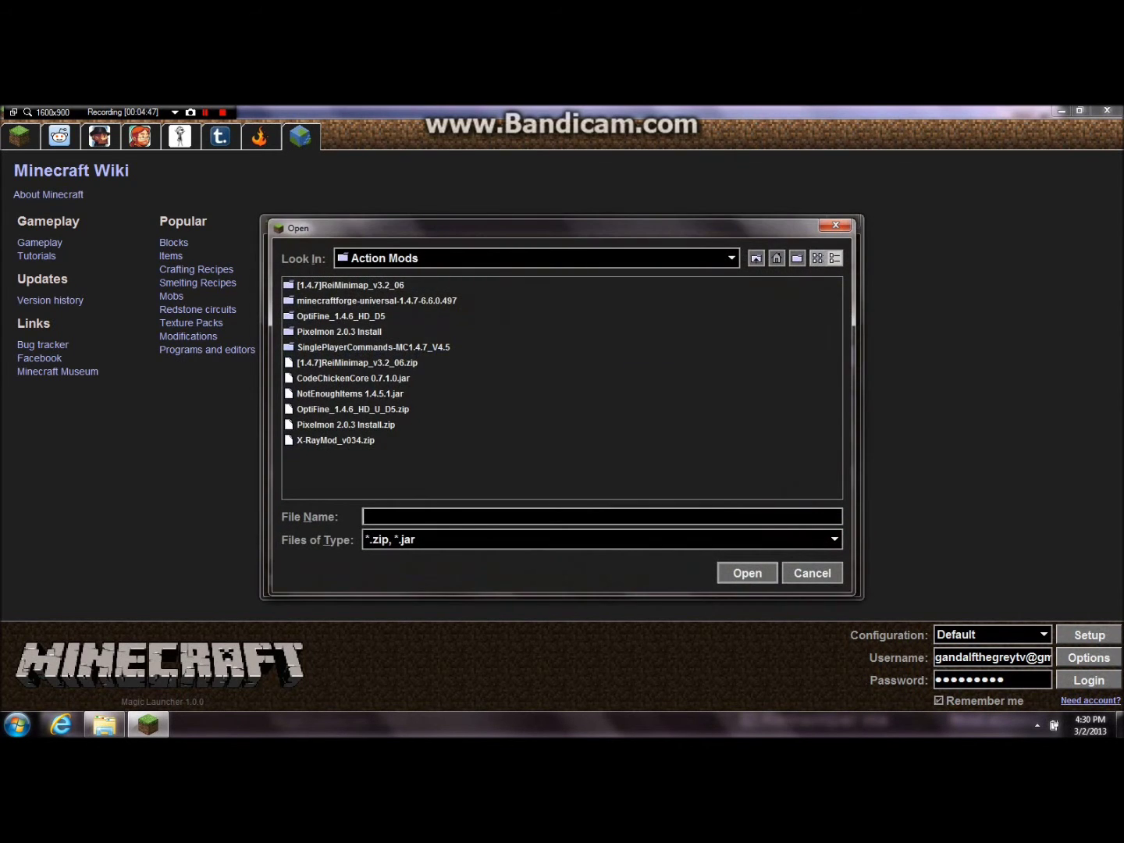
{"action": "double_click", "coordinate": [335, 440]}
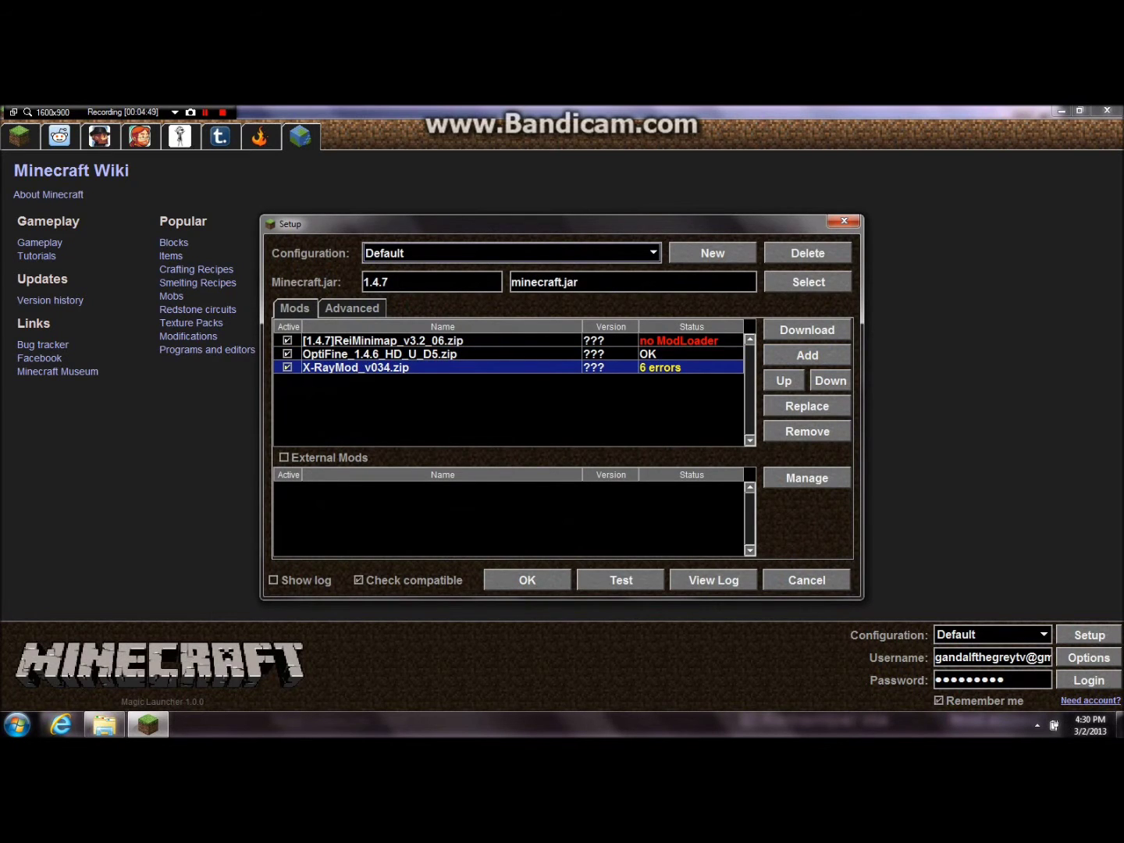
Check the status of each of the three added mods in the setup's mod list
{"action": "left_click", "coordinate": [380, 353]}
{"action": "left_click", "coordinate": [383, 340]}
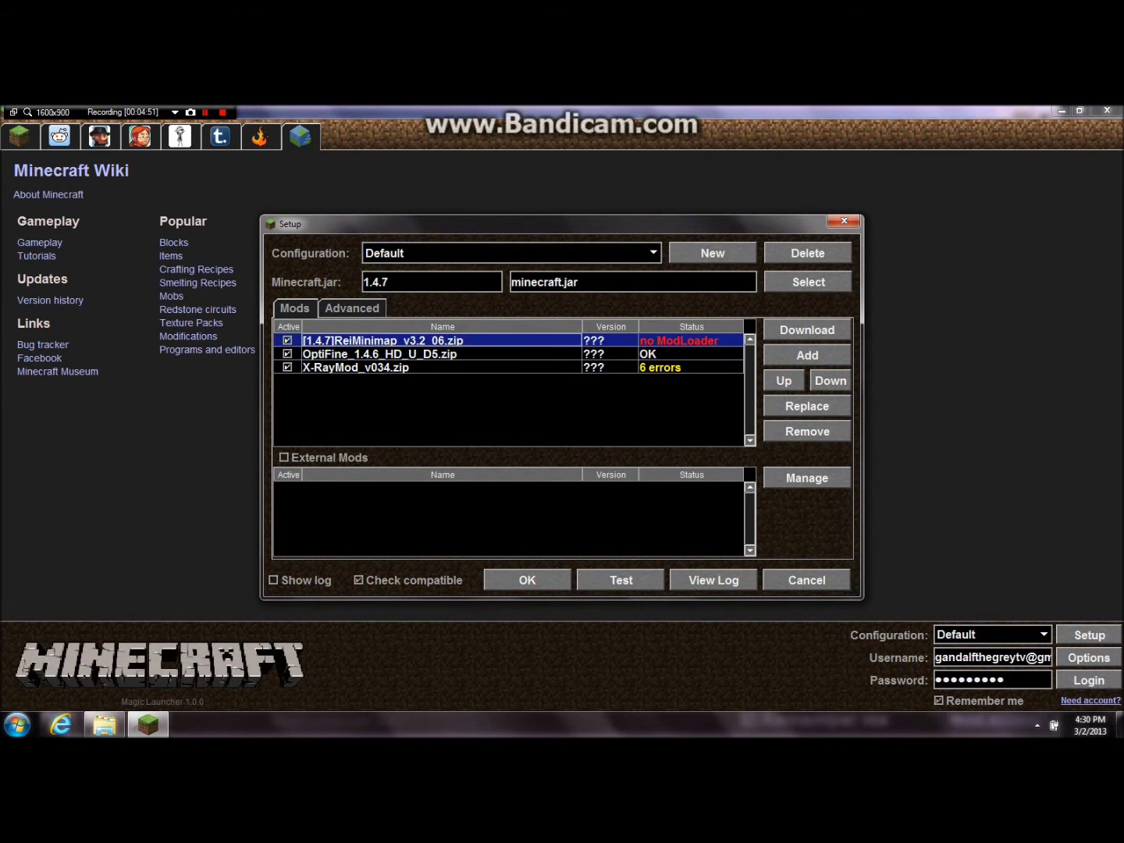
{"action": "left_click", "coordinate": [379, 353]}
{"action": "left_click", "coordinate": [355, 367]}
{"action": "left_click", "coordinate": [382, 340]}
{"action": "left_click", "coordinate": [379, 354]}
{"action": "left_click", "coordinate": [356, 367]}
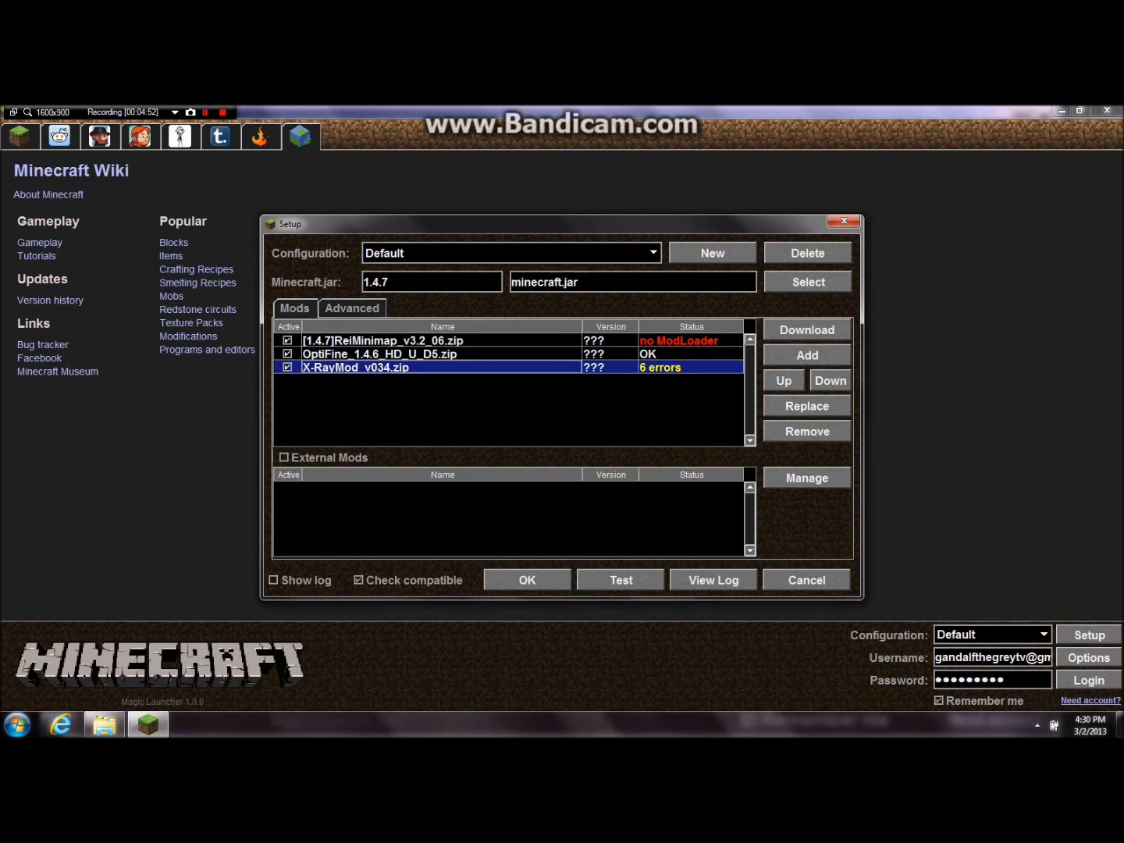
Switch OptiFine_1.4.6_HD_U_D5.zip off and on again to check how it affects the X-Ray mod's status
{"action": "left_click", "coordinate": [382, 340]}
{"action": "left_click", "coordinate": [379, 353]}
{"action": "left_click", "coordinate": [355, 367]}
{"action": "left_click", "coordinate": [380, 353]}
{"action": "left_click", "coordinate": [287, 353]}
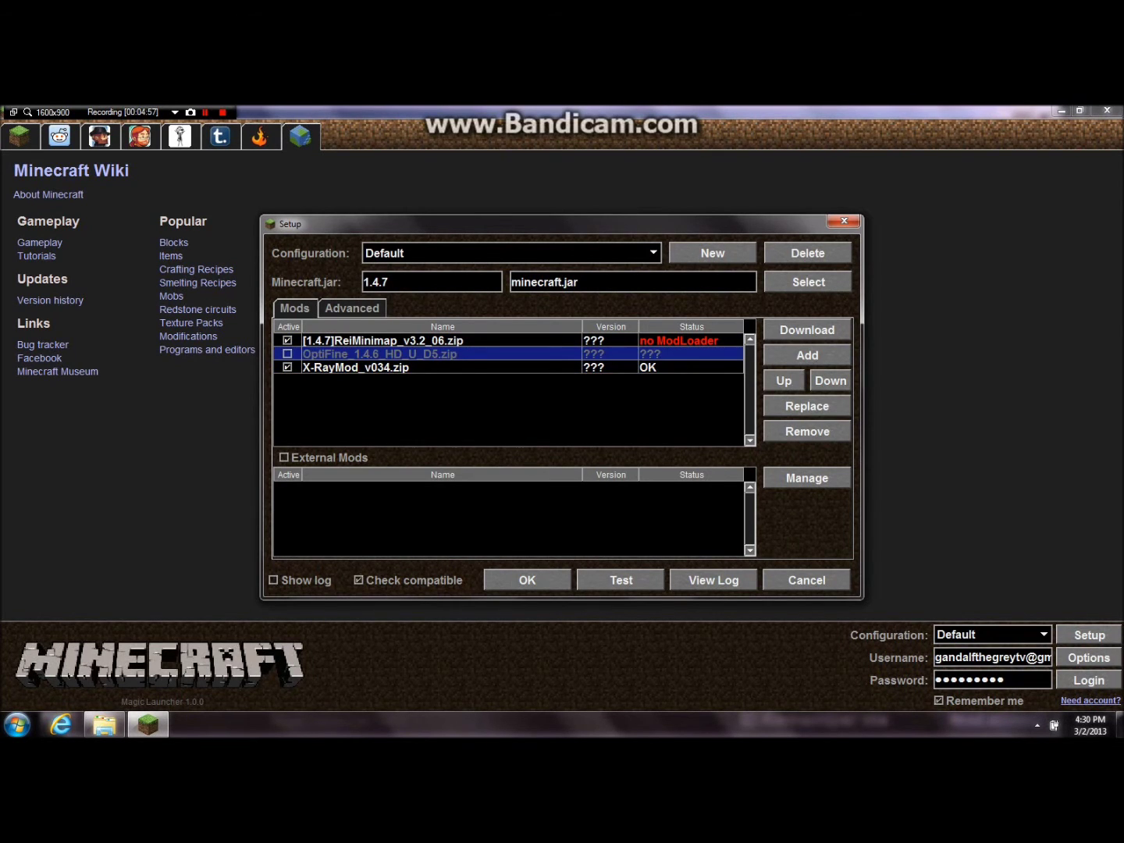
{"action": "left_click", "coordinate": [288, 353]}
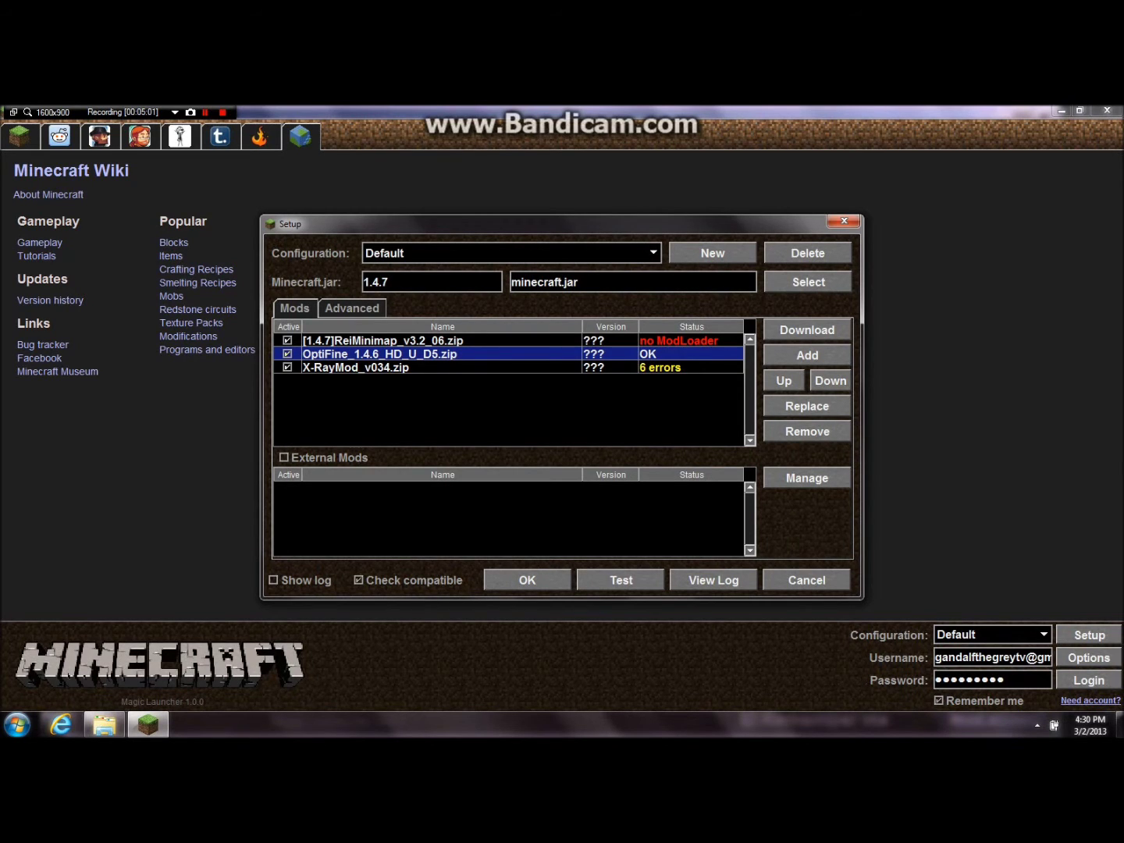
Compare the status entries of the ReiMinimap, OptiFine and X-Ray mods in the mod list
{"action": "left_click", "coordinate": [379, 367]}
{"action": "left_click", "coordinate": [380, 353]}
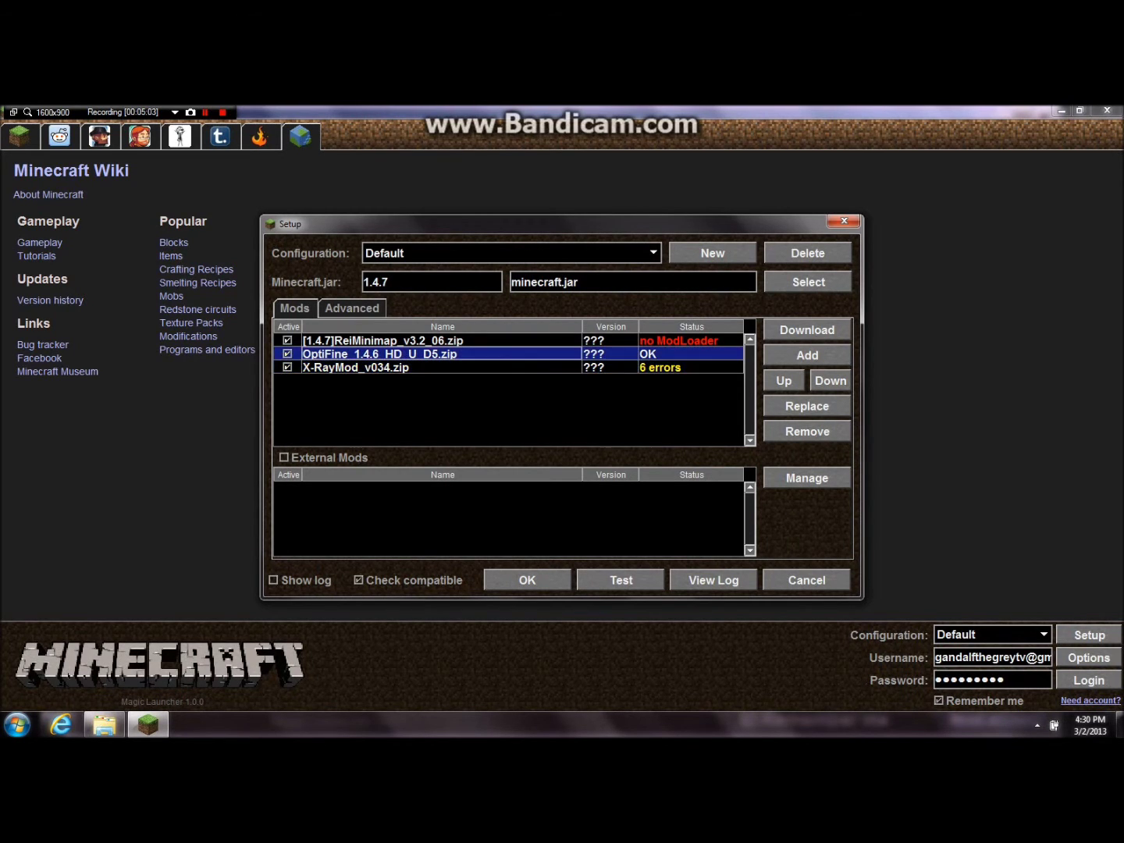
{"action": "left_click", "coordinate": [379, 367]}
{"action": "left_click", "coordinate": [379, 354]}
{"action": "left_click", "coordinate": [379, 367]}
{"action": "left_click", "coordinate": [379, 353]}
{"action": "left_click", "coordinate": [380, 367]}
{"action": "left_click", "coordinate": [380, 354]}
{"action": "key", "text": "Down"}
{"action": "key", "text": "Down"}
{"action": "key", "text": "Down"}
{"action": "key", "text": "Down"}
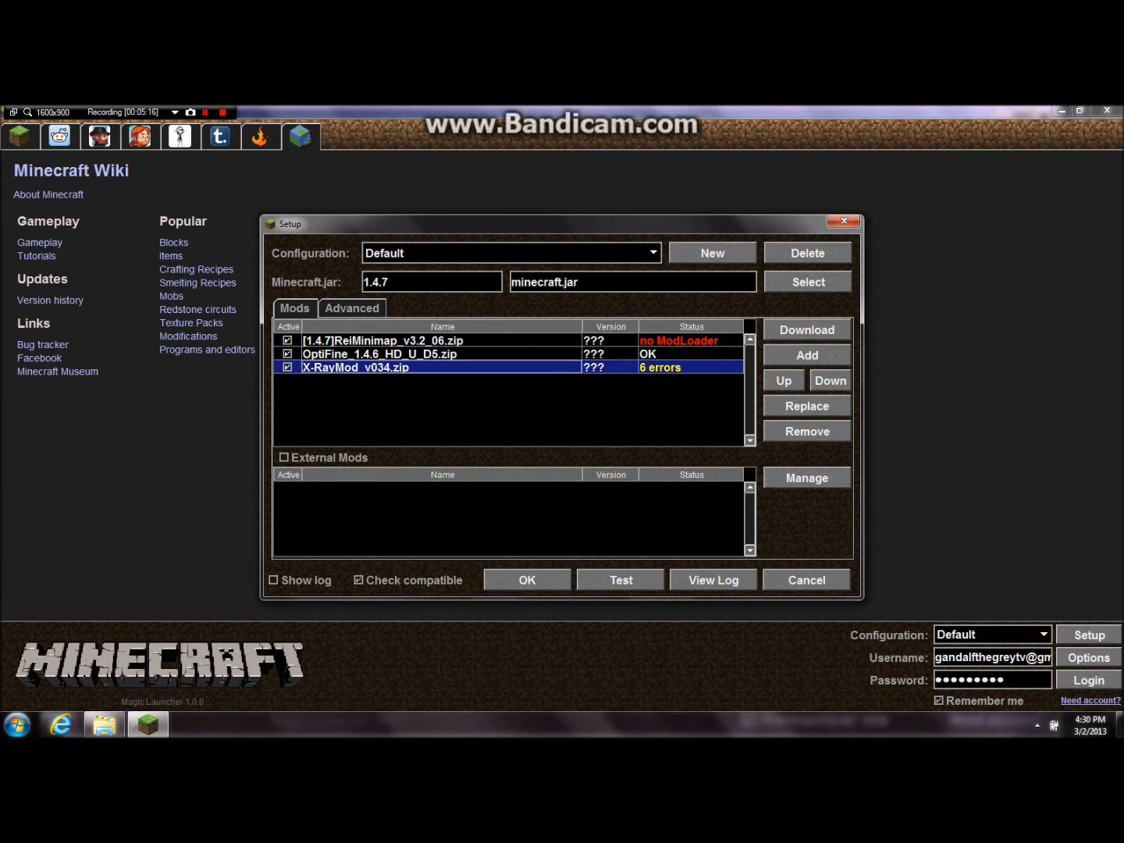
{"action": "key", "text": "Down"}
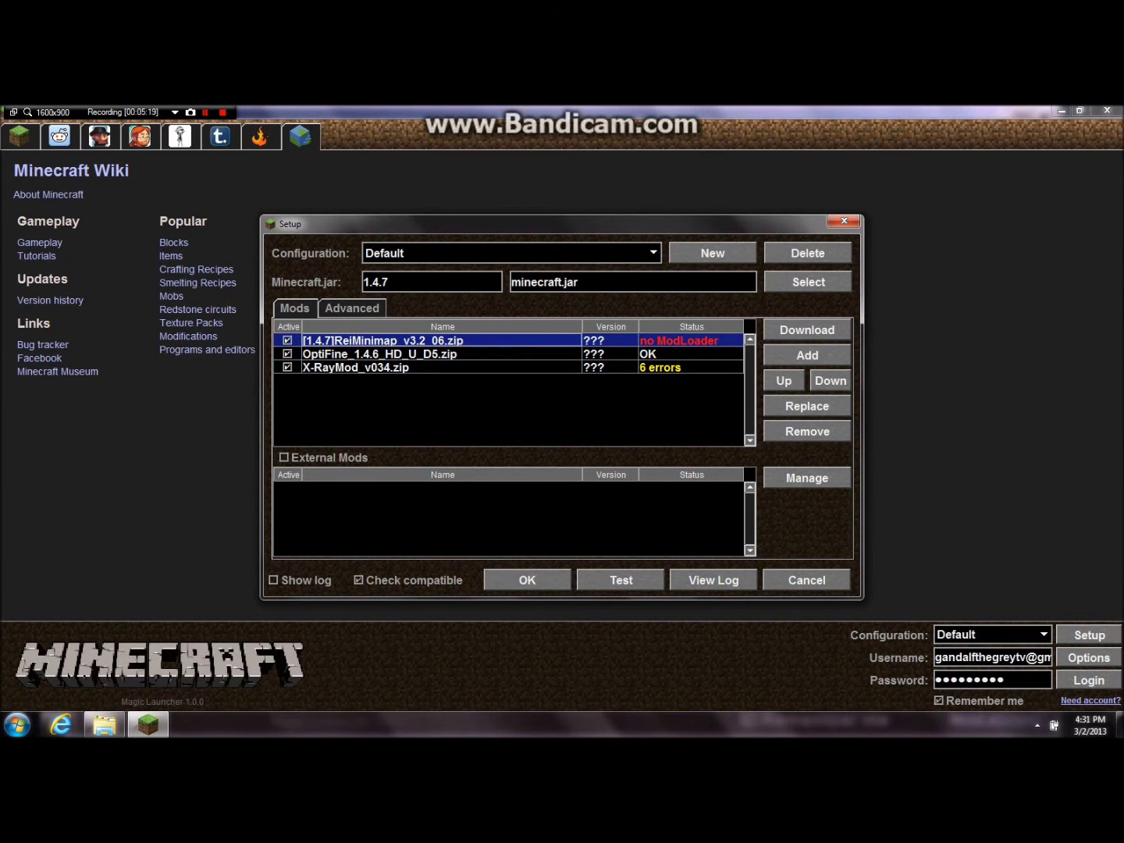
Deactivate the OptiFine and X-Ray mods in turn to compare their statuses, and reactivate both
{"action": "key", "text": "Down"}
{"action": "key", "text": "space"}
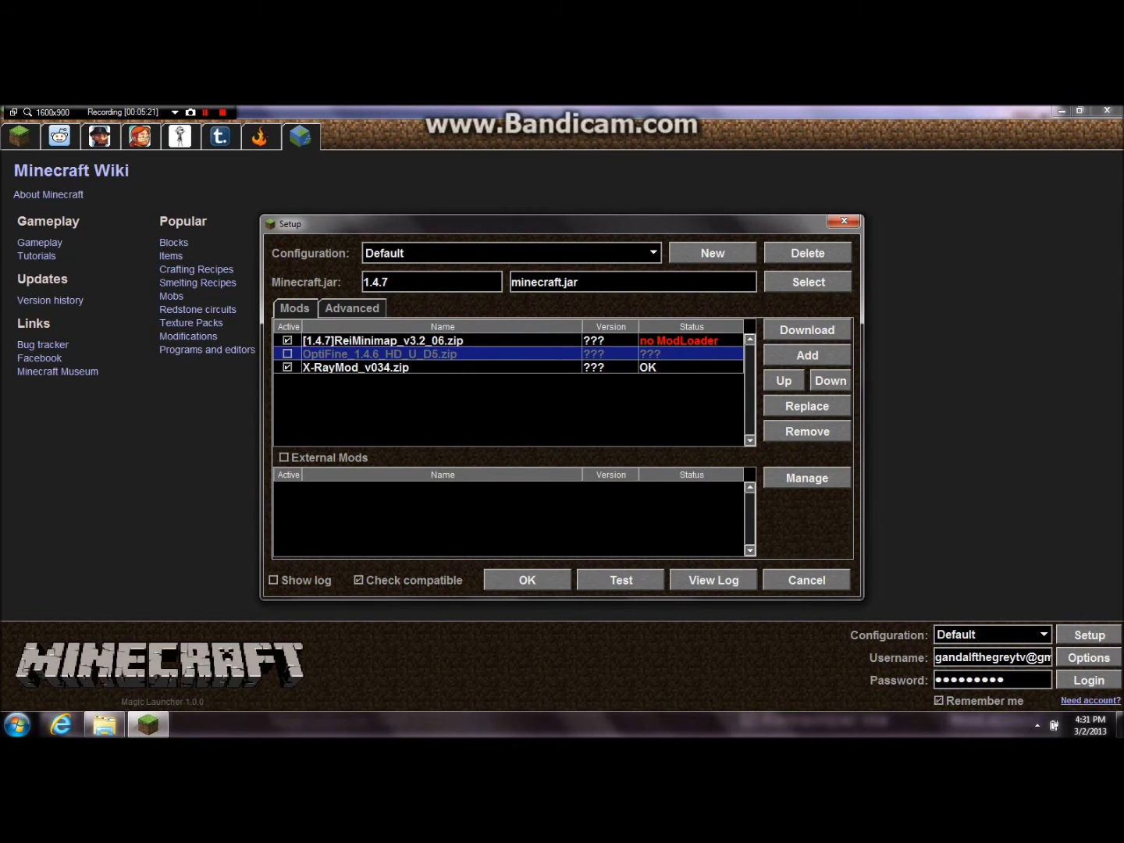
{"action": "key", "text": "Down"}
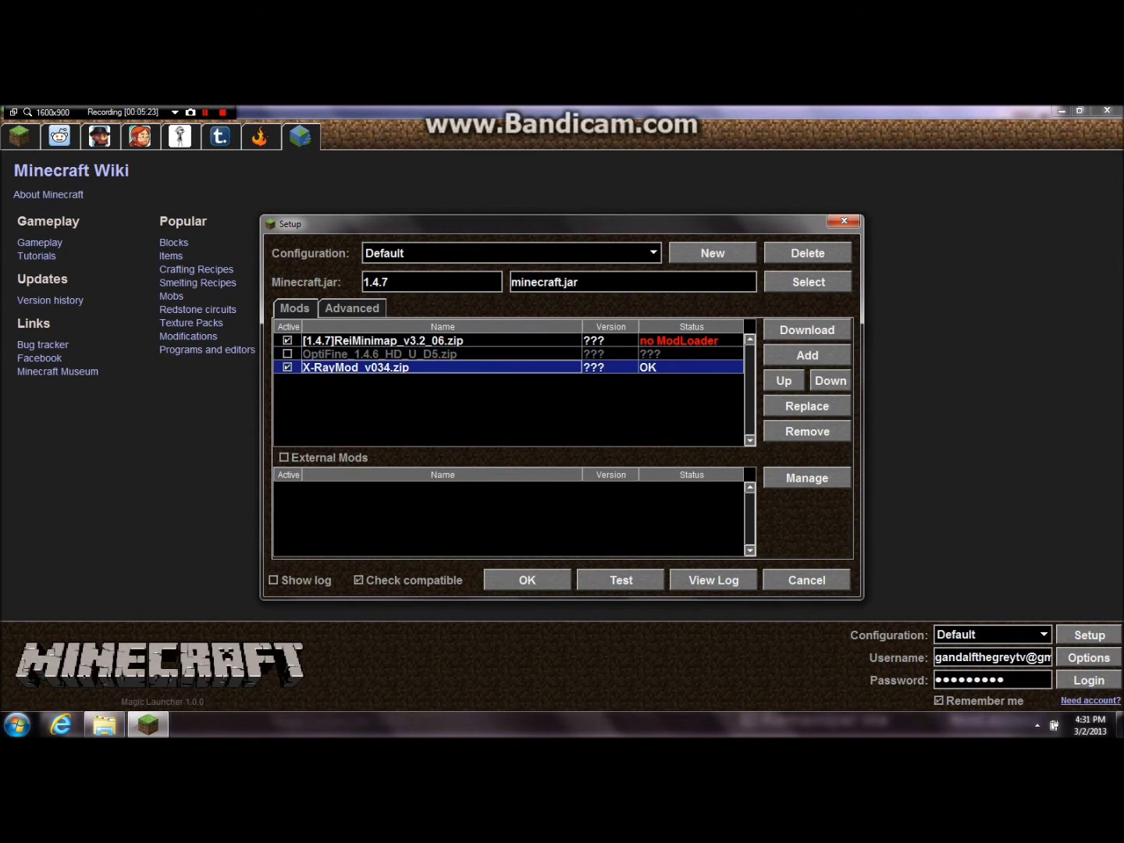
{"action": "key", "text": "space"}
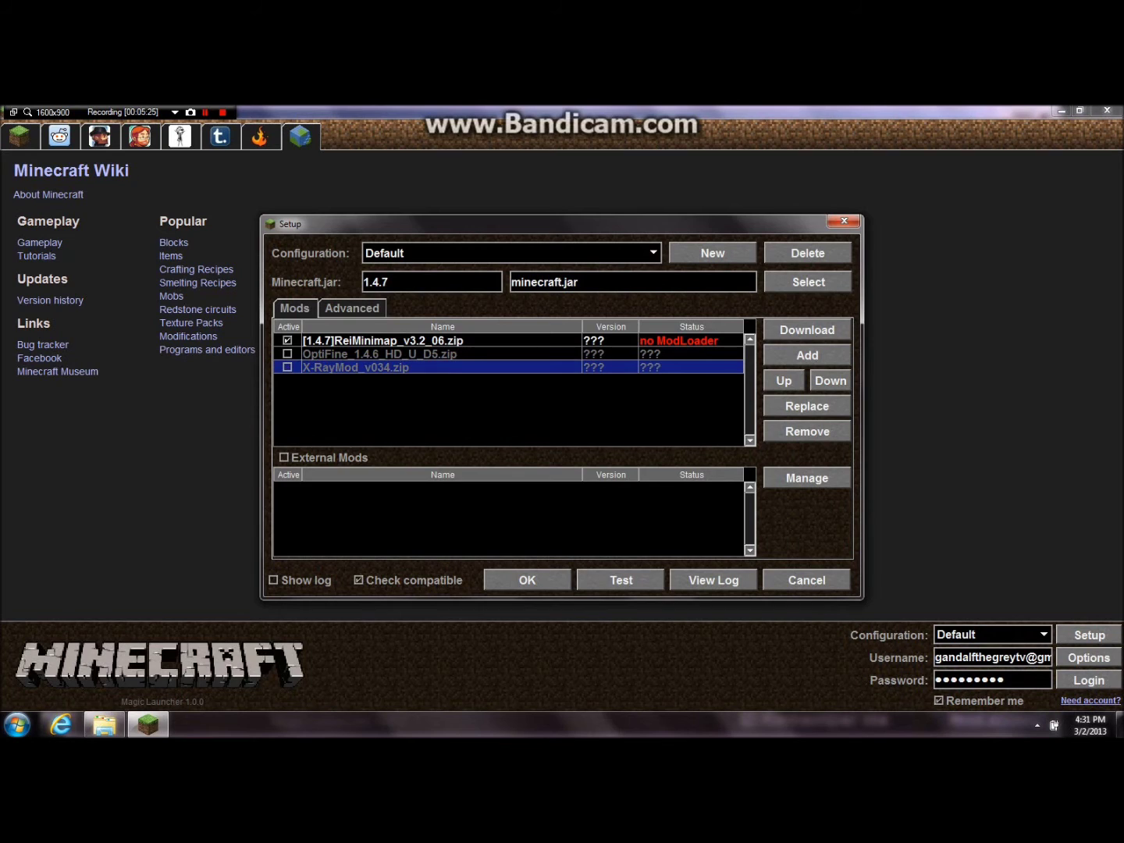
{"action": "key", "text": "space"}
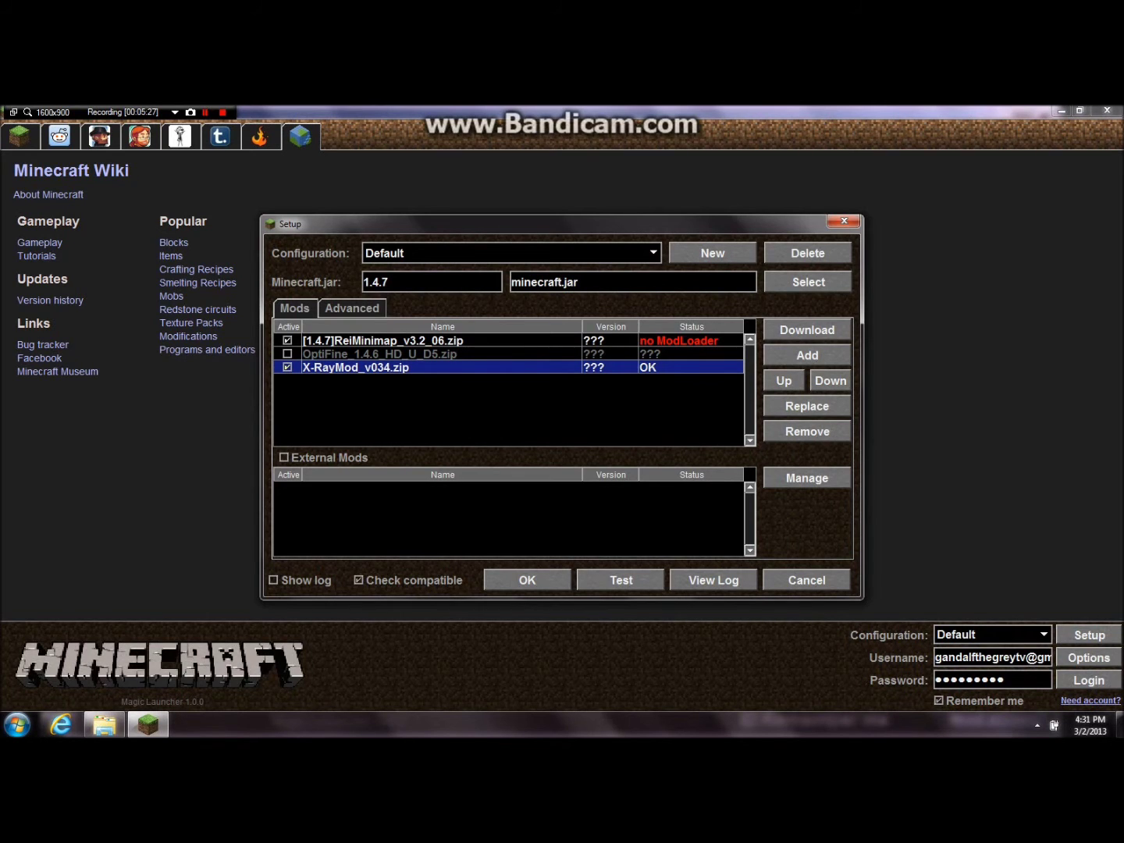
{"action": "key", "text": "Up"}
{"action": "key", "text": "space"}
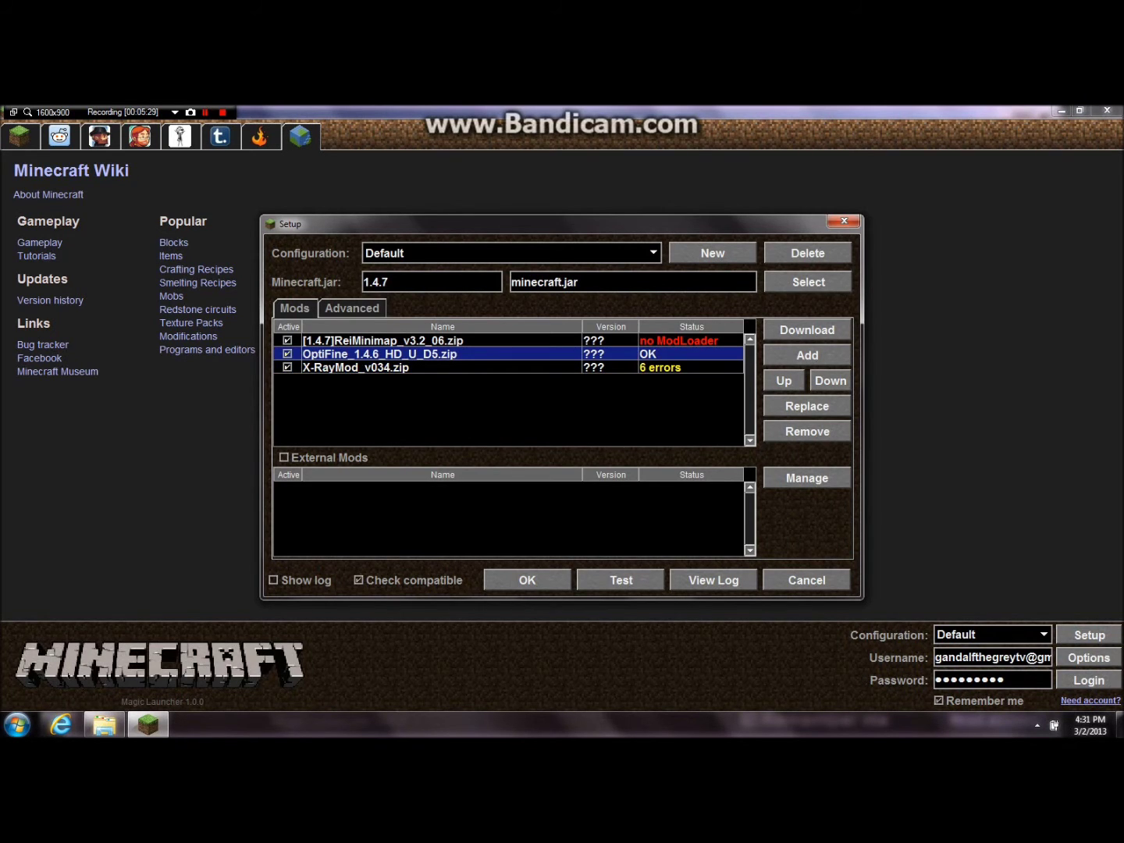
Deactivate OptiFine_1.4.6_HD_U_D5.zip and X-RayMod_v034.zip, leaving only [1.4.7]ReiMinimap_v3.2_06.zip active and selected
{"action": "key", "text": "space"}
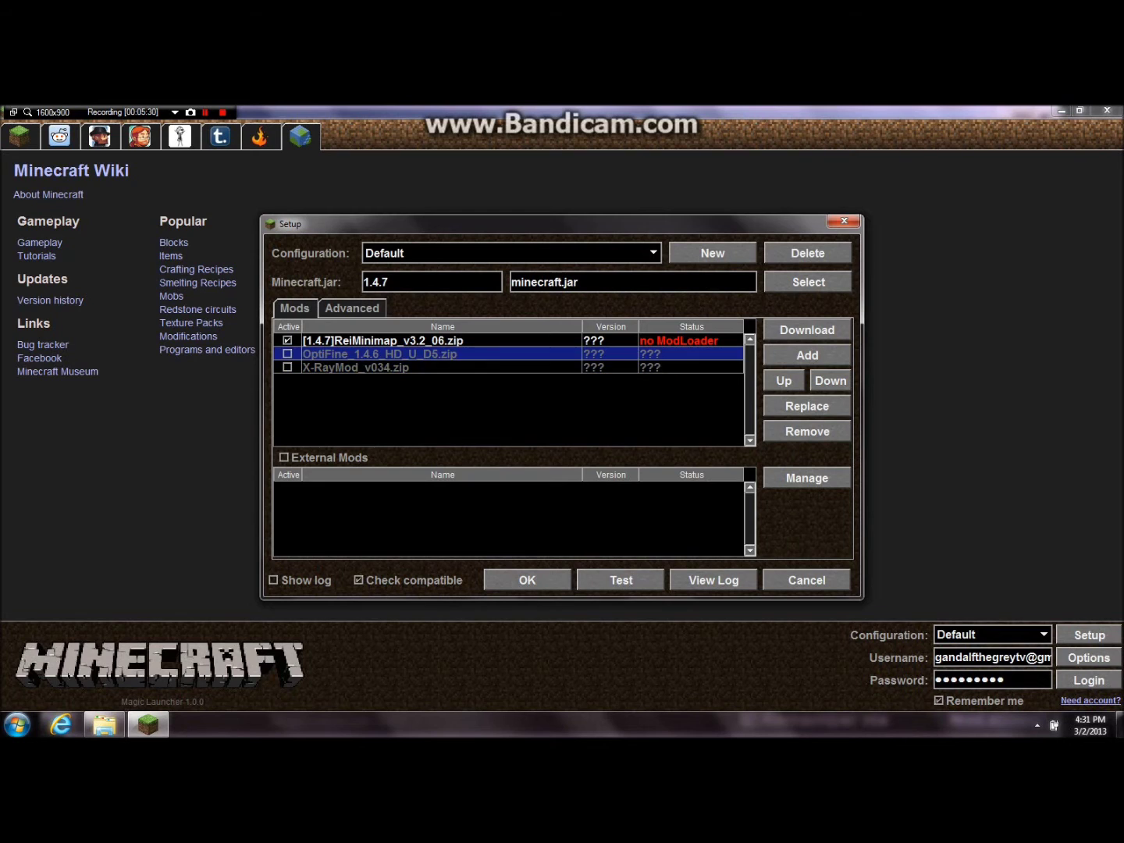
{"action": "key", "text": "Up"}
{"action": "key", "text": "Down"}
{"action": "key", "text": "Down"}
{"action": "key", "text": "Up"}
{"action": "key", "text": "Up"}
{"action": "key", "text": "Down"}
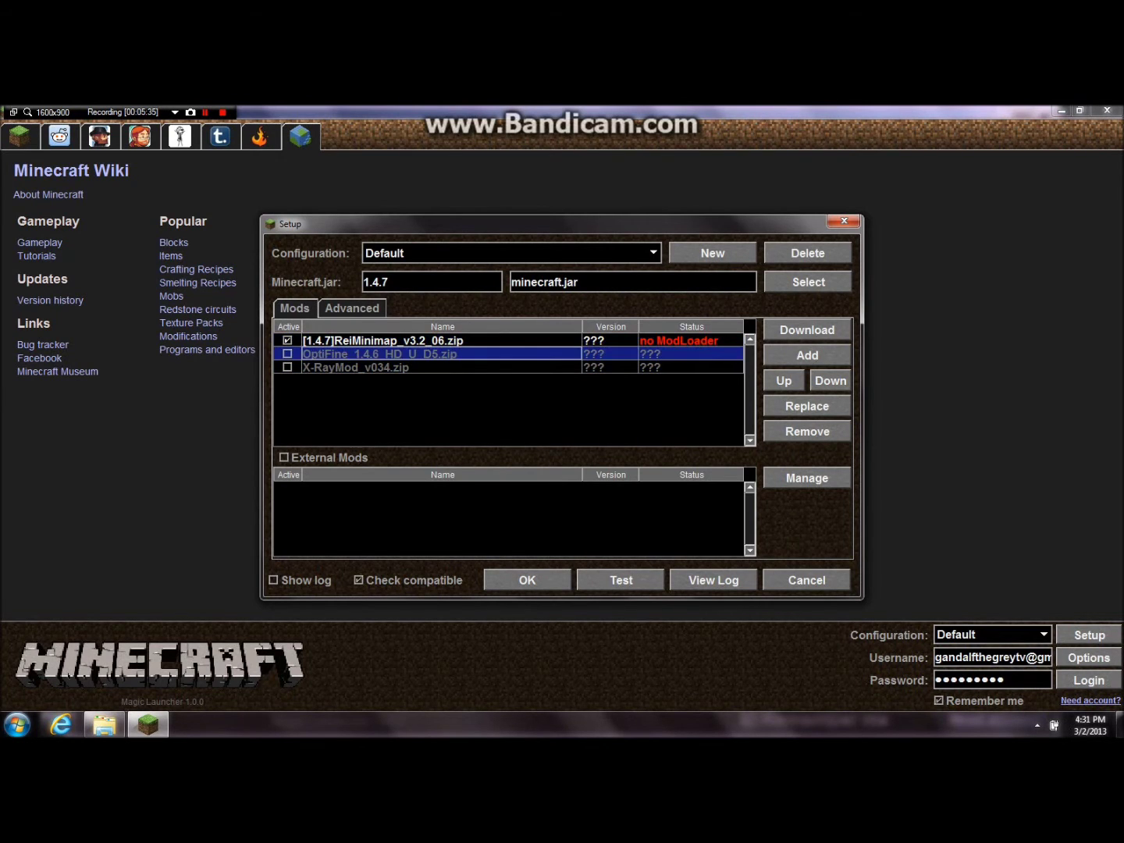
{"action": "key", "text": "Up"}
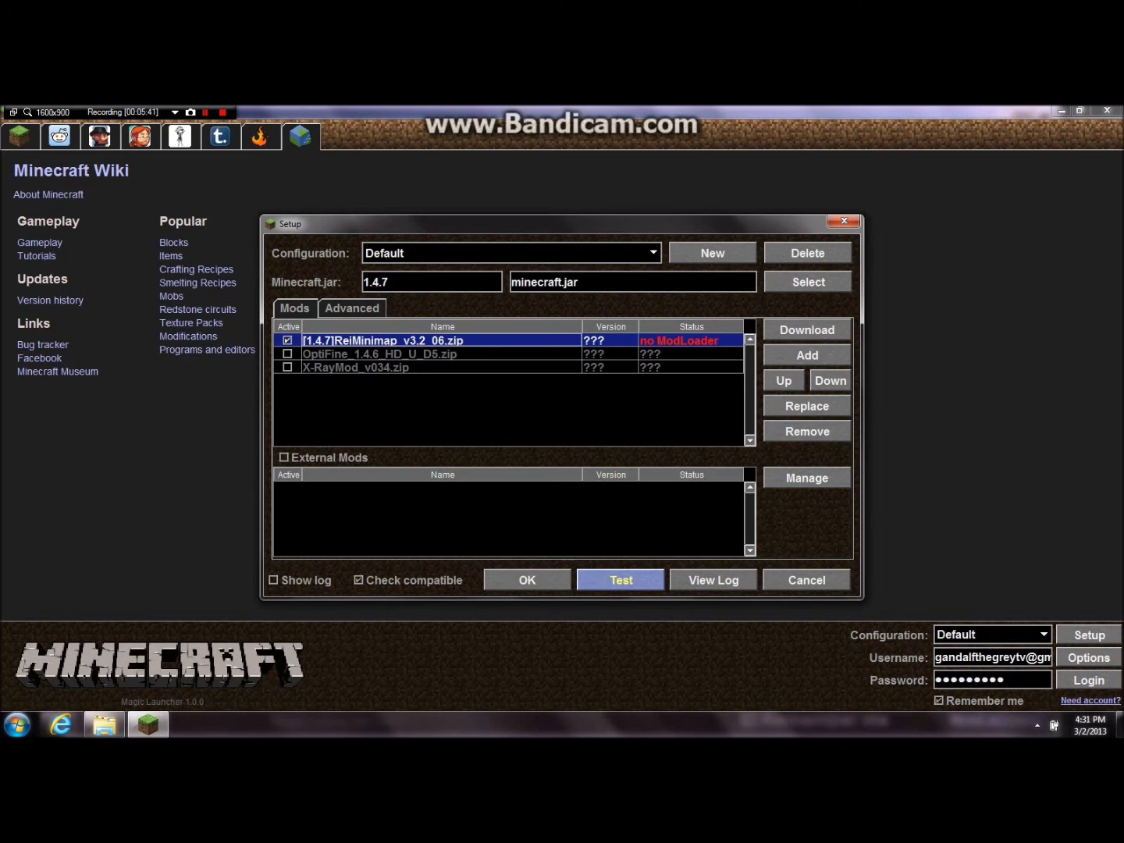
Test-launch Minecraft with only the ReiMinimap mod active and load the single-player world Creative
{"action": "left_click", "coordinate": [621, 579]}
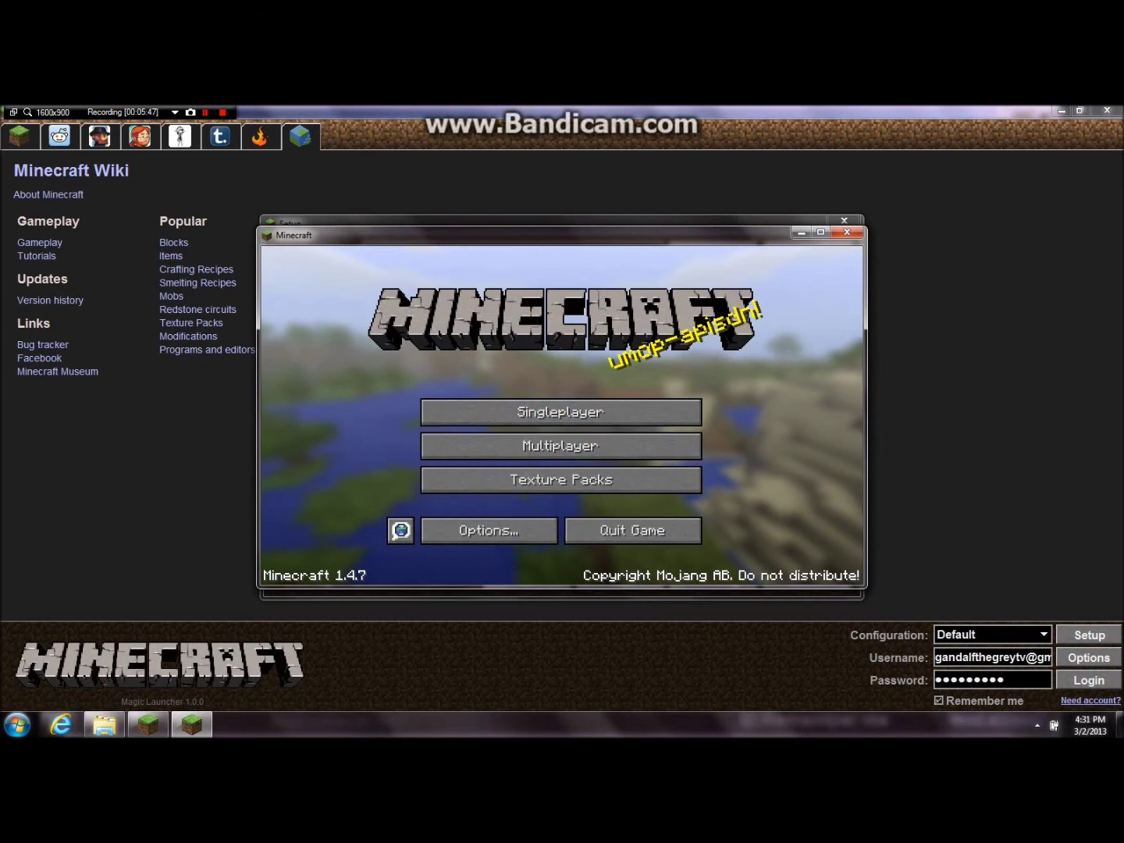
{"action": "left_click", "coordinate": [560, 412]}
{"action": "left_click", "coordinate": [562, 319]}
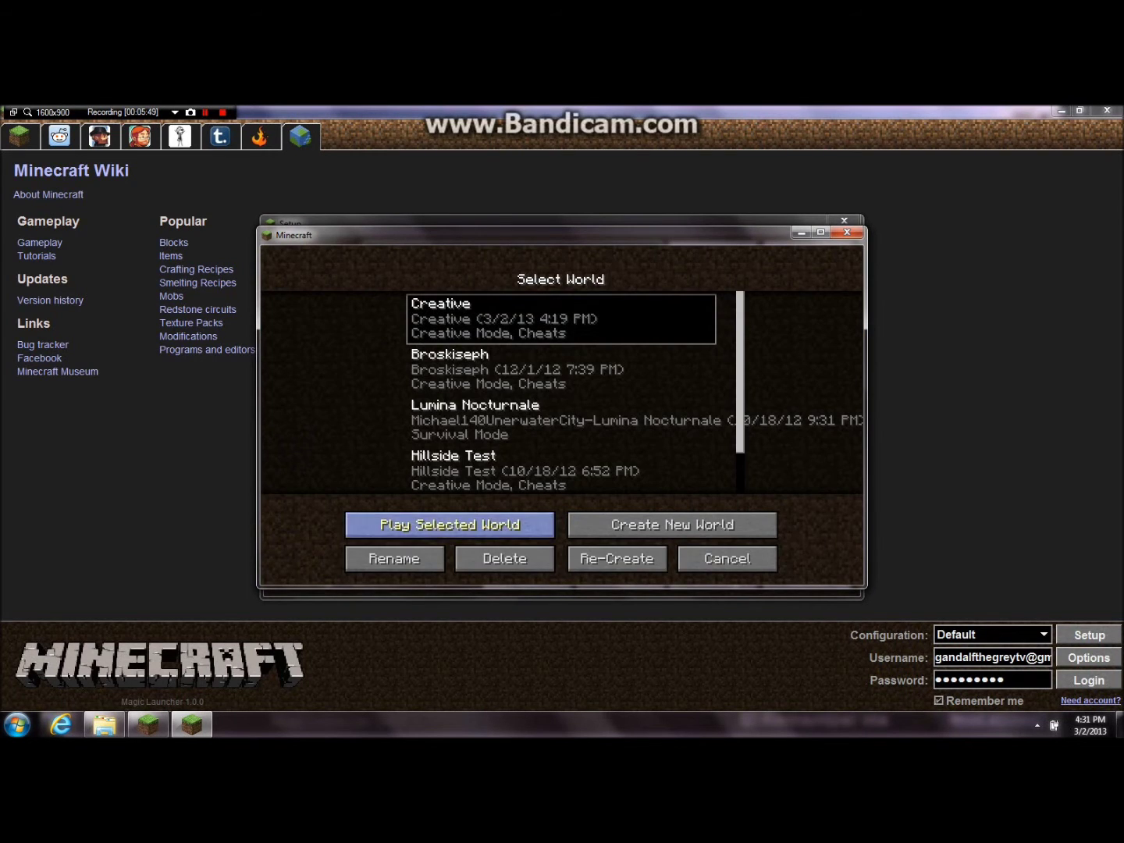
{"action": "left_click", "coordinate": [450, 522]}
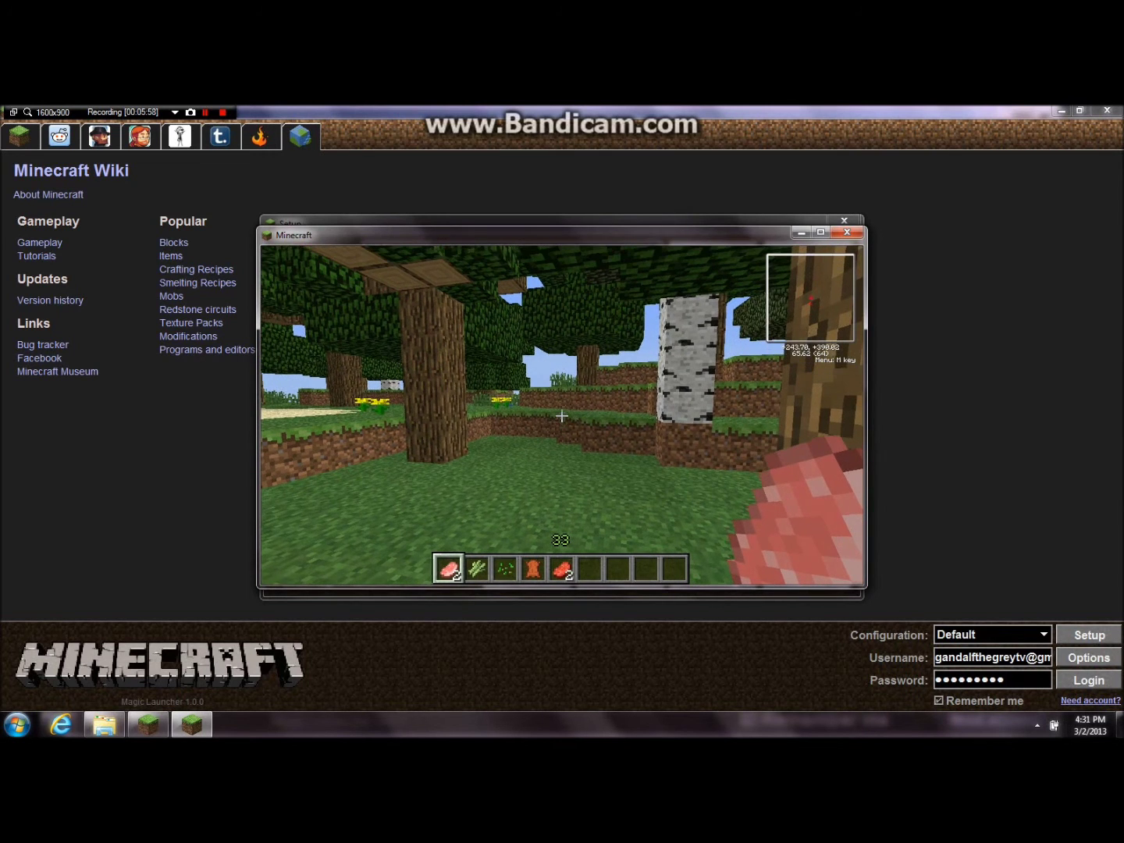
Walk through the Creative world and look around to examine how the minimap follows the player
{"action": "key", "text": "Escape"}
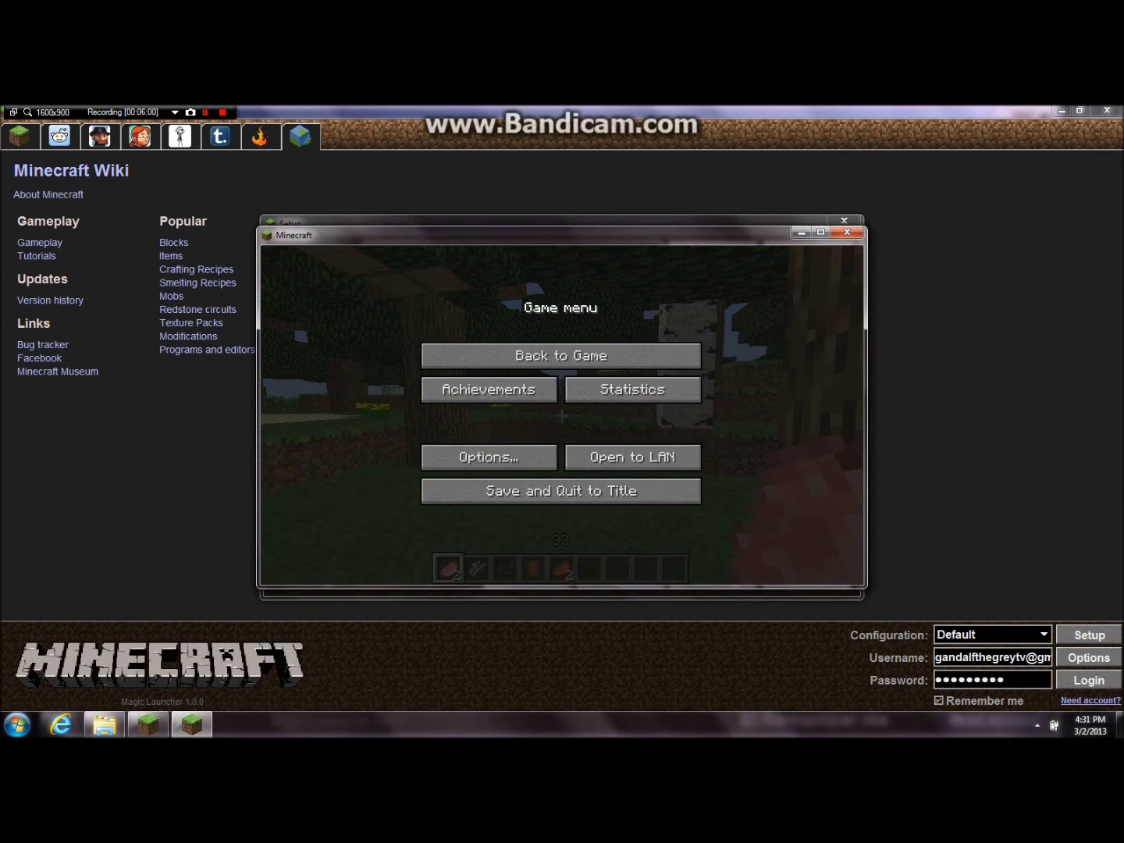
{"action": "key", "text": "Escape"}
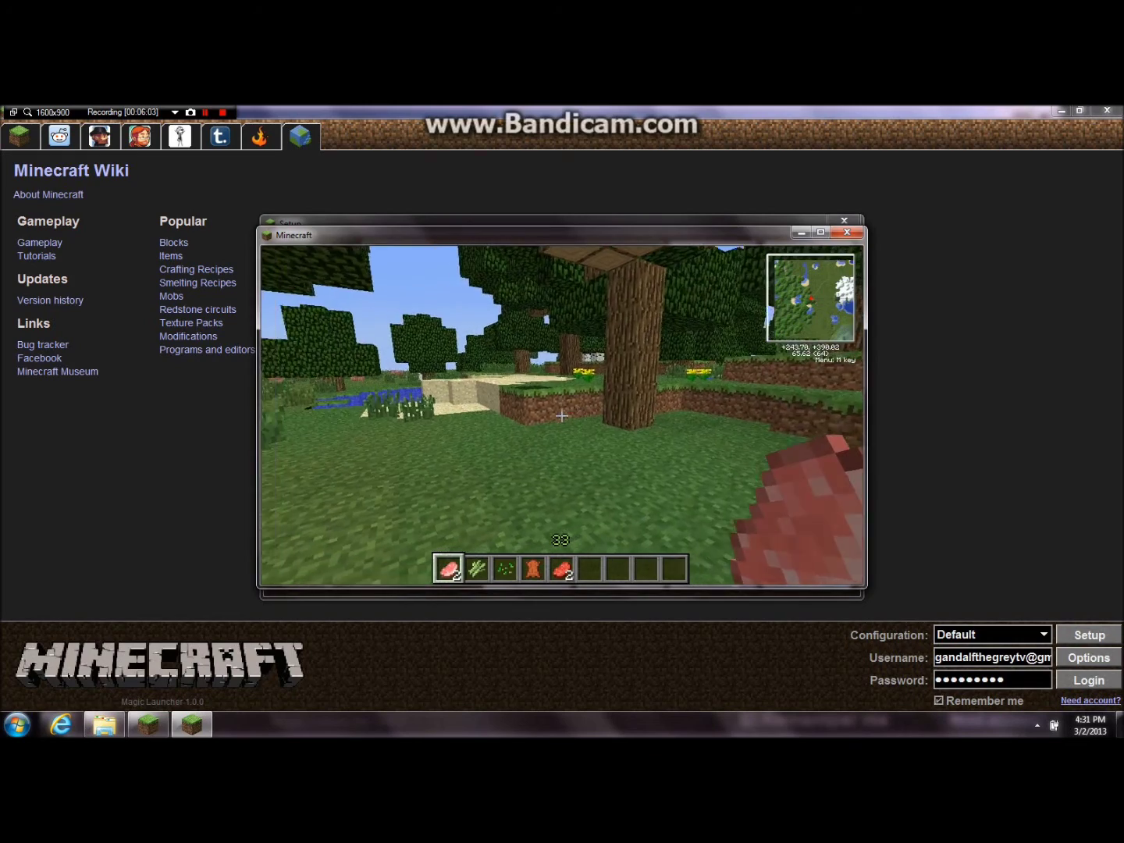
{"action": "key", "text": "w"}
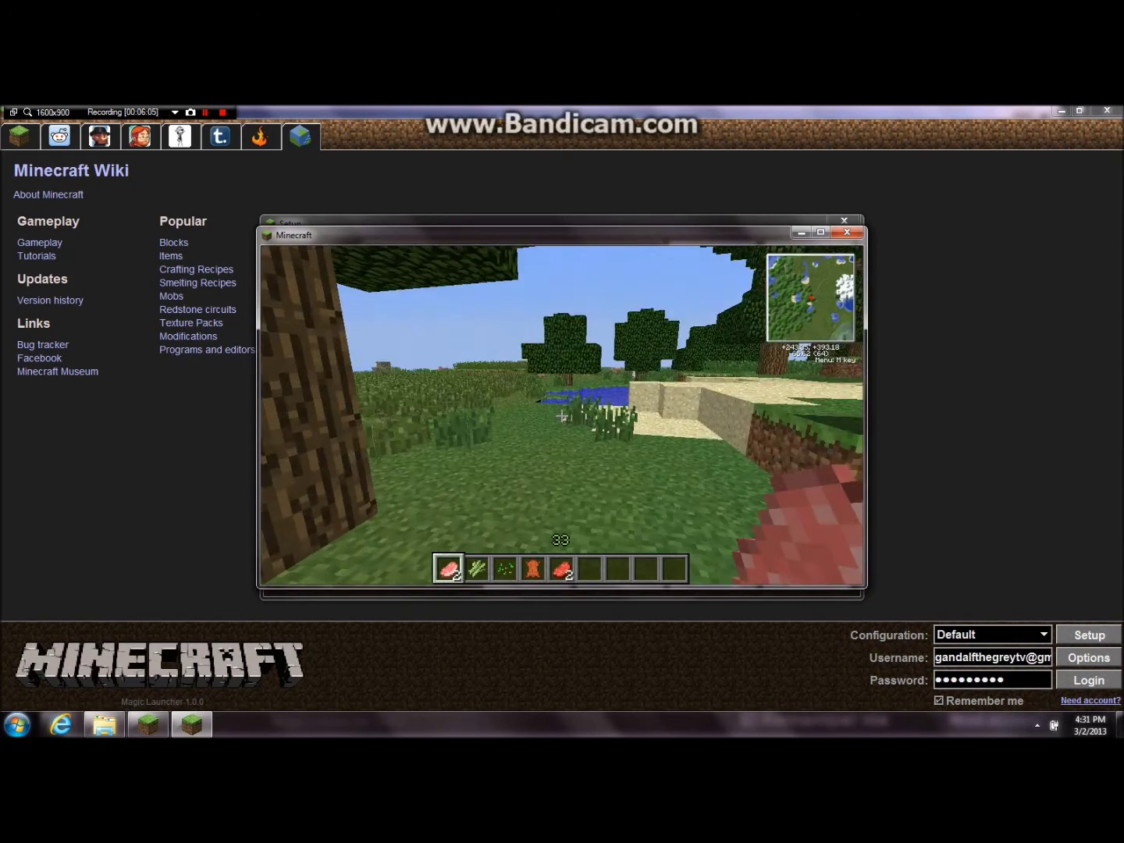
{"action": "key", "text": "w"}
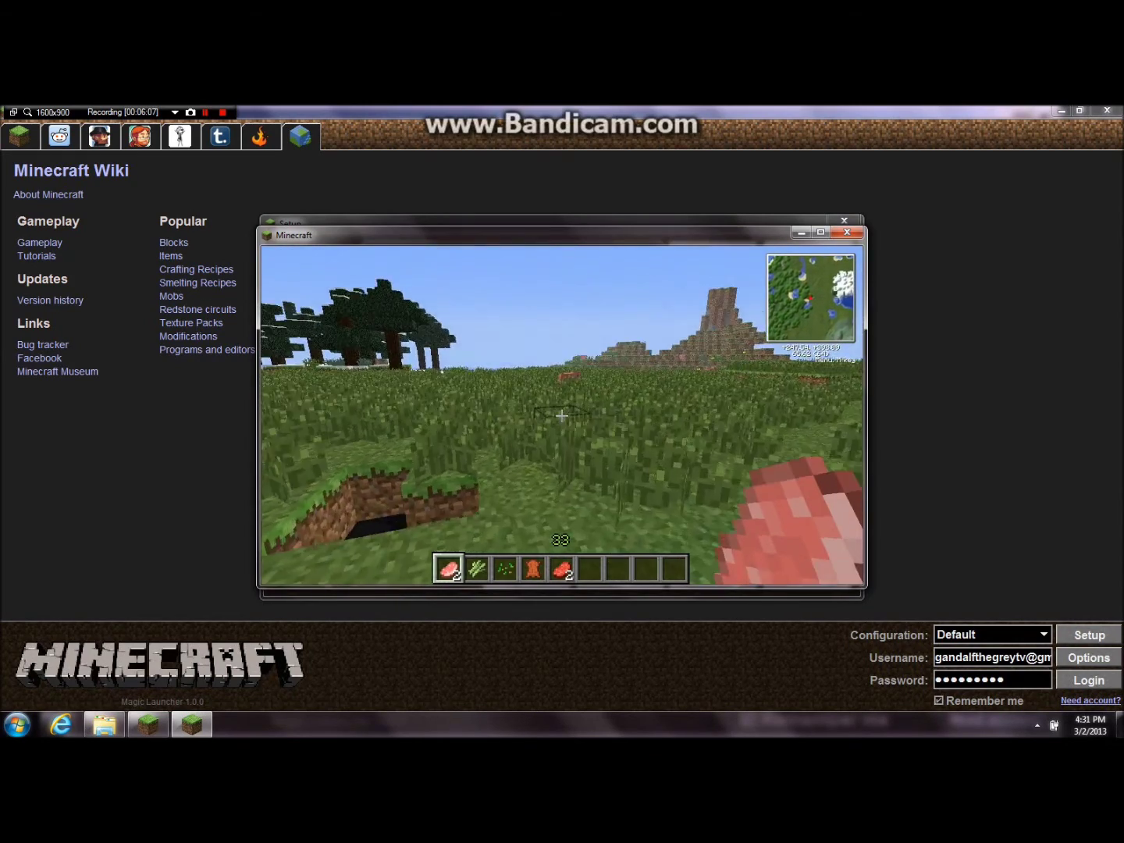
{"action": "key", "text": "w"}
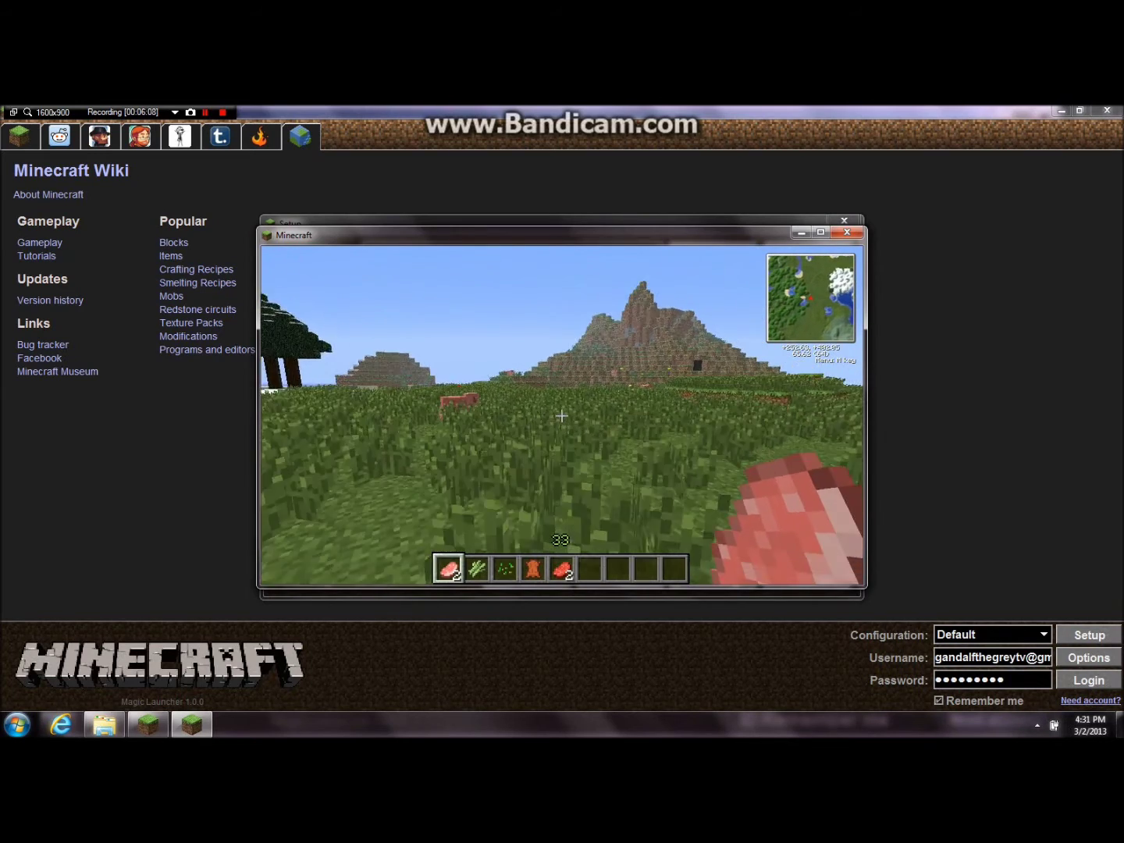
{"action": "key", "text": "Escape"}
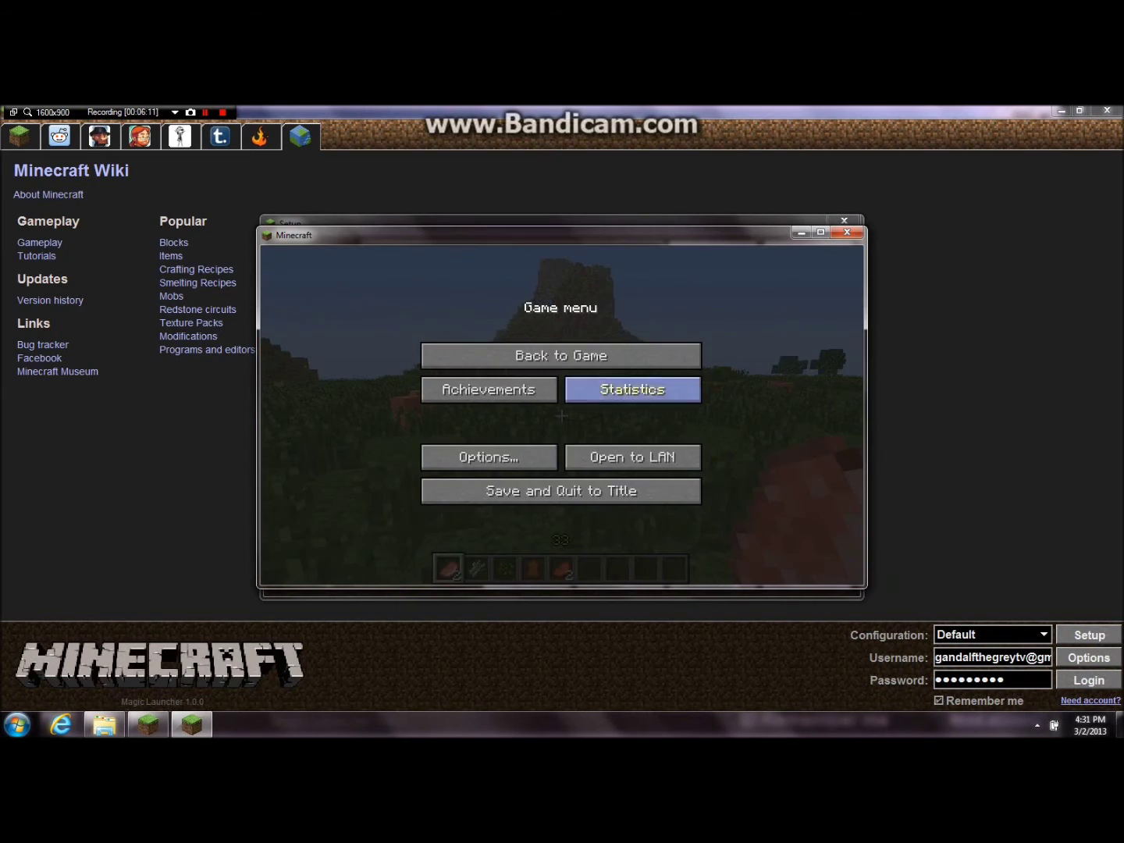
{"action": "left_click", "coordinate": [559, 354]}
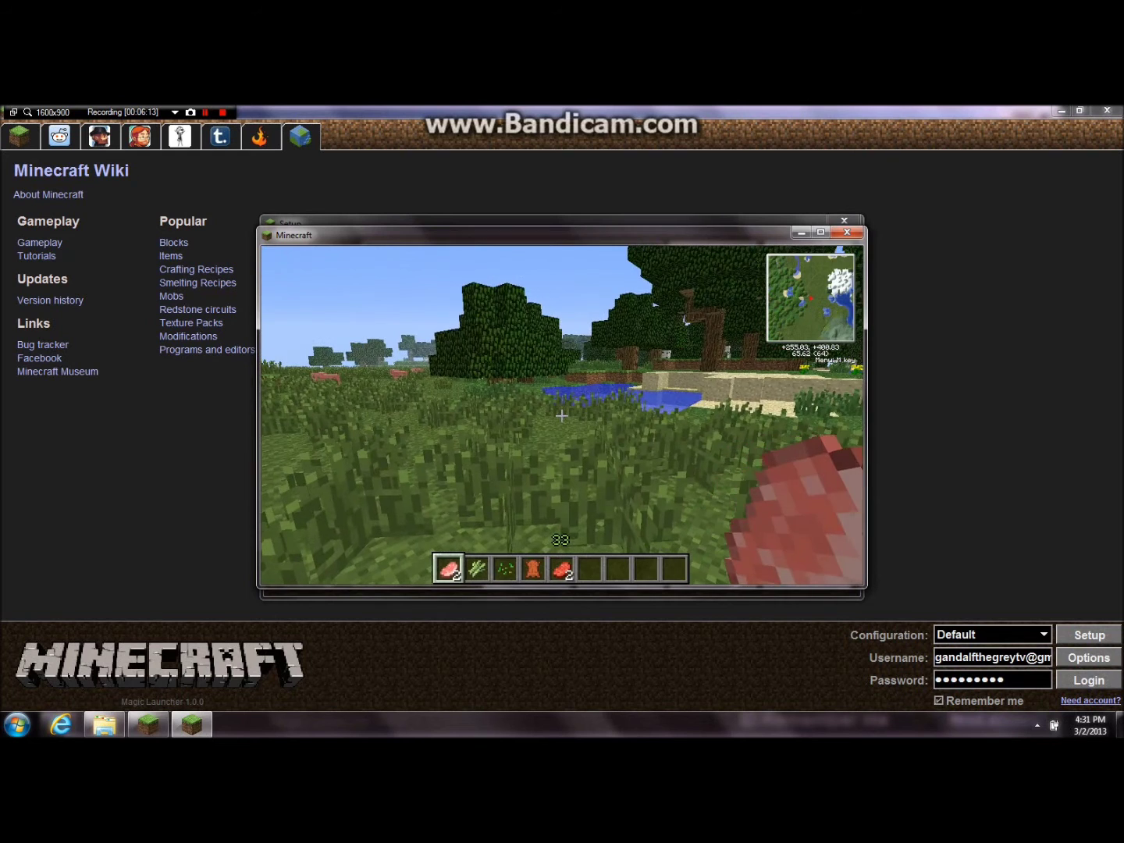
Save the Creative world and quit the Minecraft test game to return to the launcher setup
{"action": "key", "text": "Escape"}
{"action": "left_click", "coordinate": [560, 490]}
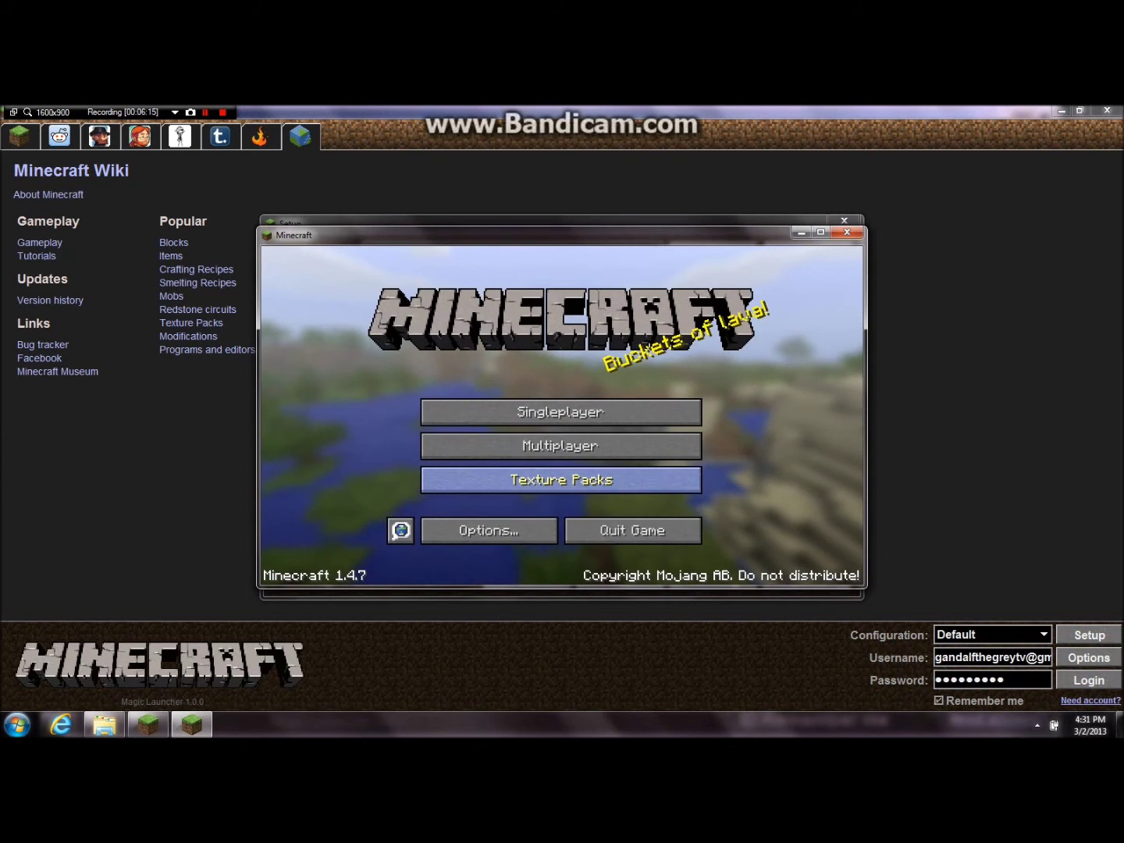
{"action": "left_click", "coordinate": [630, 530]}
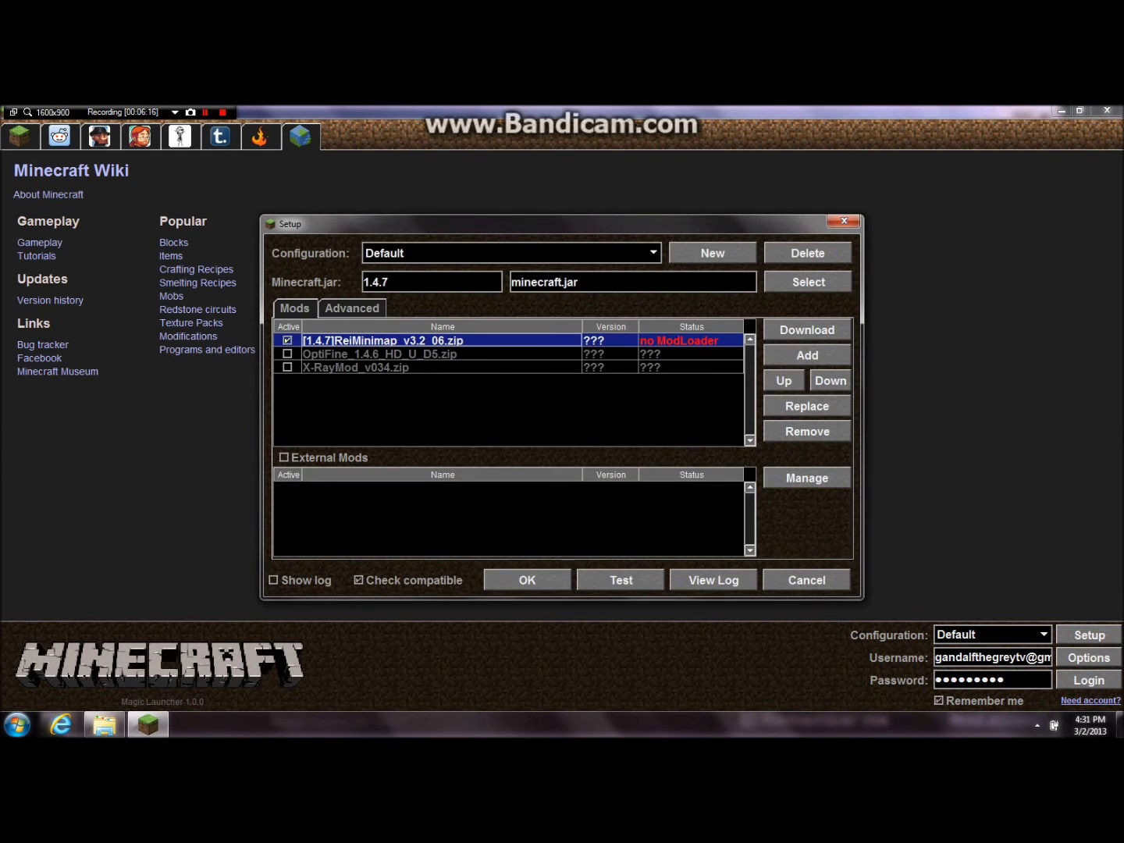
Deactivate [1.4.7]ReiMinimap_v3.2_06.zip and make X-RayMod_v034.zip the only active mod, keeping OptiFine switched off
{"action": "left_click", "coordinate": [437, 354]}
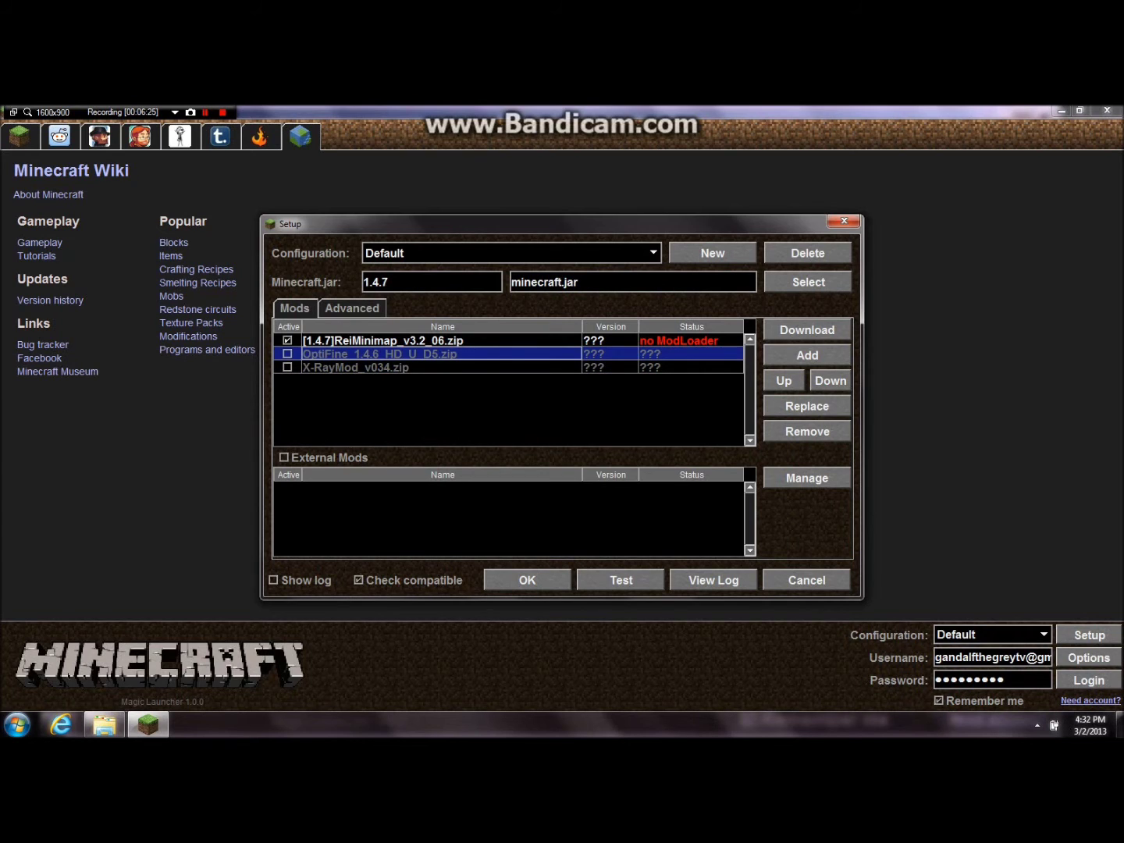
{"action": "left_click", "coordinate": [287, 340]}
{"action": "left_click", "coordinate": [288, 353]}
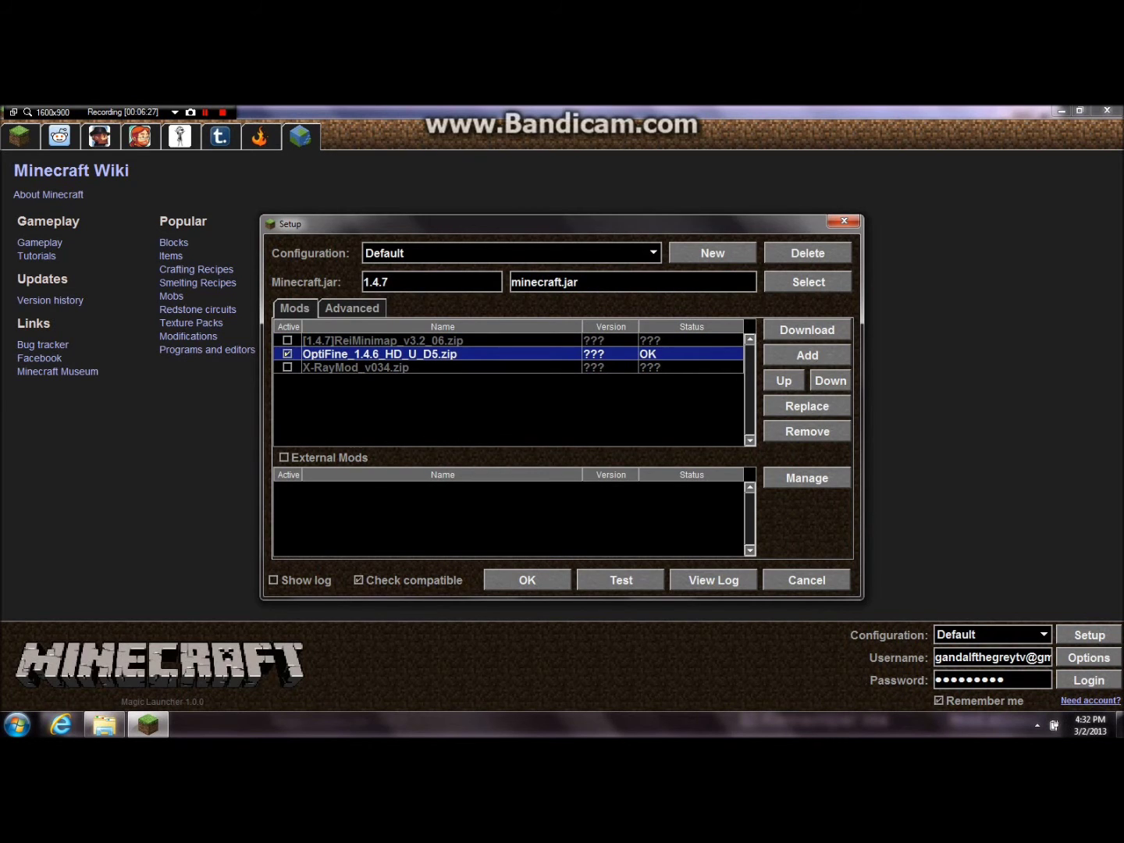
{"action": "left_click", "coordinate": [287, 366]}
{"action": "left_click", "coordinate": [287, 367]}
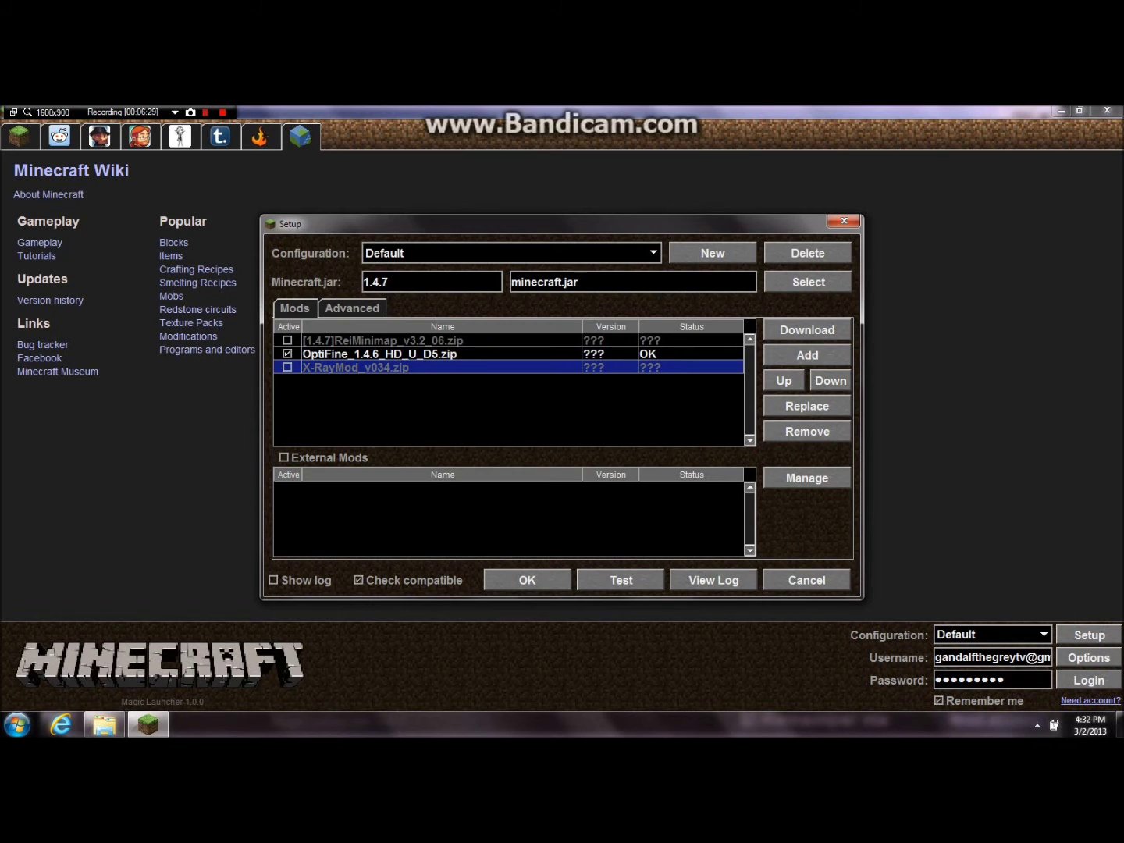
{"action": "left_click", "coordinate": [287, 367]}
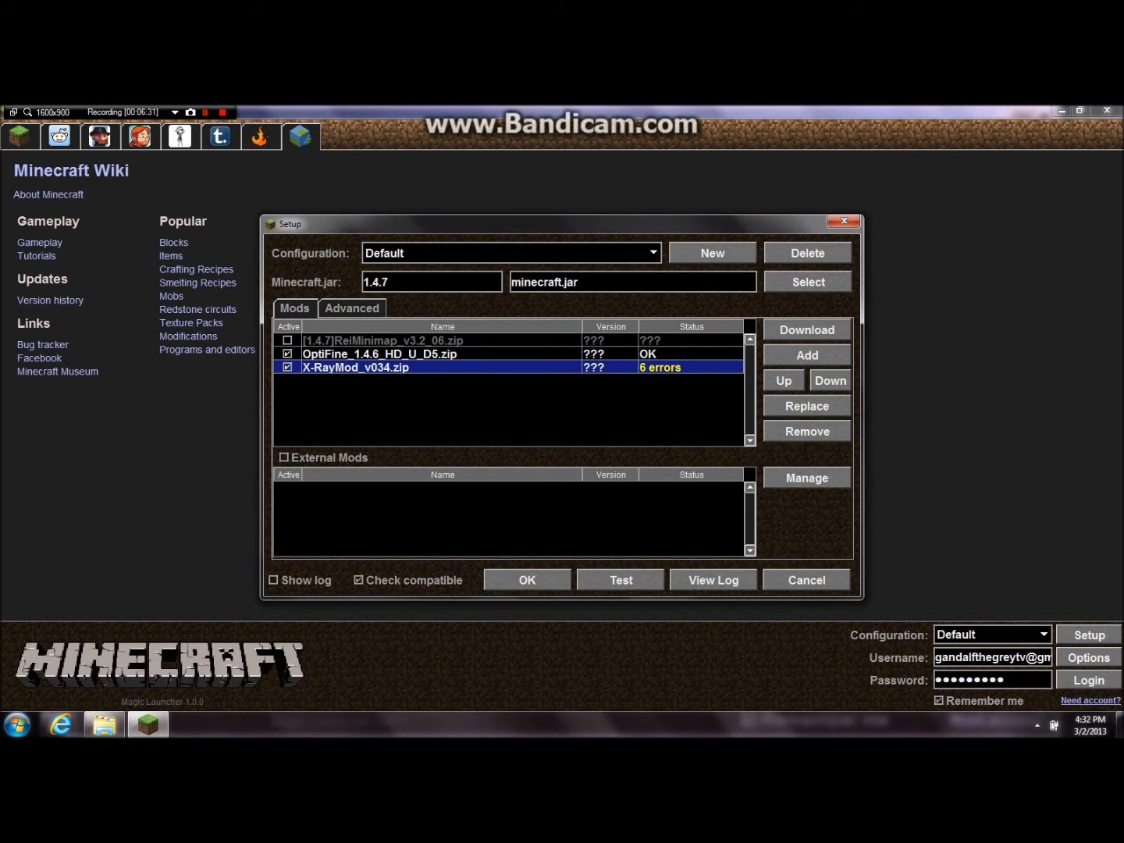
{"action": "left_click", "coordinate": [287, 353]}
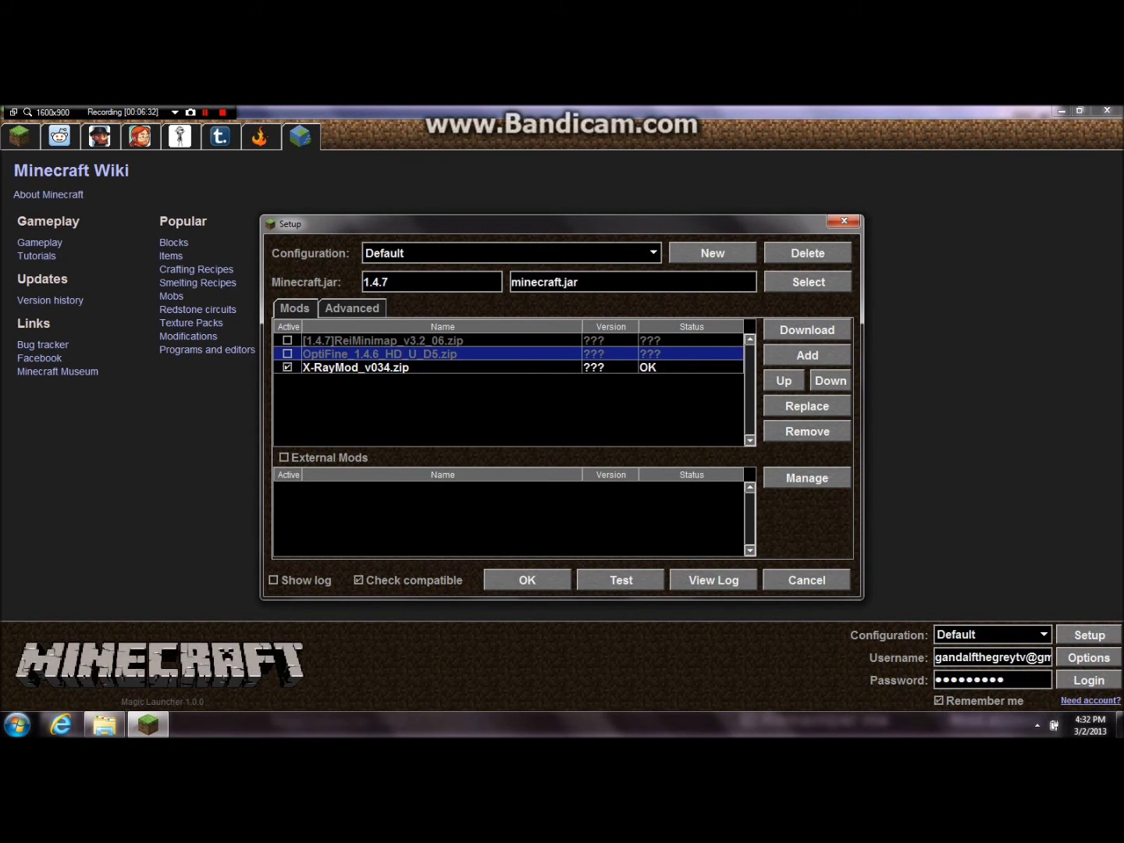
{"action": "left_click", "coordinate": [288, 341]}
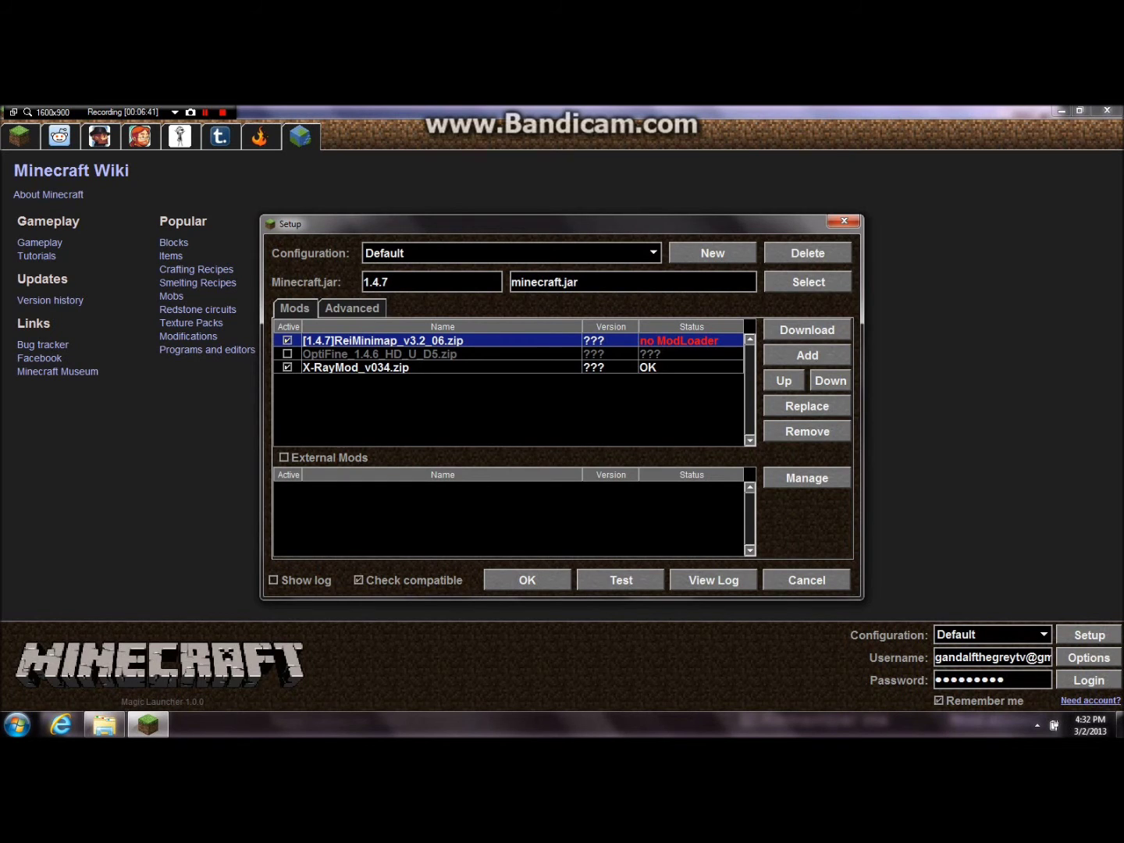
{"action": "key", "text": "space"}
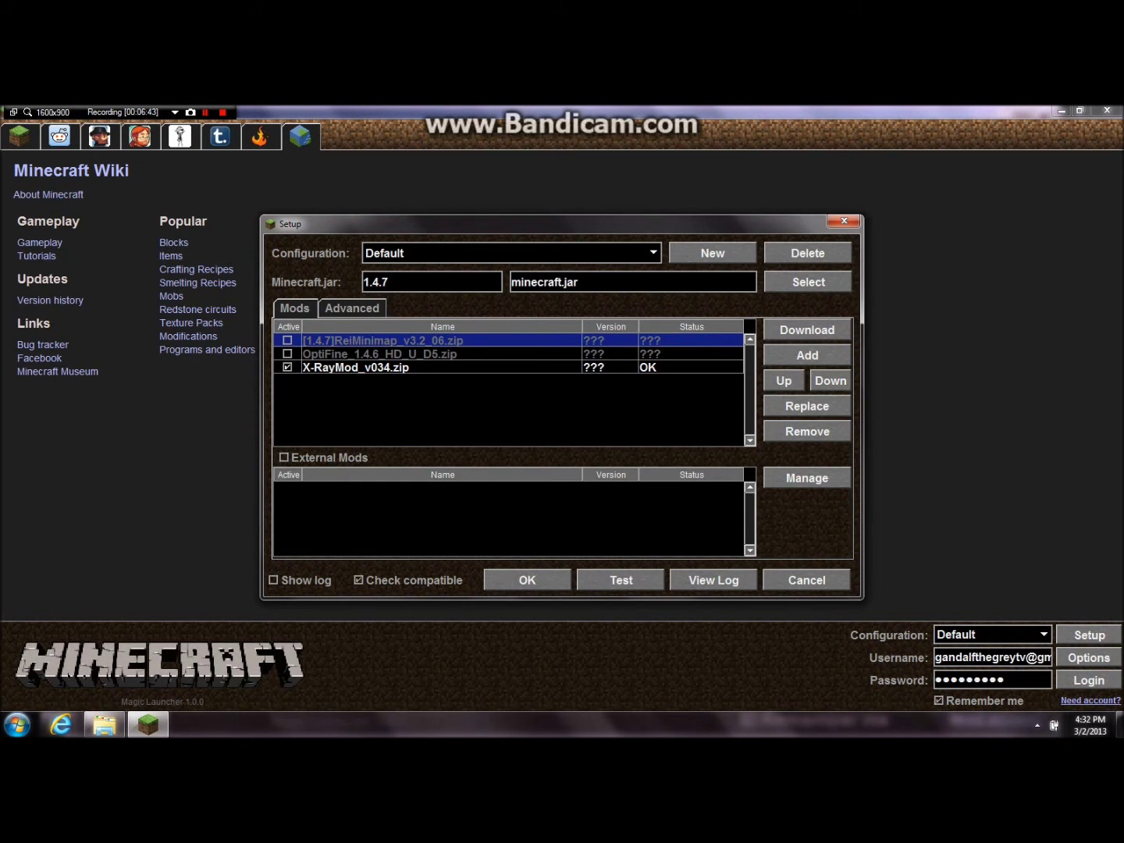
Test-launch Minecraft with only the X-Ray mod active and load the single-player world Creative
{"action": "left_click", "coordinate": [620, 580]}
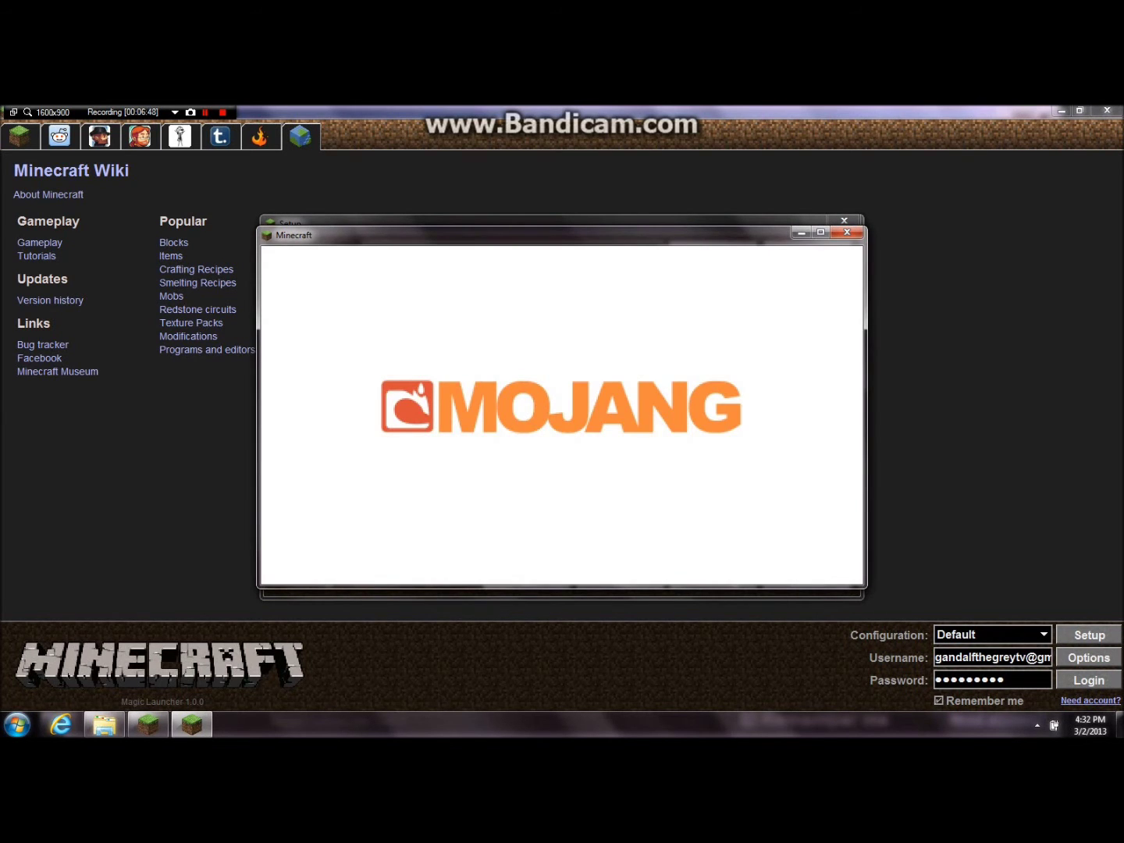
{"action": "left_click", "coordinate": [560, 411]}
{"action": "left_click", "coordinate": [564, 317]}
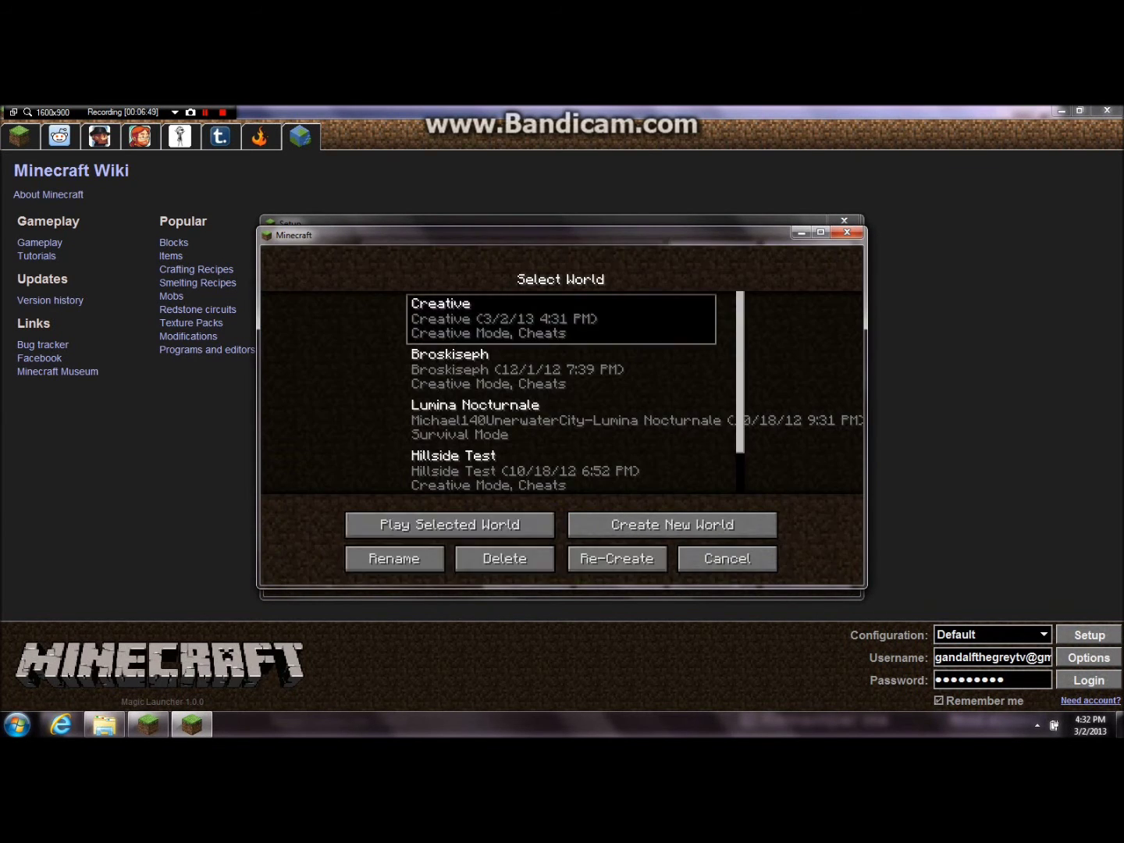
{"action": "left_click", "coordinate": [452, 522]}
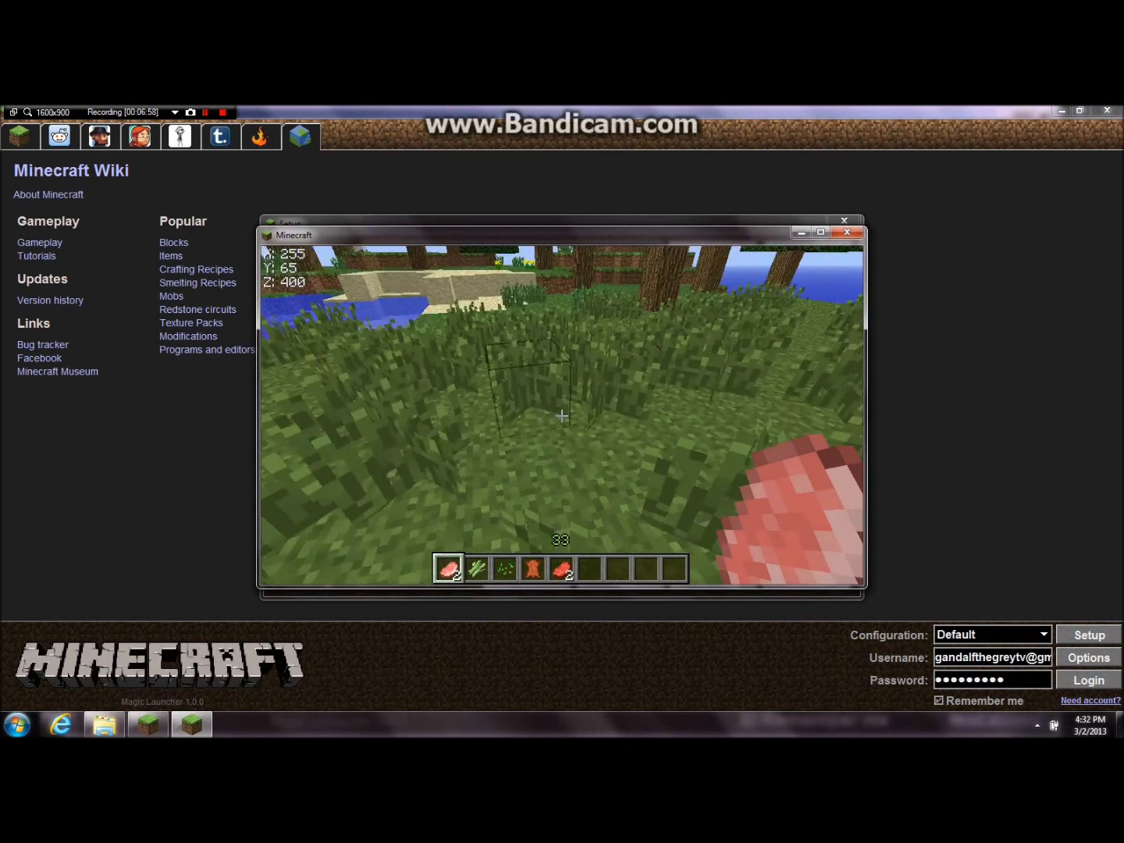
Turn the X-ray view on in the Creative world, look around to examine the exposed terrain, and turn it off
{"action": "mouse_move", "coordinate": [562, 416]}
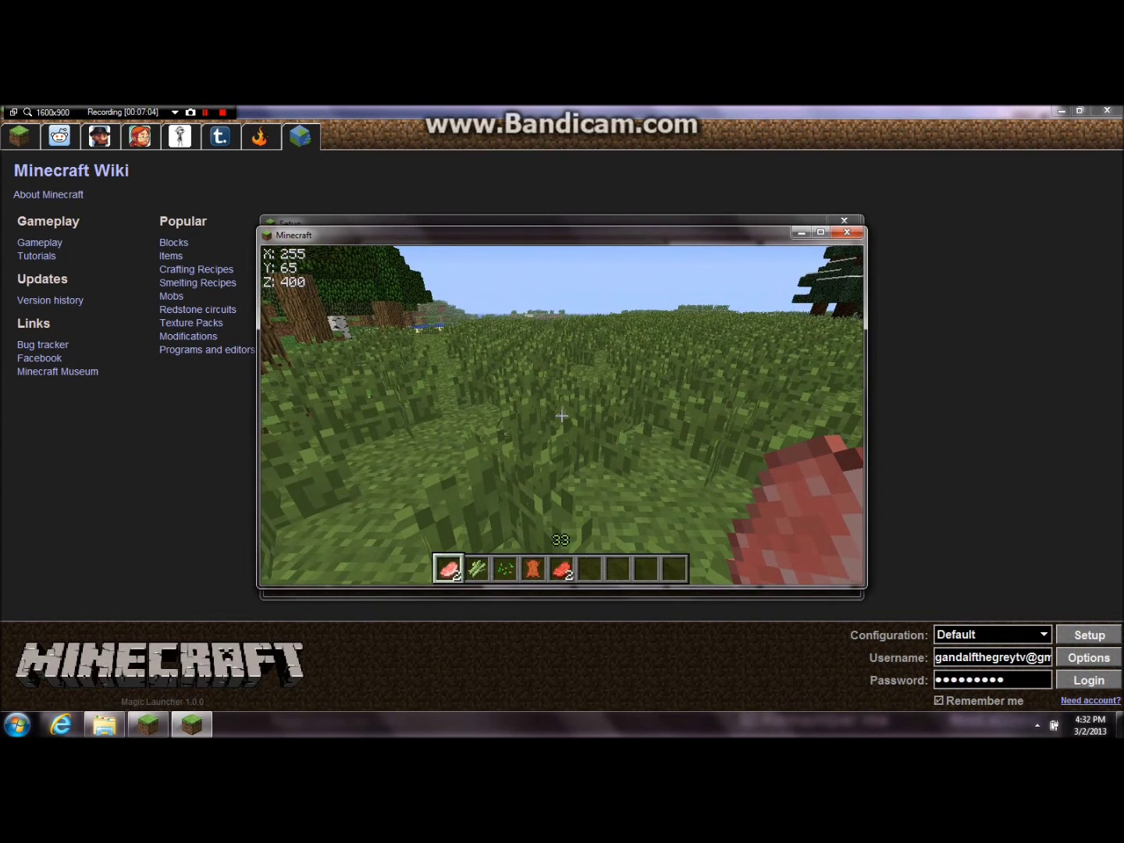
{"action": "key", "text": "x"}
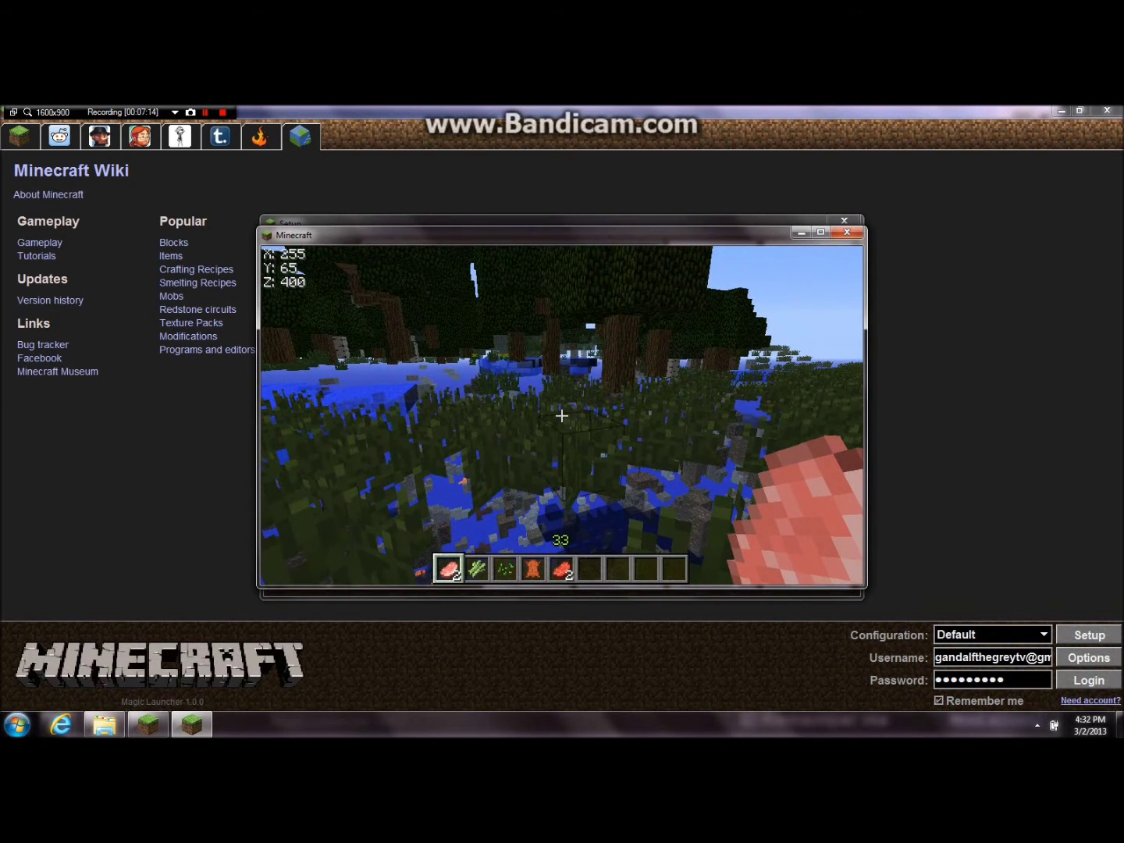
{"action": "key", "text": "x"}
Save the Creative world and quit the X-Ray test game to return to the launcher setup
{"action": "key", "text": "Escape"}
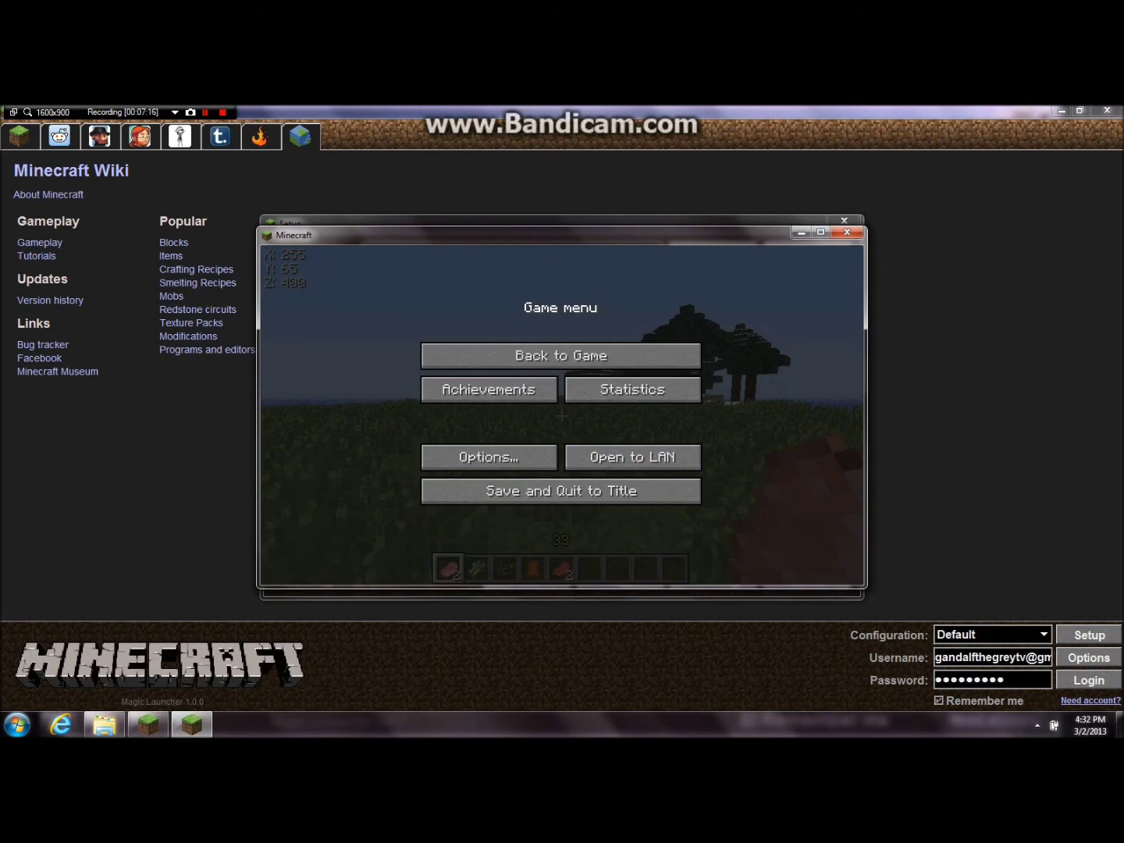
{"action": "left_click", "coordinate": [561, 490]}
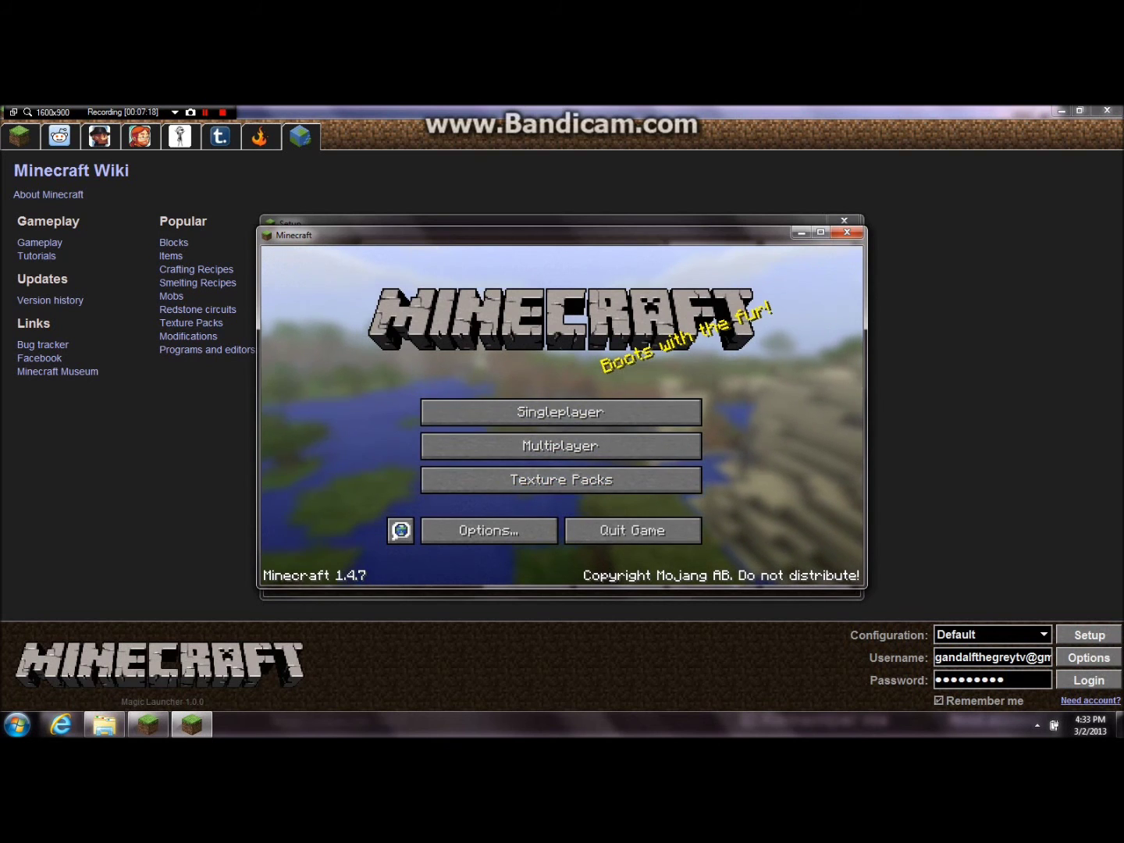
{"action": "left_click", "coordinate": [633, 530]}
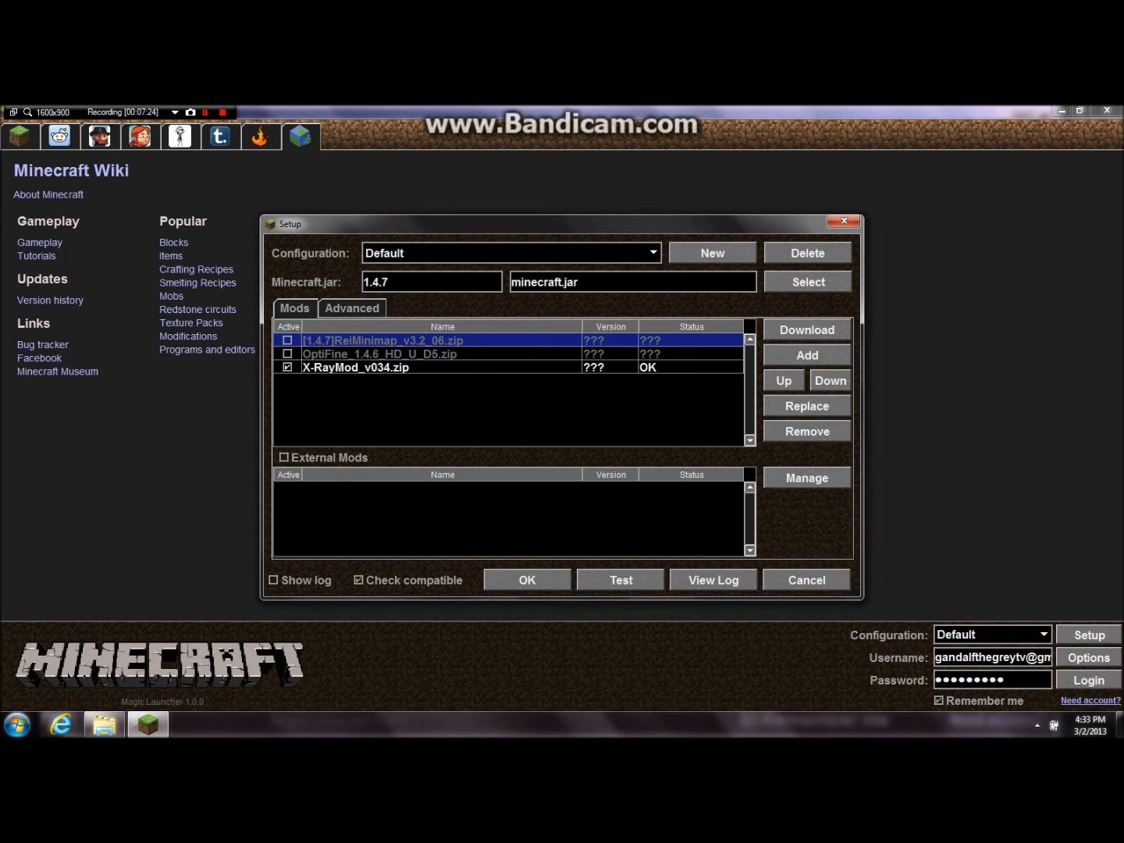
{"action": "left_click", "coordinate": [355, 366]}
{"action": "left_click", "coordinate": [356, 353]}
{"action": "left_click", "coordinate": [355, 341]}
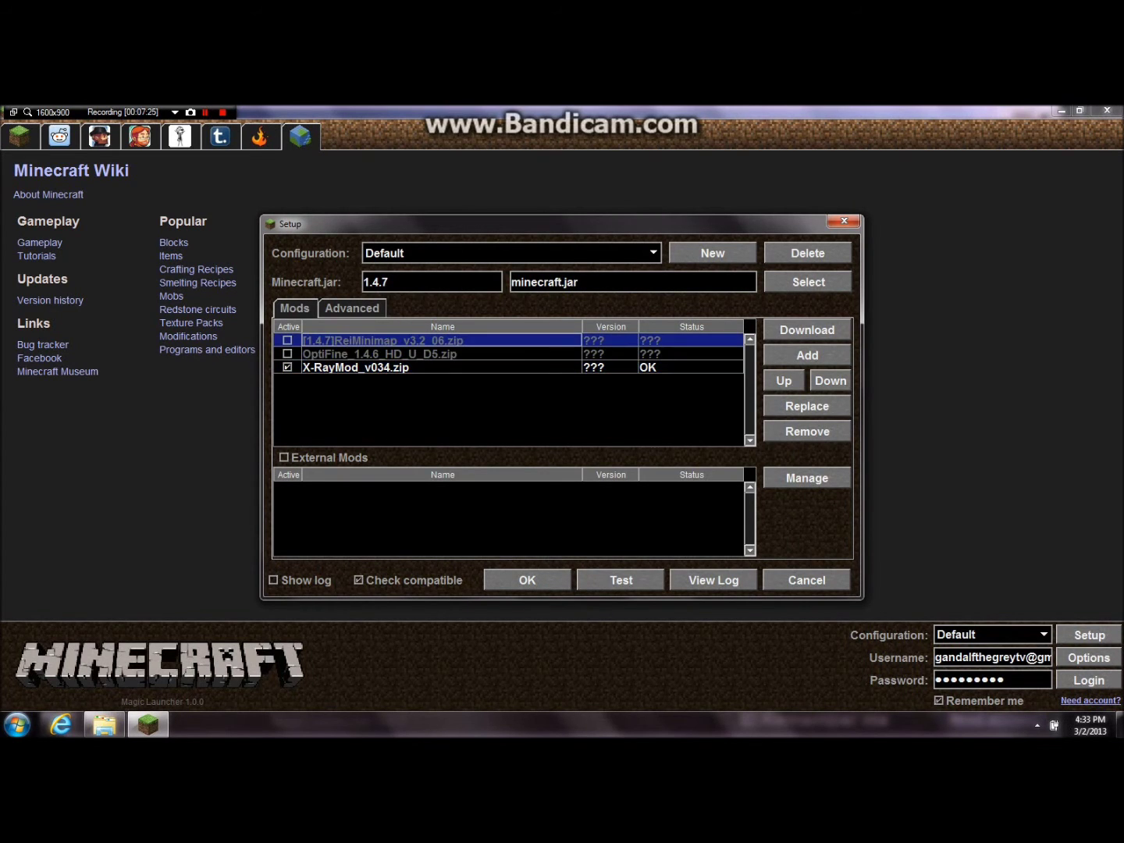
{"action": "left_click", "coordinate": [355, 353]}
{"action": "left_click", "coordinate": [355, 367]}
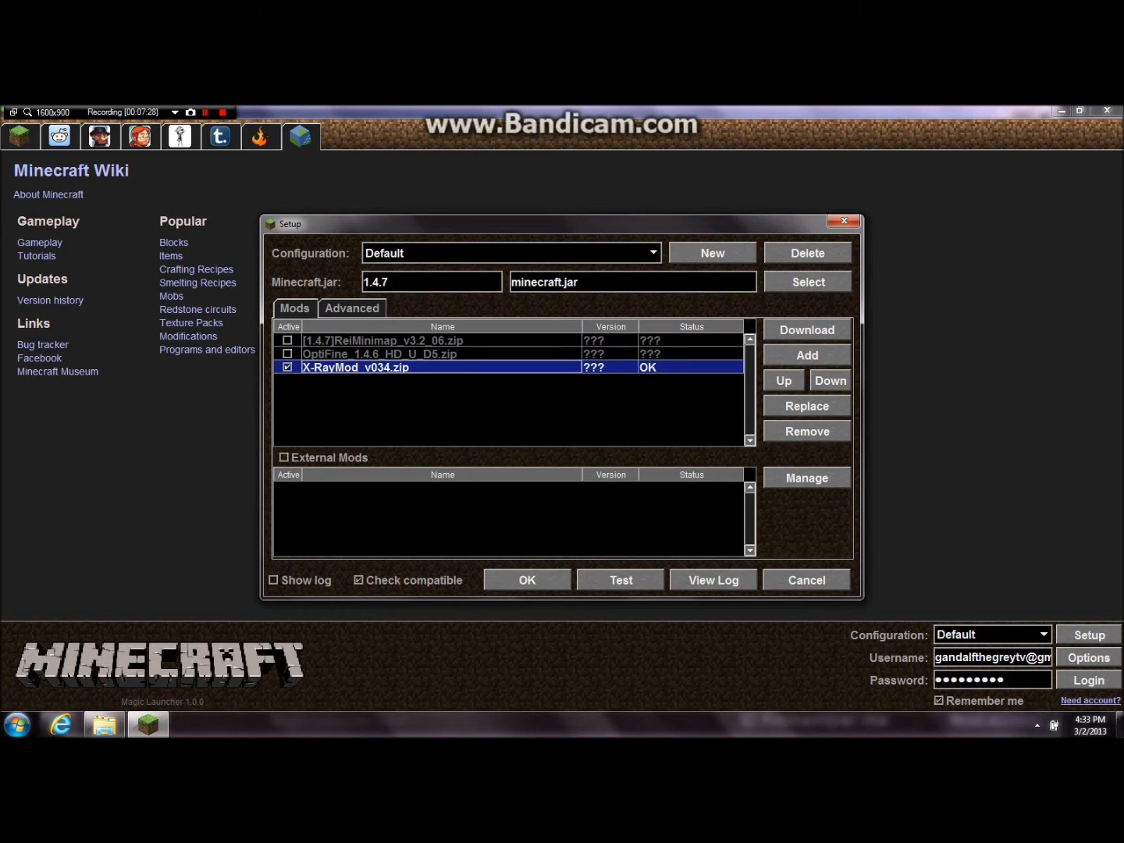
{"action": "left_click", "coordinate": [355, 354]}
{"action": "left_click", "coordinate": [355, 340]}
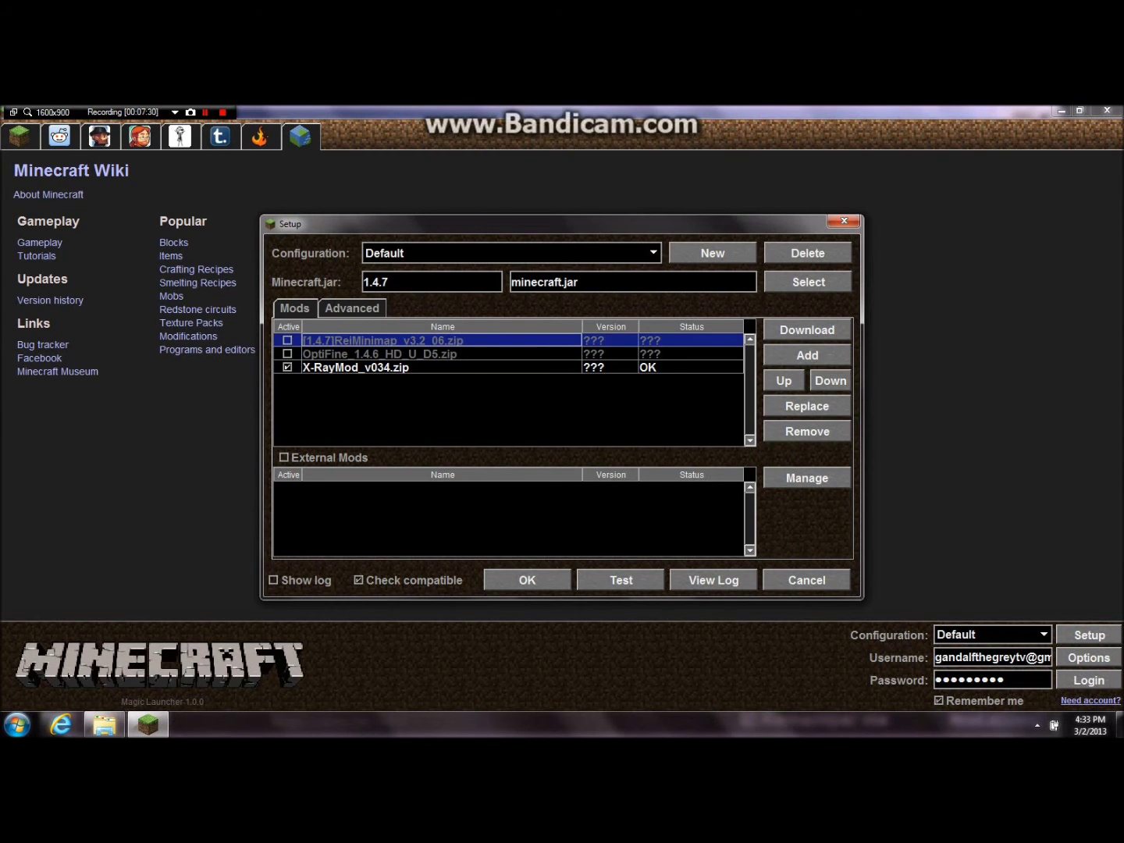
{"action": "left_click", "coordinate": [356, 353]}
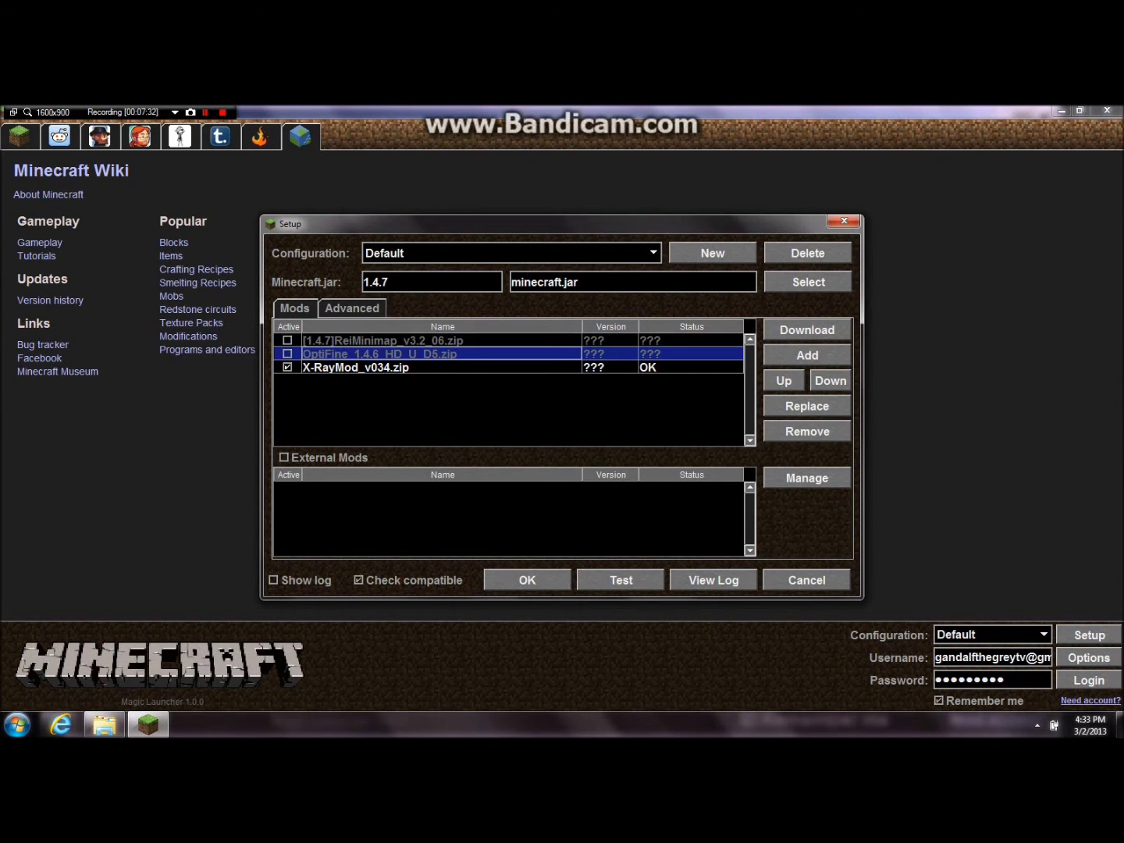
{"action": "left_click", "coordinate": [355, 366]}
{"action": "left_click", "coordinate": [355, 353]}
{"action": "left_click", "coordinate": [355, 341]}
{"action": "left_click", "coordinate": [355, 354]}
{"action": "left_click", "coordinate": [355, 367]}
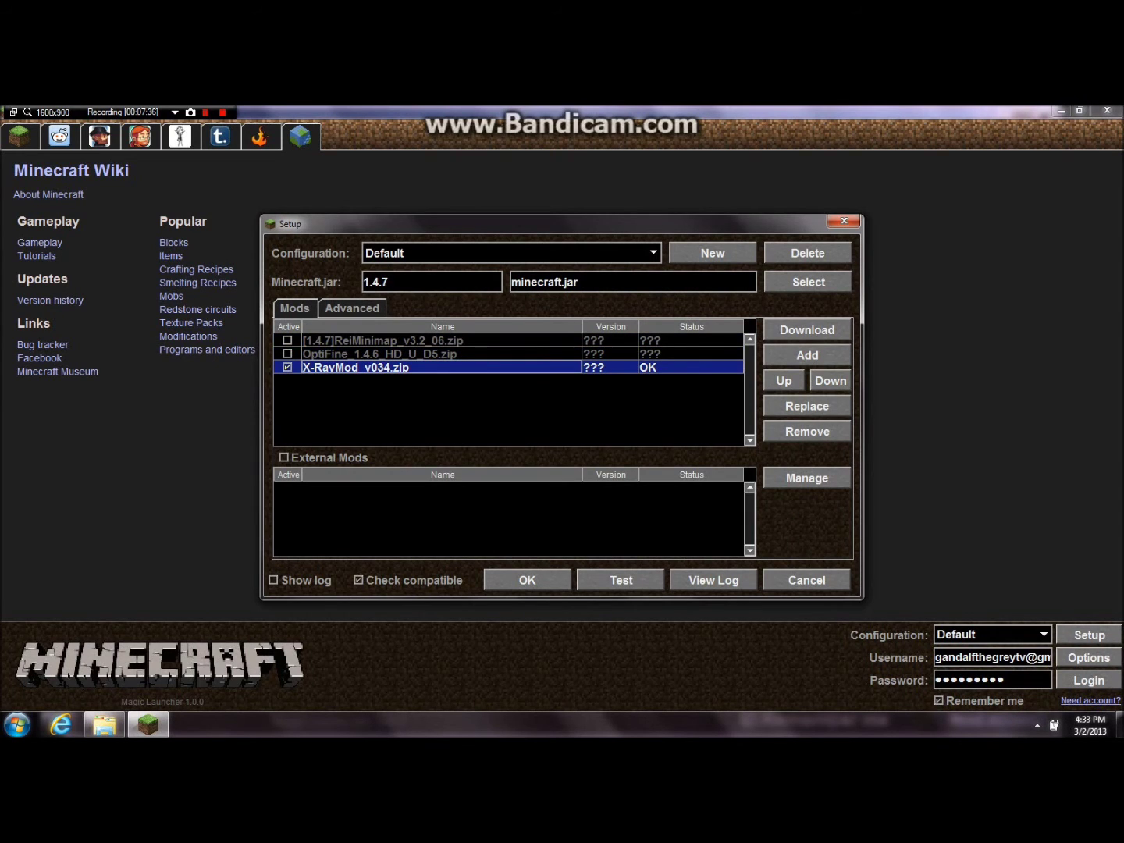
{"action": "left_click", "coordinate": [355, 340]}
{"action": "left_click", "coordinate": [355, 353]}
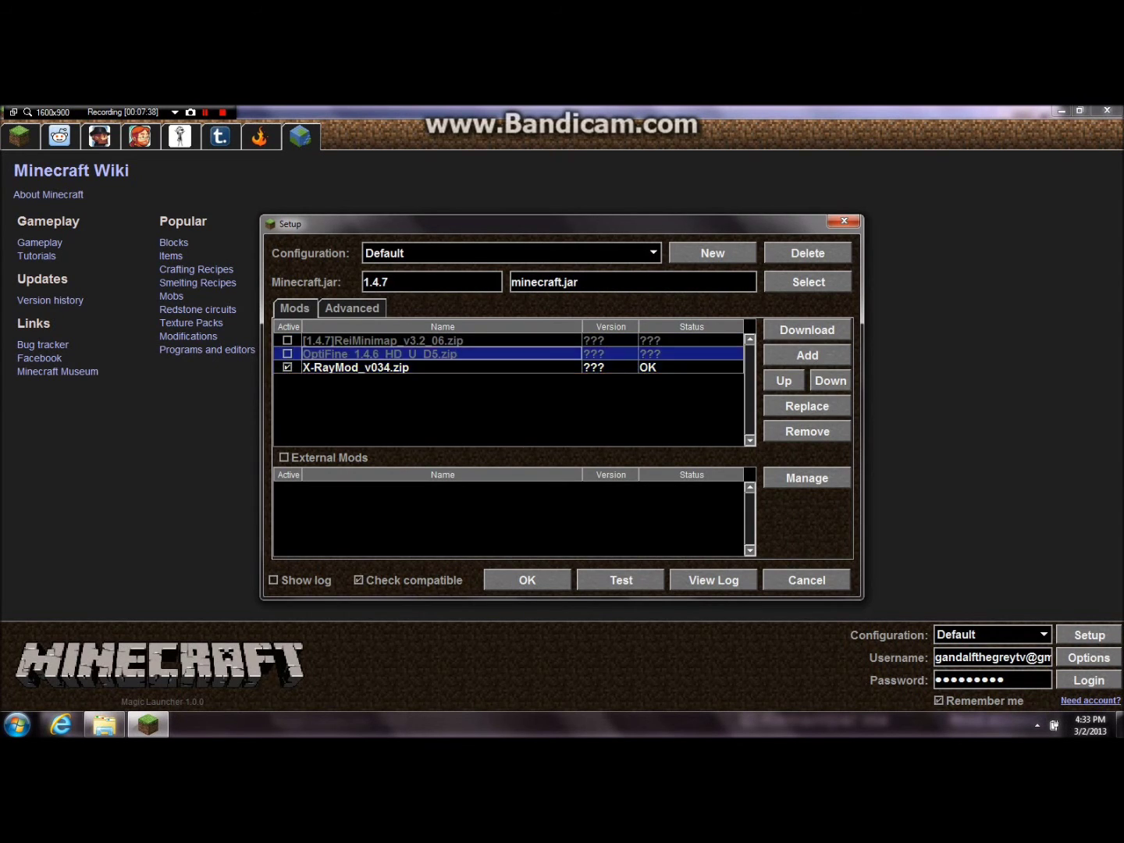
{"action": "left_click", "coordinate": [355, 341]}
{"action": "left_click", "coordinate": [355, 354]}
{"action": "left_click", "coordinate": [355, 367]}
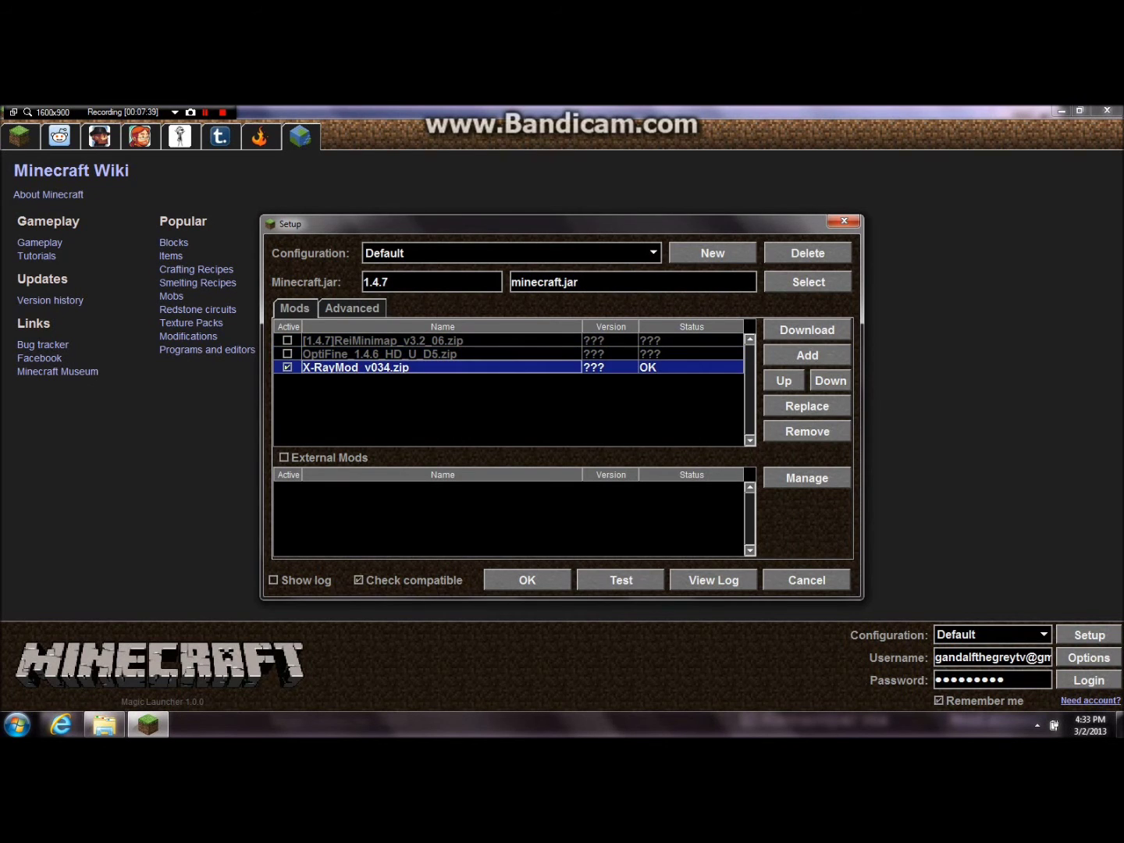
Create a new launcher configuration named SP, copied from Default
{"action": "left_click", "coordinate": [712, 253]}
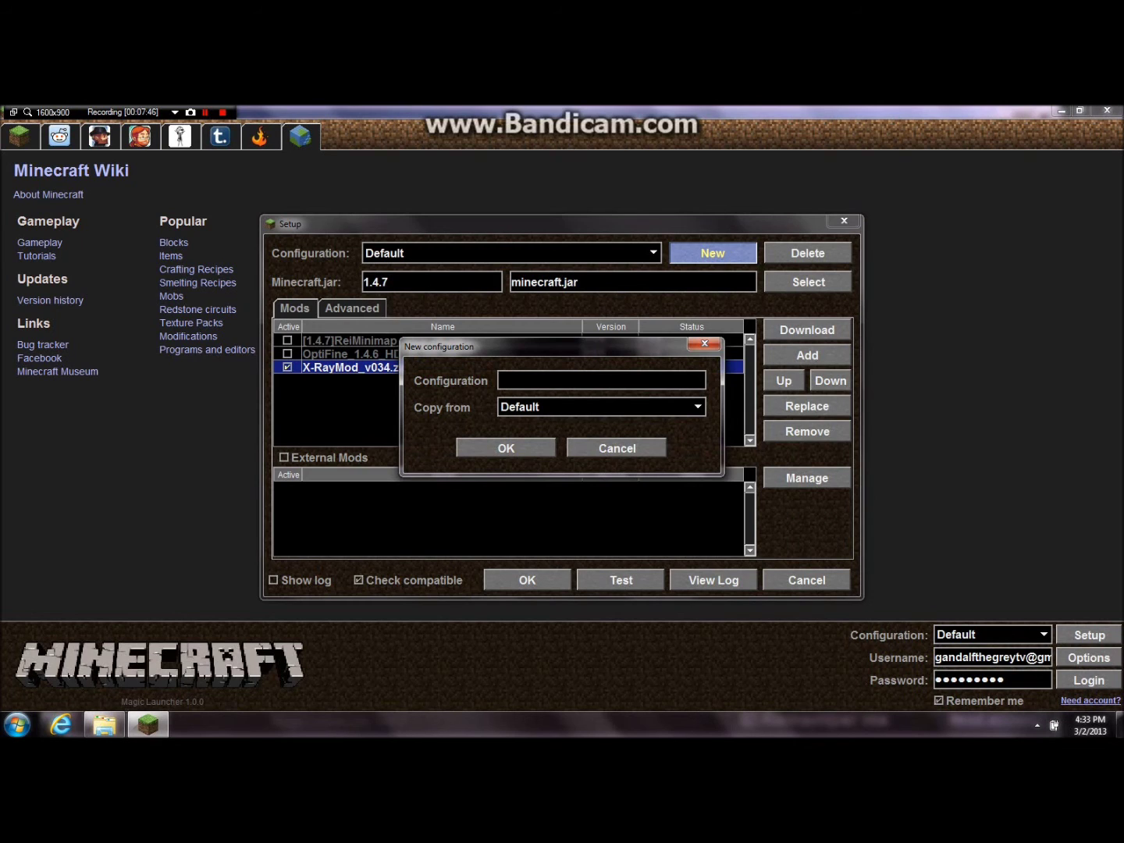
{"action": "left_click", "coordinate": [697, 406]}
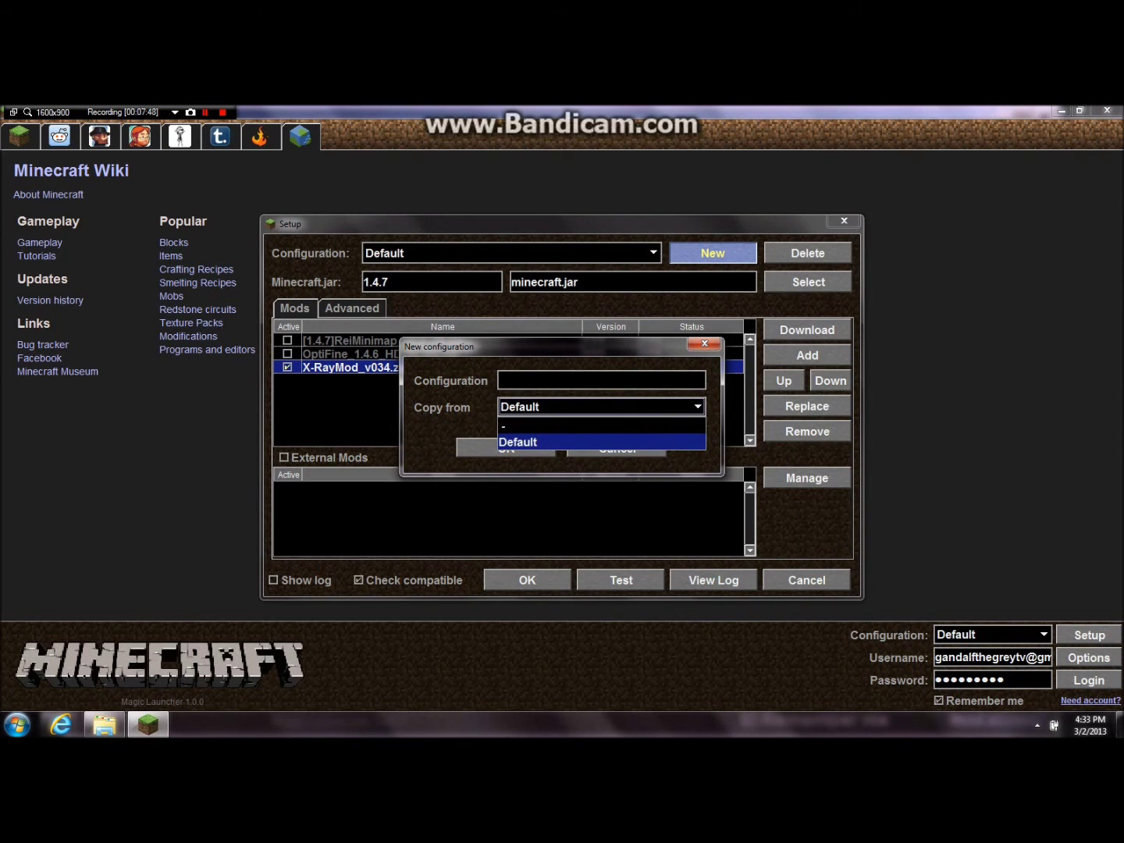
{"action": "left_click", "coordinate": [601, 426]}
{"action": "left_click", "coordinate": [697, 407]}
{"action": "left_click", "coordinate": [518, 442]}
{"action": "type", "text": "SP"}
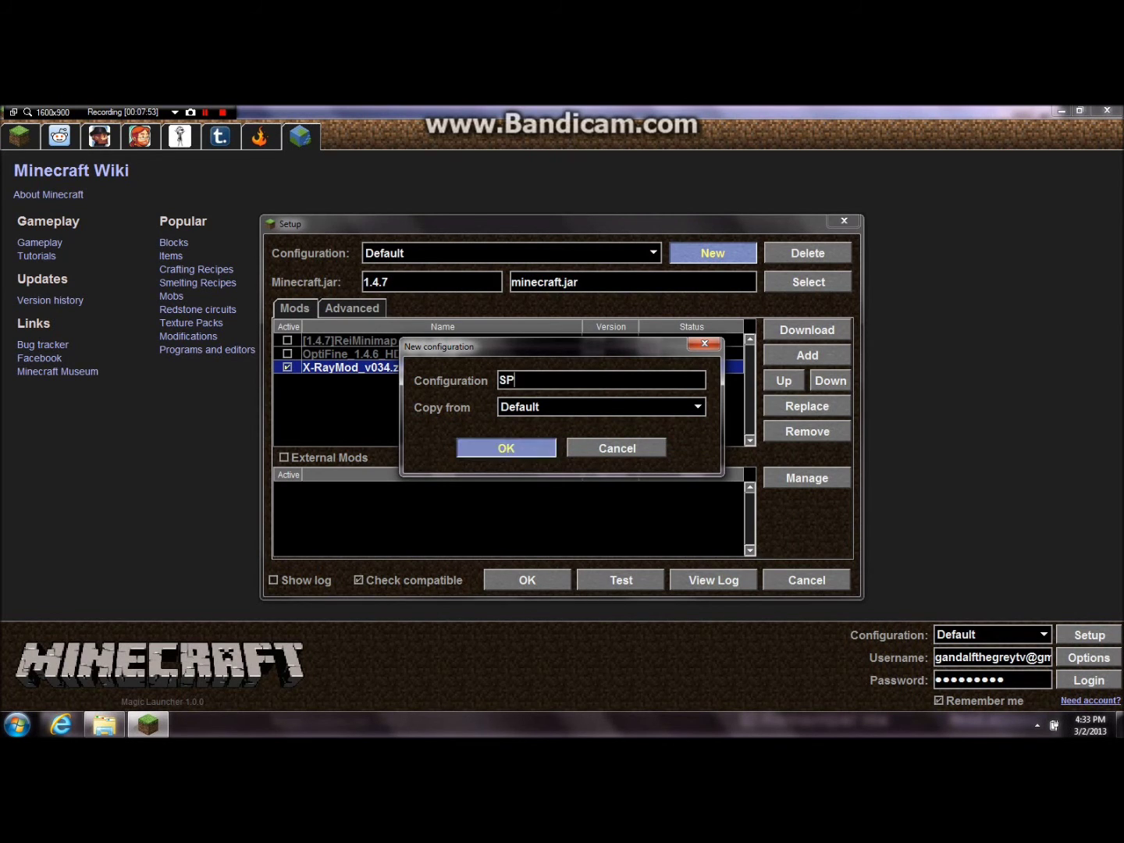
{"action": "key", "text": "Return"}
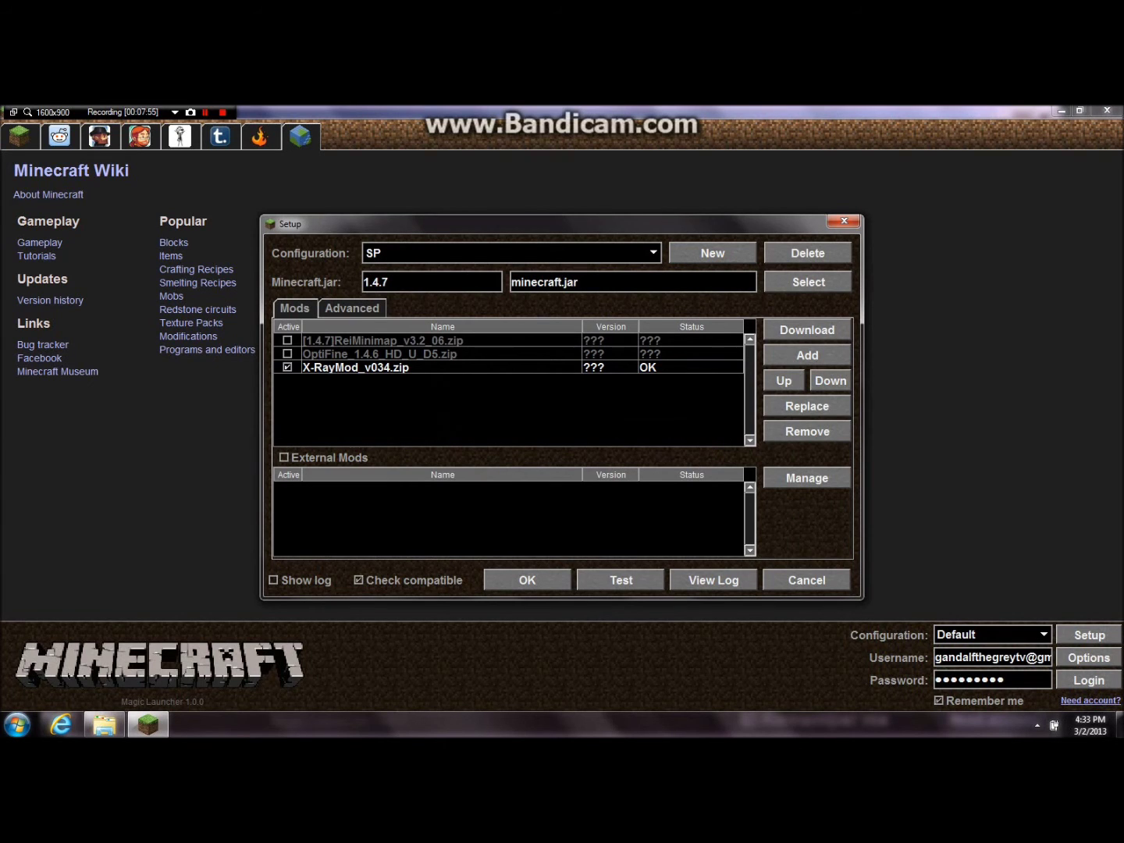
Activate [1.4.7]ReiMinimap_v3.2_06.zip alongside X-RayMod_v034.zip in the SP configuration, leaving OptiFine_1.4.6_HD_U_D5.zip switched off
{"action": "left_click", "coordinate": [287, 354]}
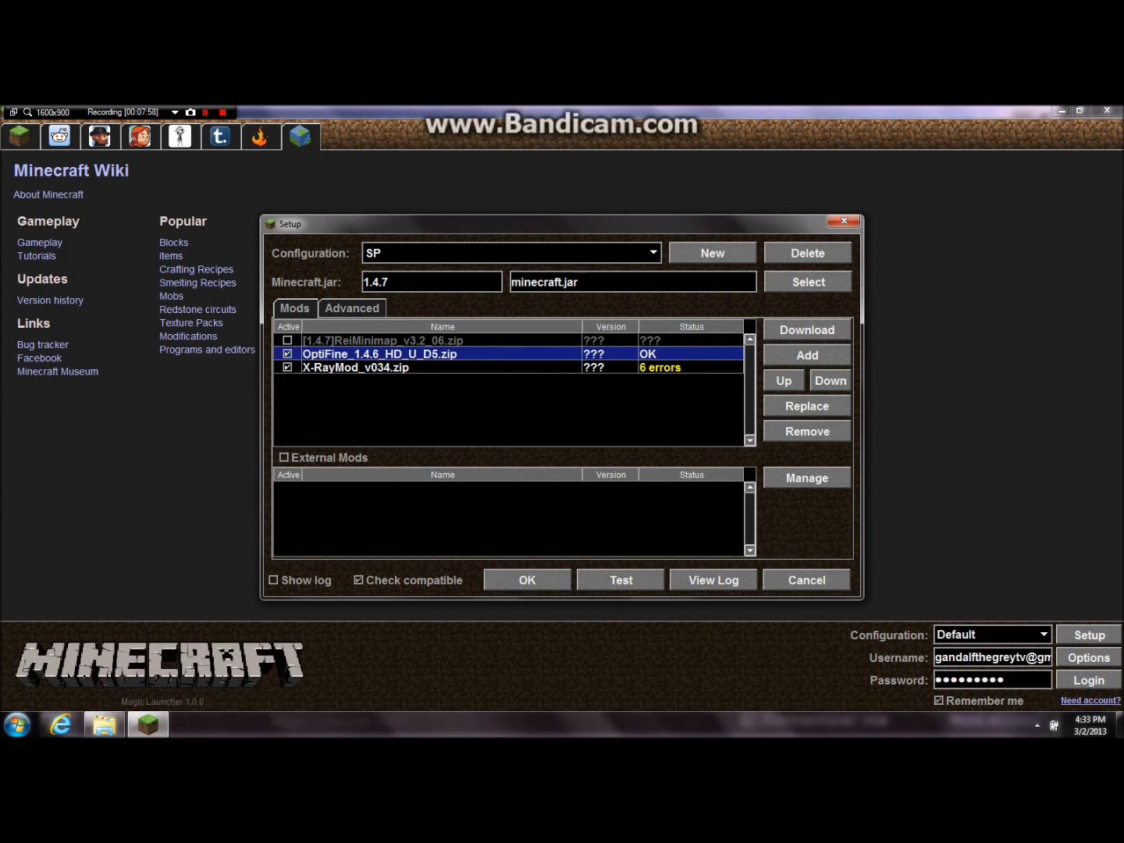
{"action": "left_click", "coordinate": [288, 340]}
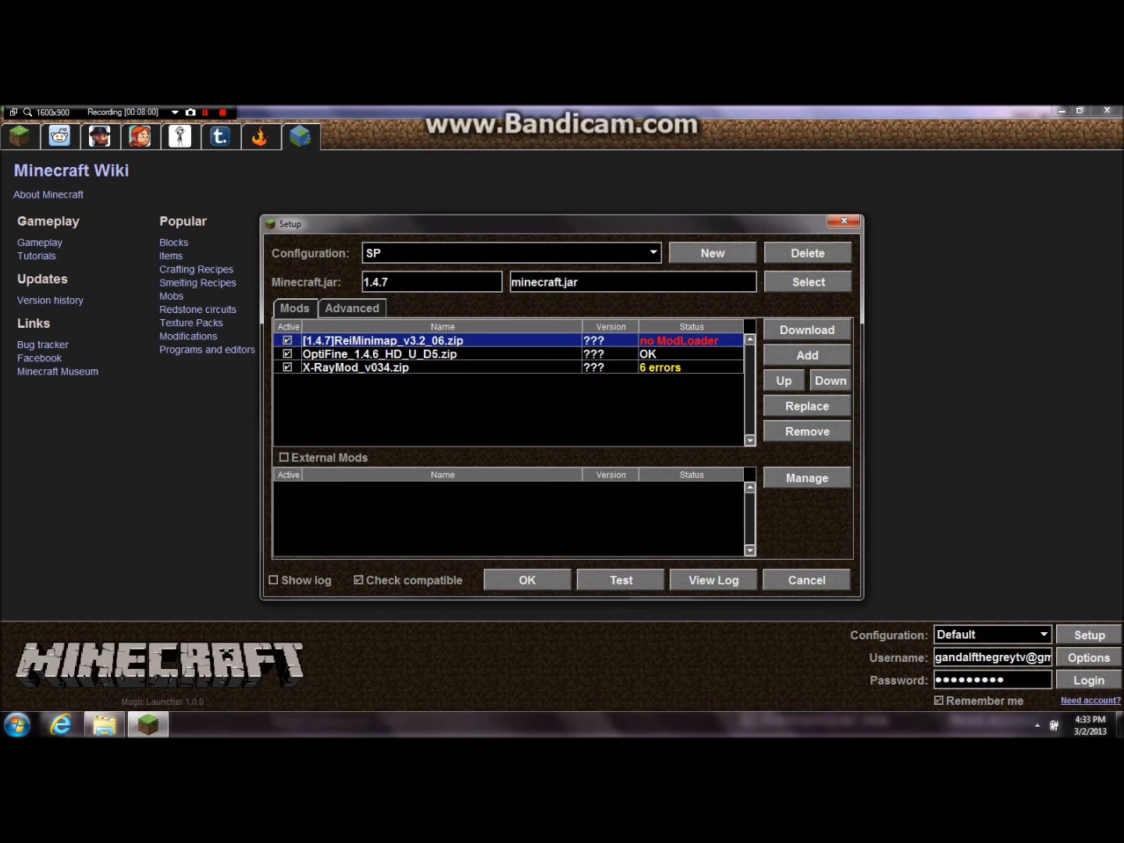
{"action": "left_click", "coordinate": [288, 367]}
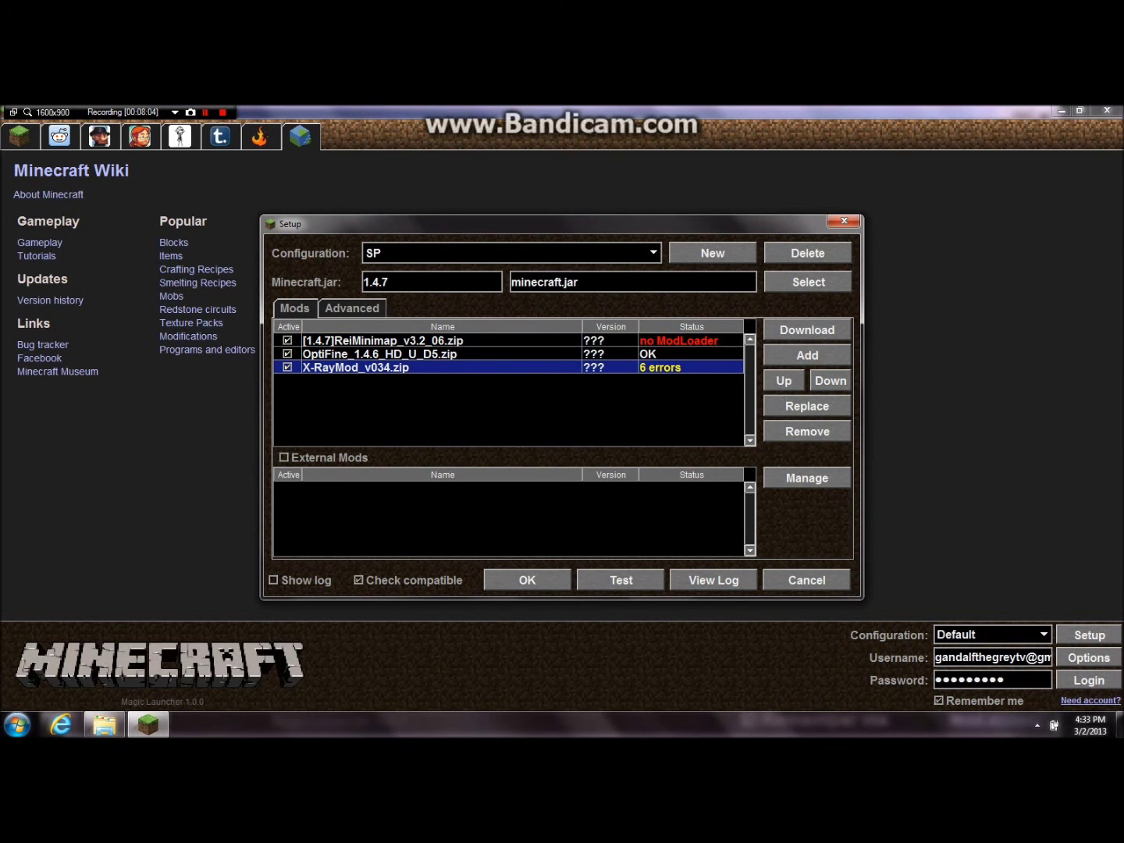
{"action": "left_click", "coordinate": [288, 354]}
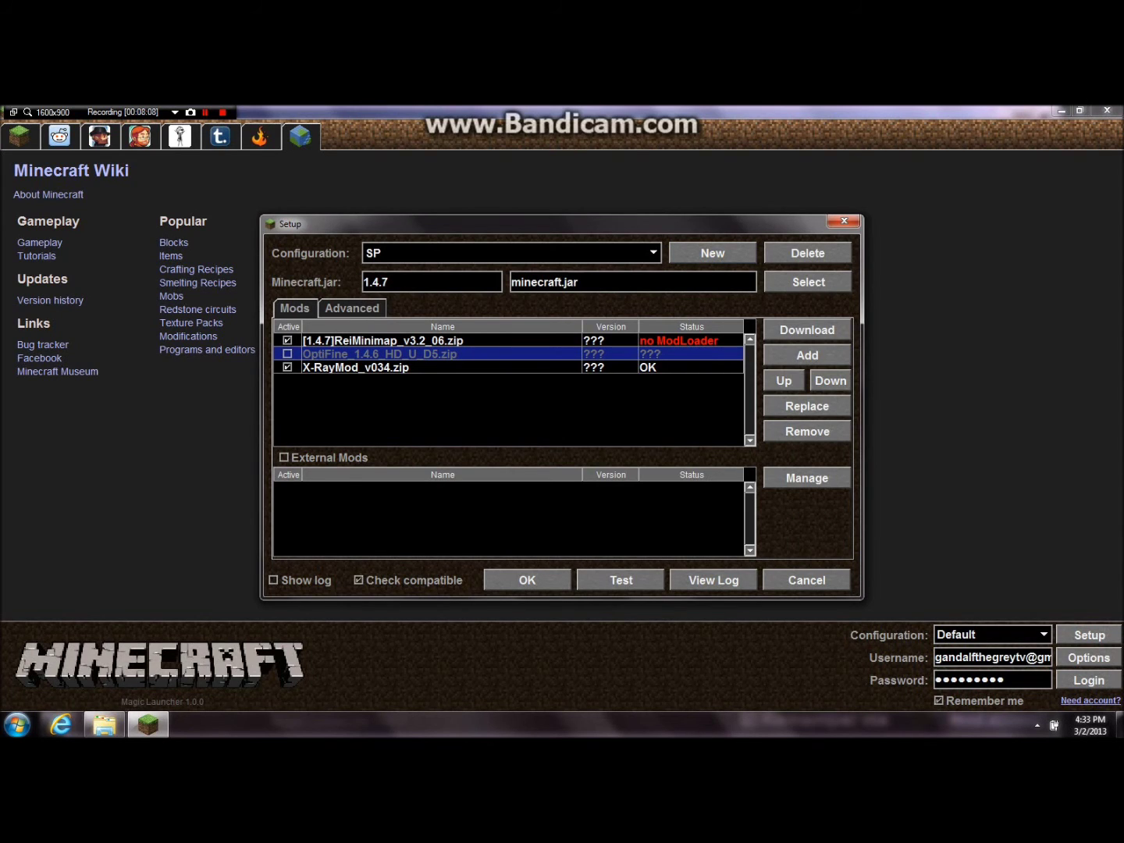
Create another launcher configuration named MP, copied from Default
{"action": "left_click", "coordinate": [653, 252]}
{"action": "left_click", "coordinate": [712, 252]}
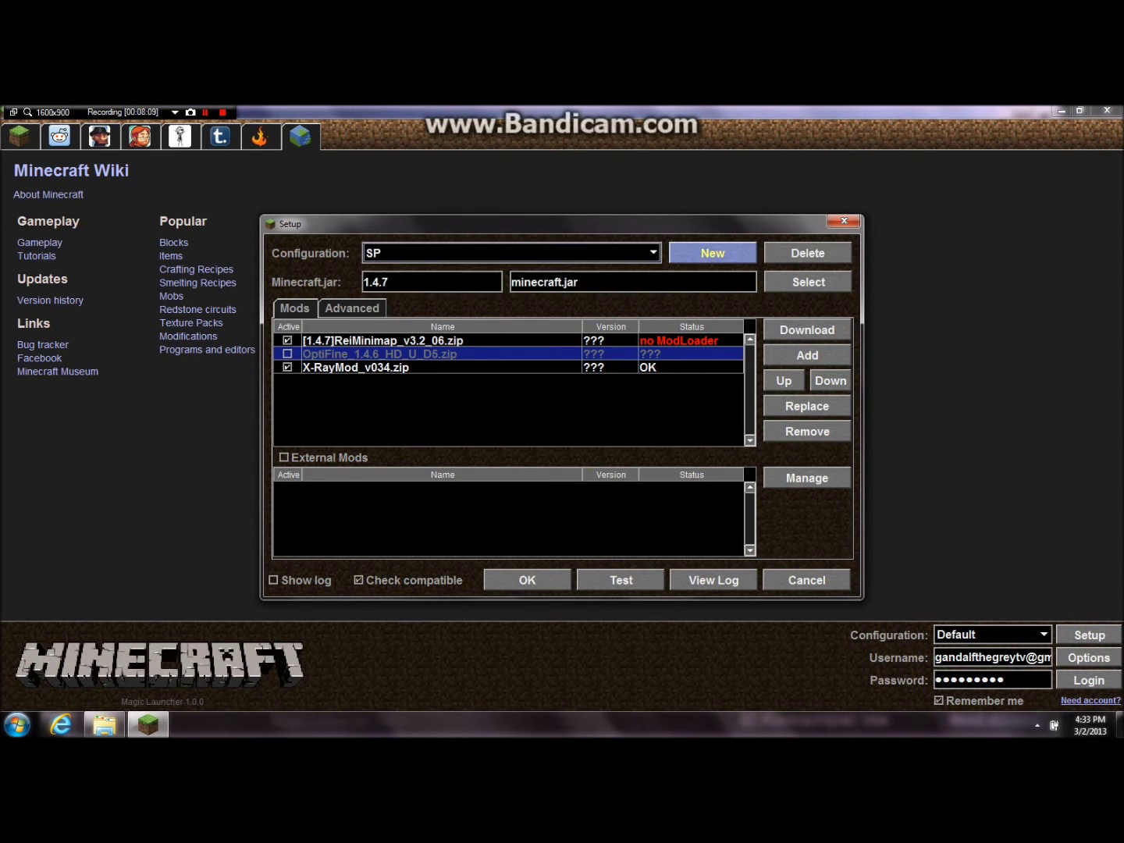
{"action": "left_click", "coordinate": [713, 253]}
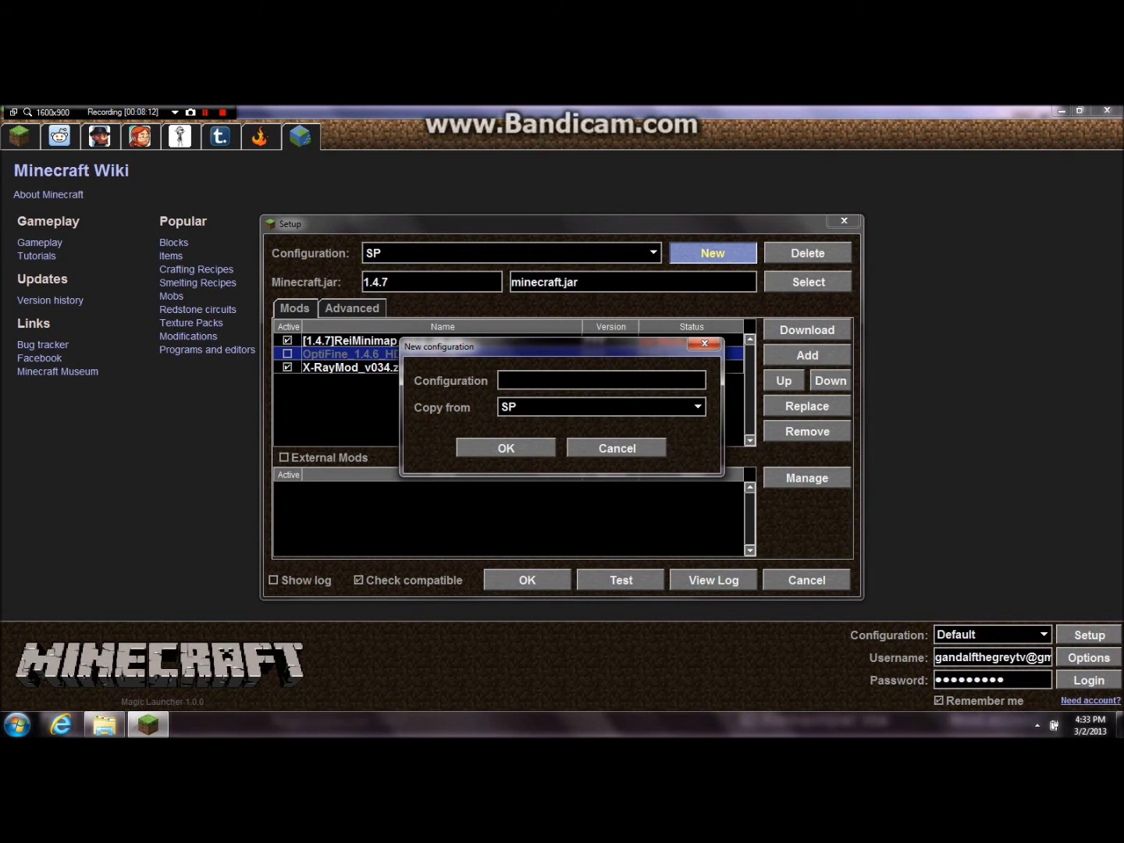
{"action": "type", "text": "MP"}
{"action": "left_click", "coordinate": [697, 407]}
{"action": "left_click", "coordinate": [507, 442]}
{"action": "left_click", "coordinate": [506, 447]}
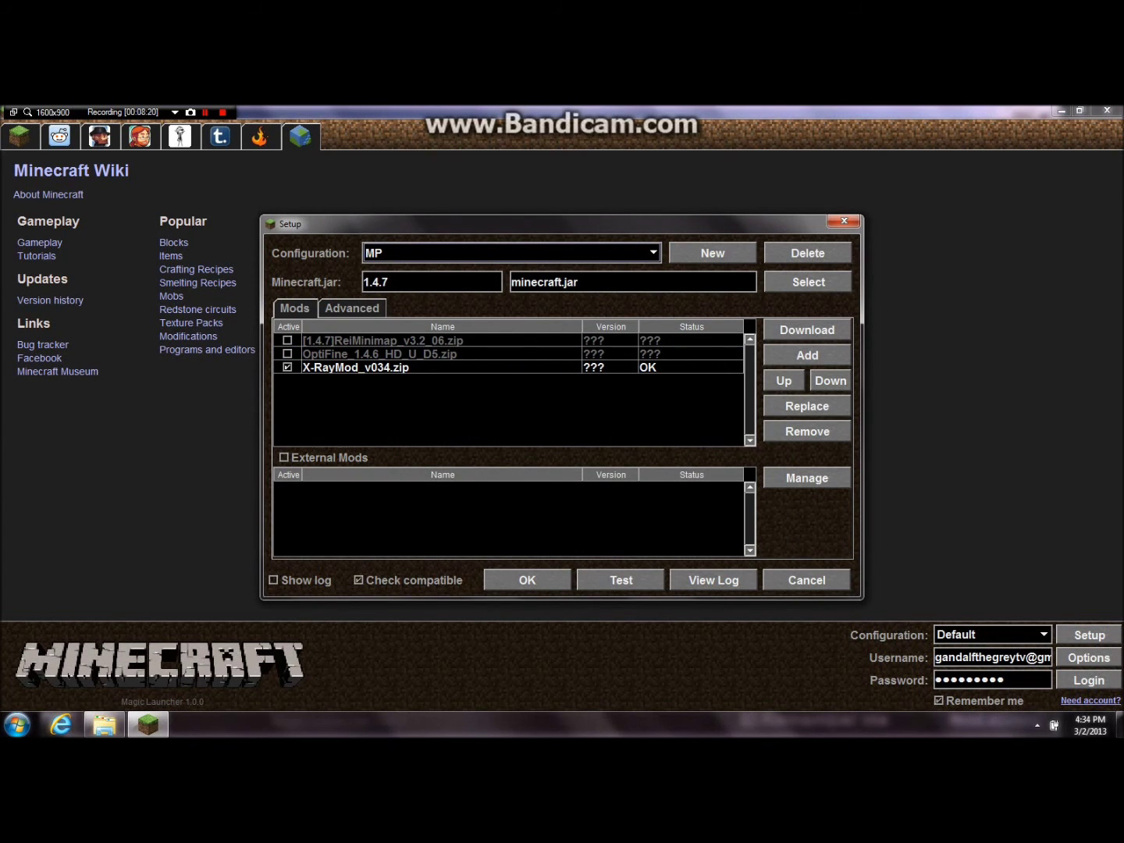
In the MP configuration, deactivate X-RayMod_v034.zip and activate OptiFine_1.4.6_HD_U_D5.zip and [1.4.7]ReiMinimap_v3.2_06.zip
{"action": "left_click", "coordinate": [287, 367]}
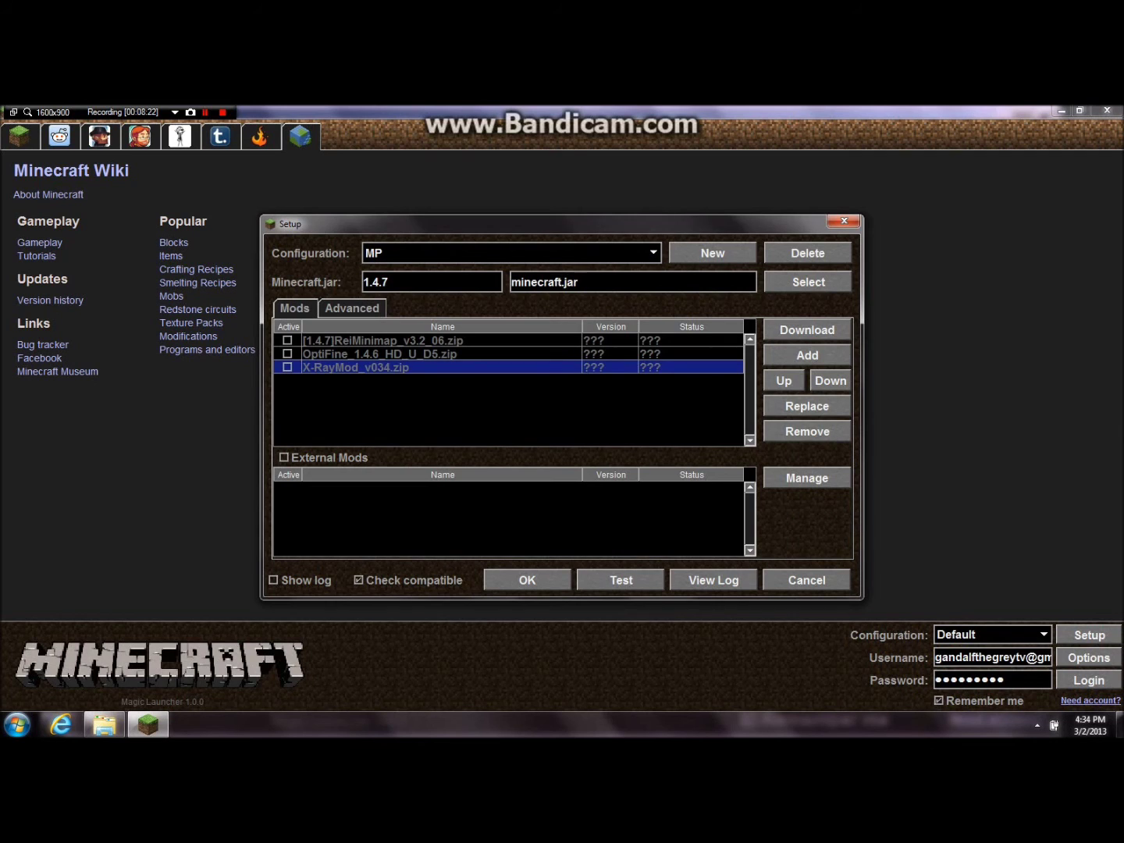
{"action": "left_click", "coordinate": [287, 354]}
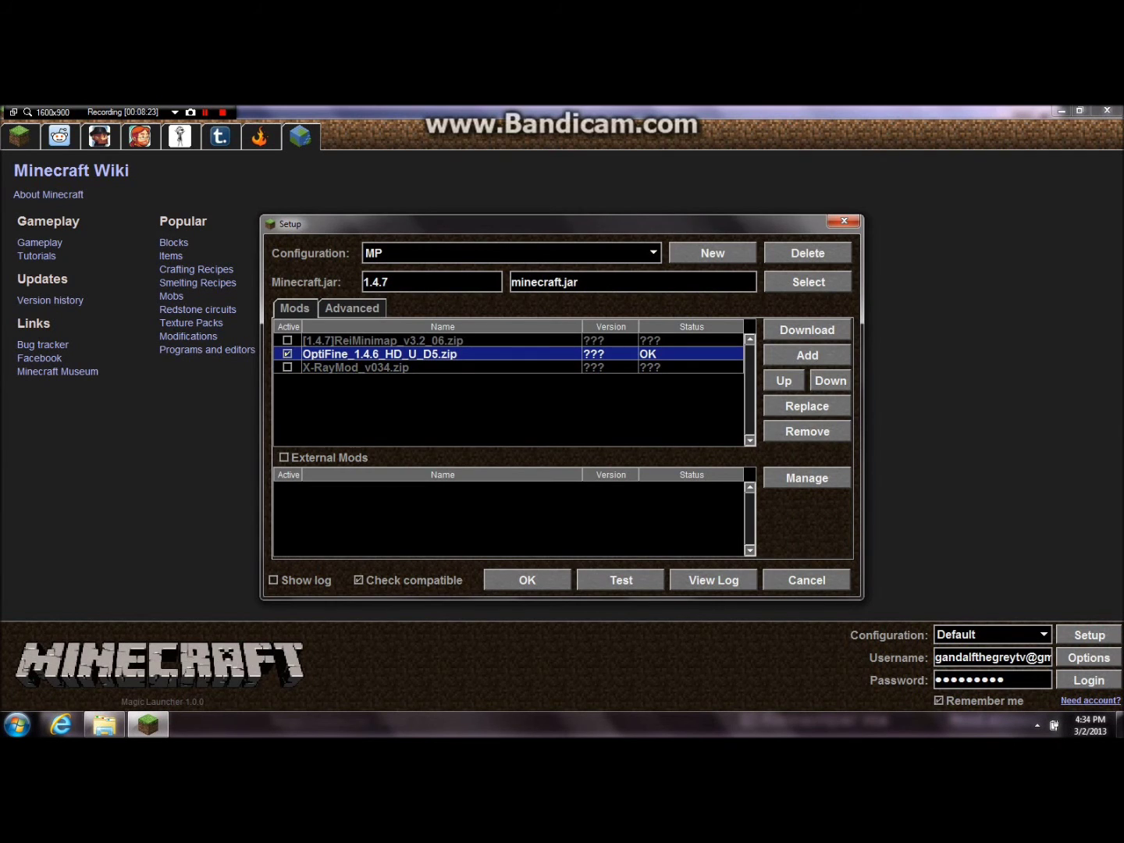
{"action": "left_click", "coordinate": [288, 340]}
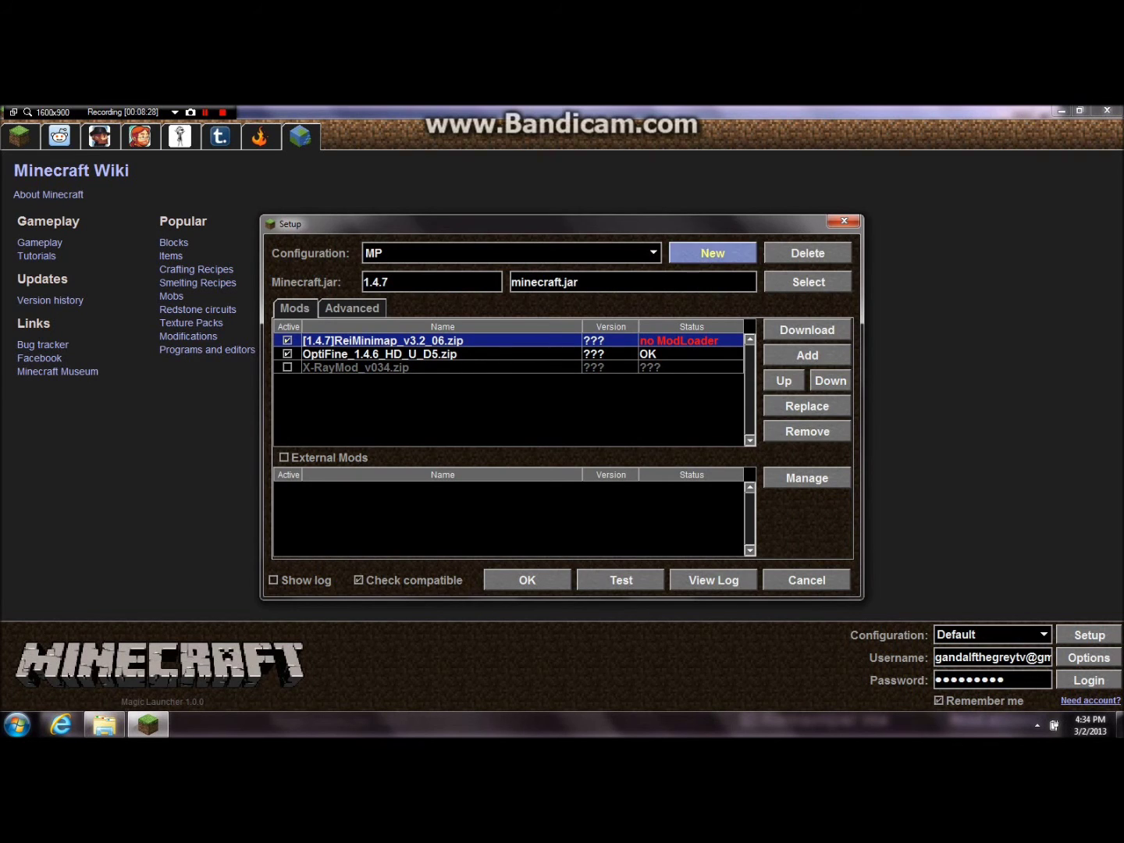
Switch the setup to the SP configuration and back to Default to compare their active mods
{"action": "left_click", "coordinate": [653, 252]}
{"action": "key", "text": "Return"}
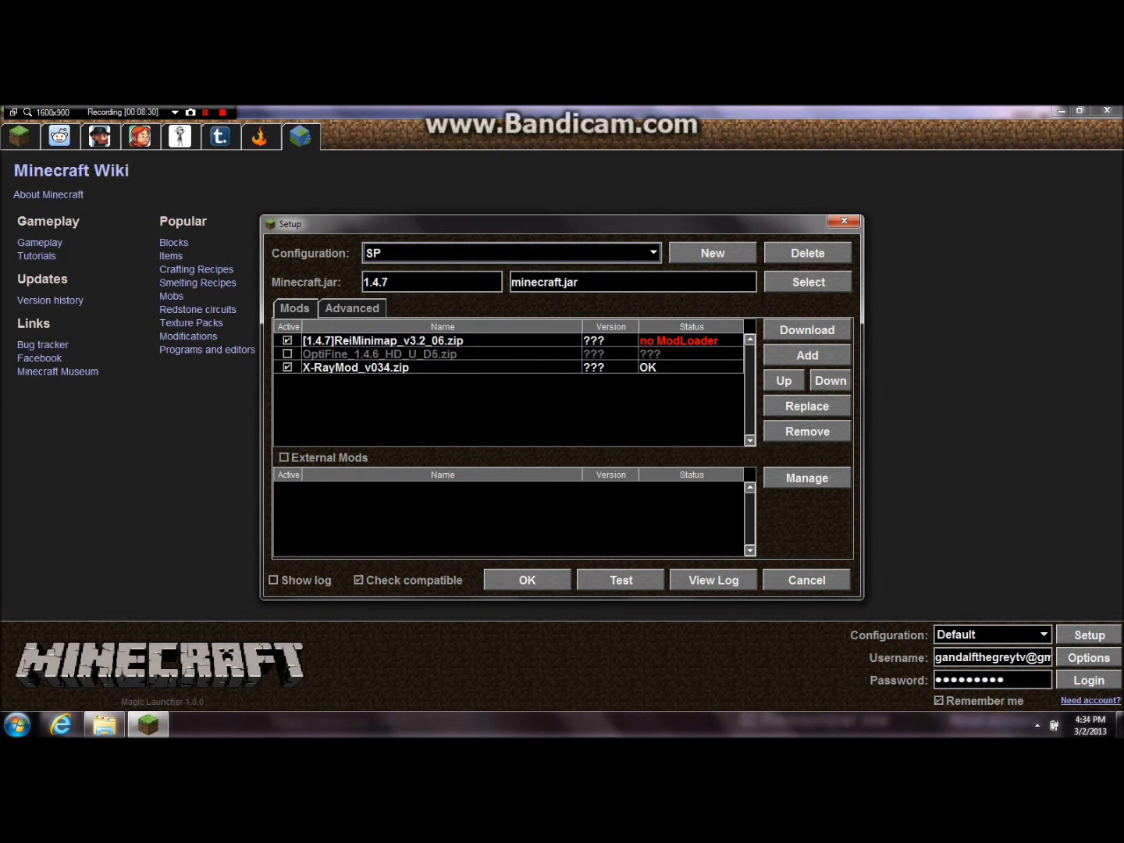
{"action": "left_click", "coordinate": [652, 252]}
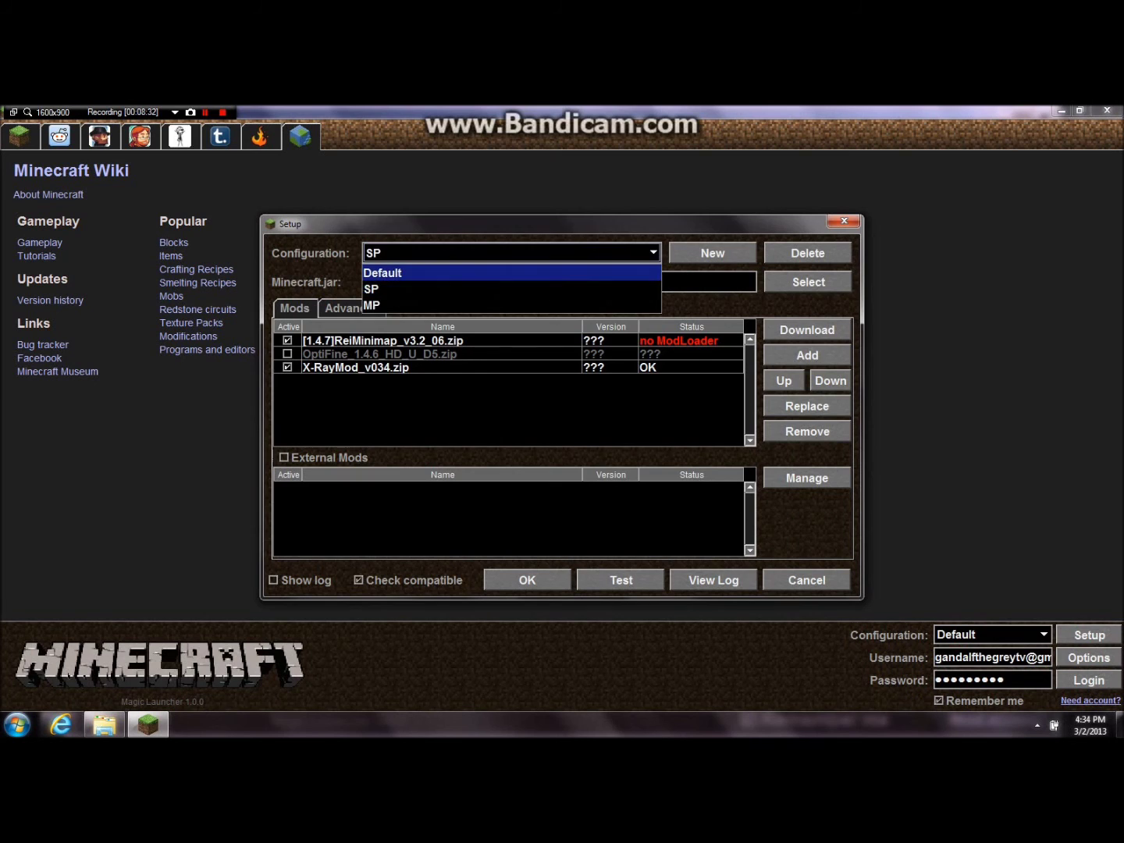
{"action": "left_click", "coordinate": [437, 270]}
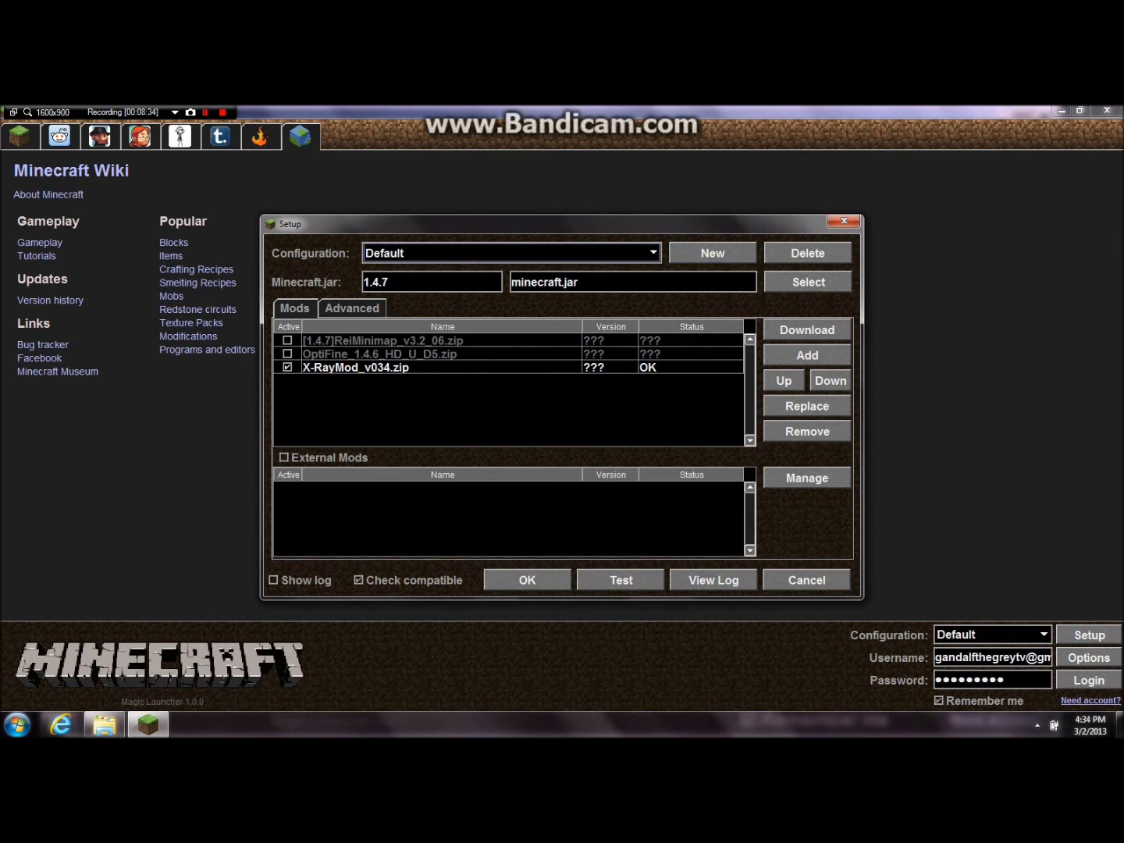
Choose the MP configuration and confirm the launcher setup
{"action": "left_click", "coordinate": [653, 252]}
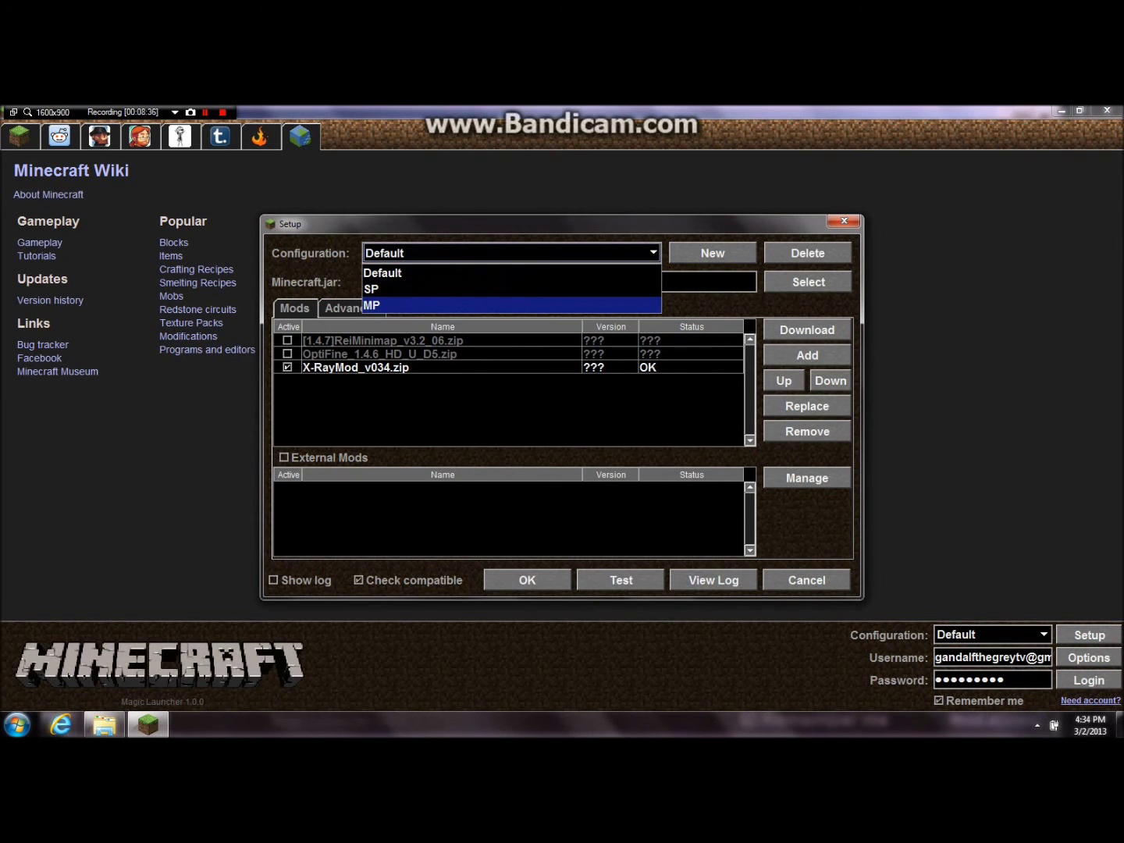
{"action": "key", "text": "Return"}
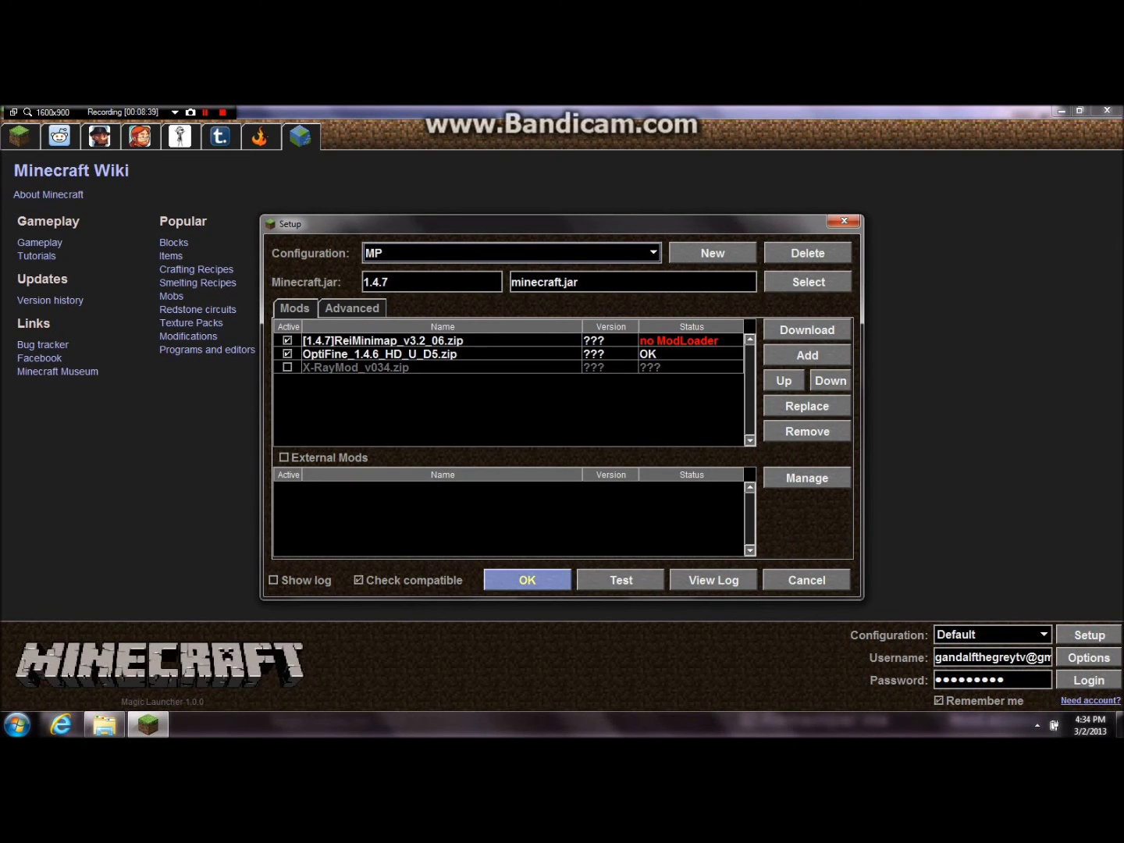
{"action": "key", "text": "Return"}
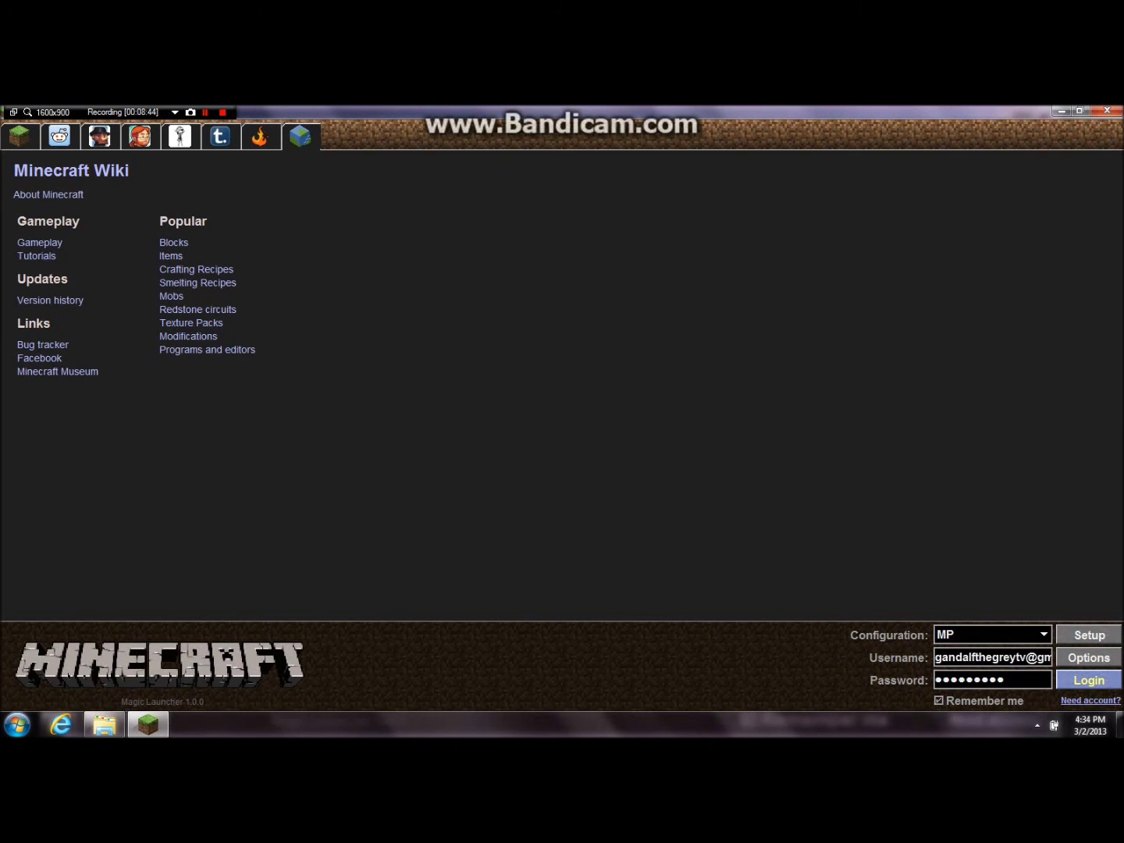
Log in to launch Minecraft, view the single-player world list, and return to the title screen
{"action": "key", "text": "Return"}
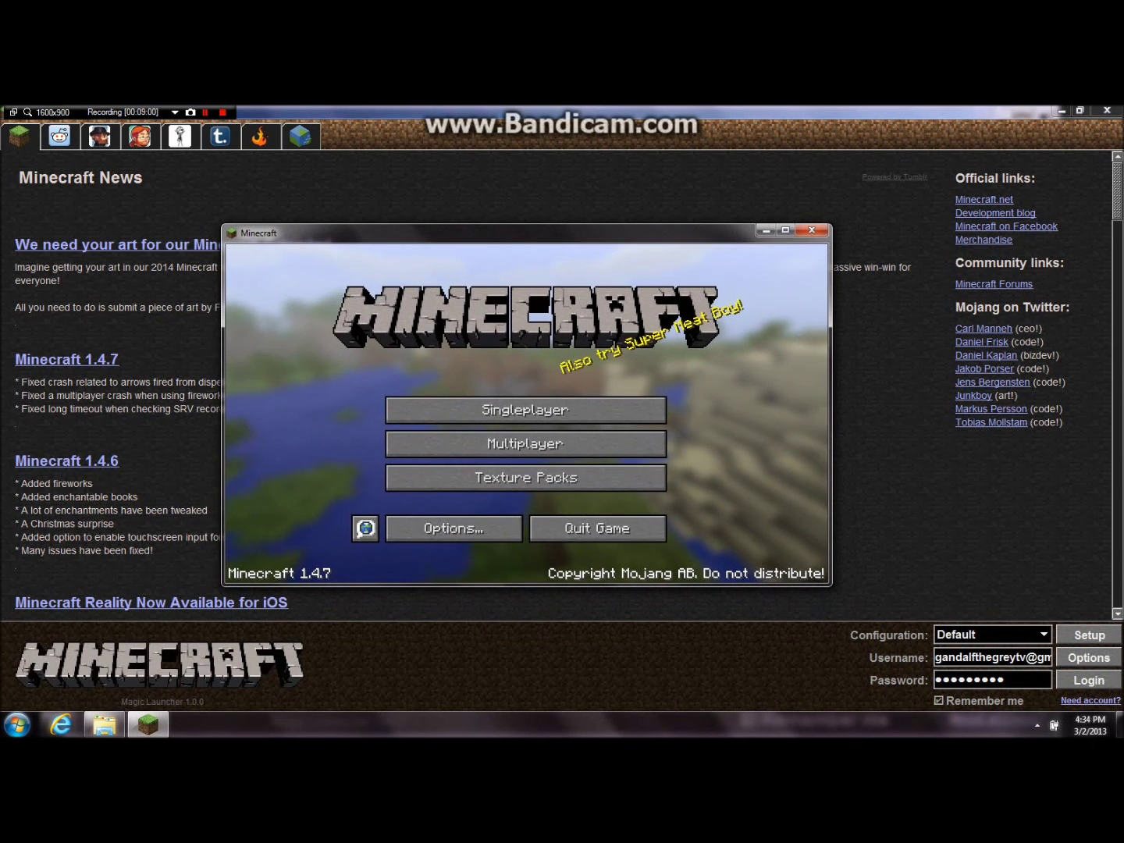
{"action": "left_click", "coordinate": [526, 402]}
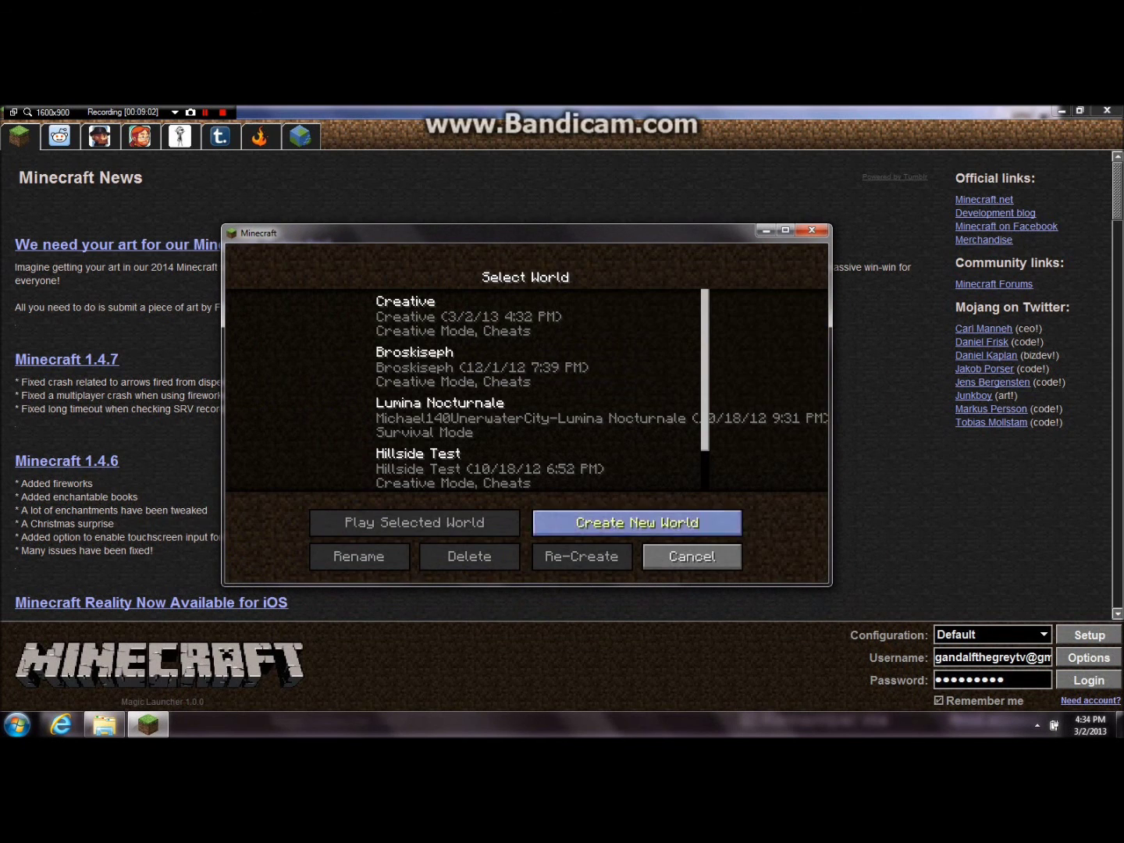
{"action": "left_click", "coordinate": [692, 555]}
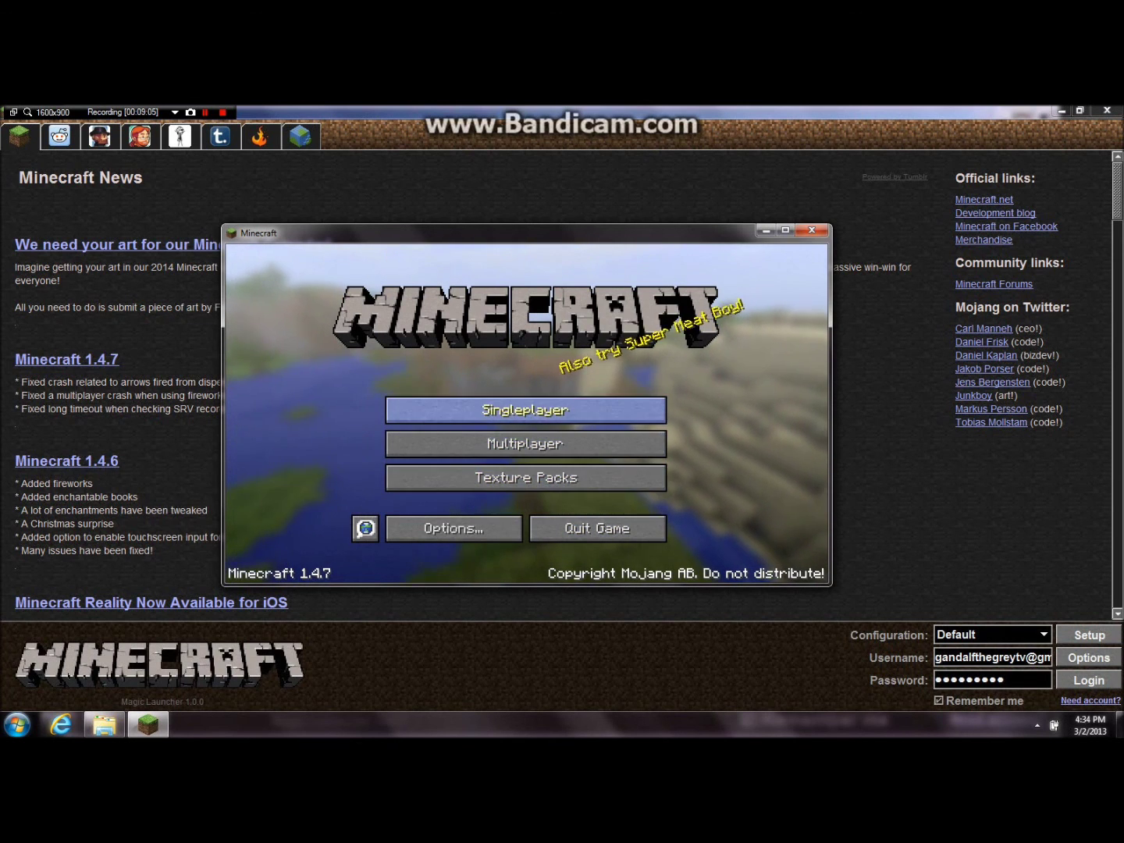
Load a saved single-player world to test the active mods in the game
{"action": "left_click", "coordinate": [526, 410]}
{"action": "left_click", "coordinate": [526, 316]}
{"action": "left_click", "coordinate": [415, 522]}
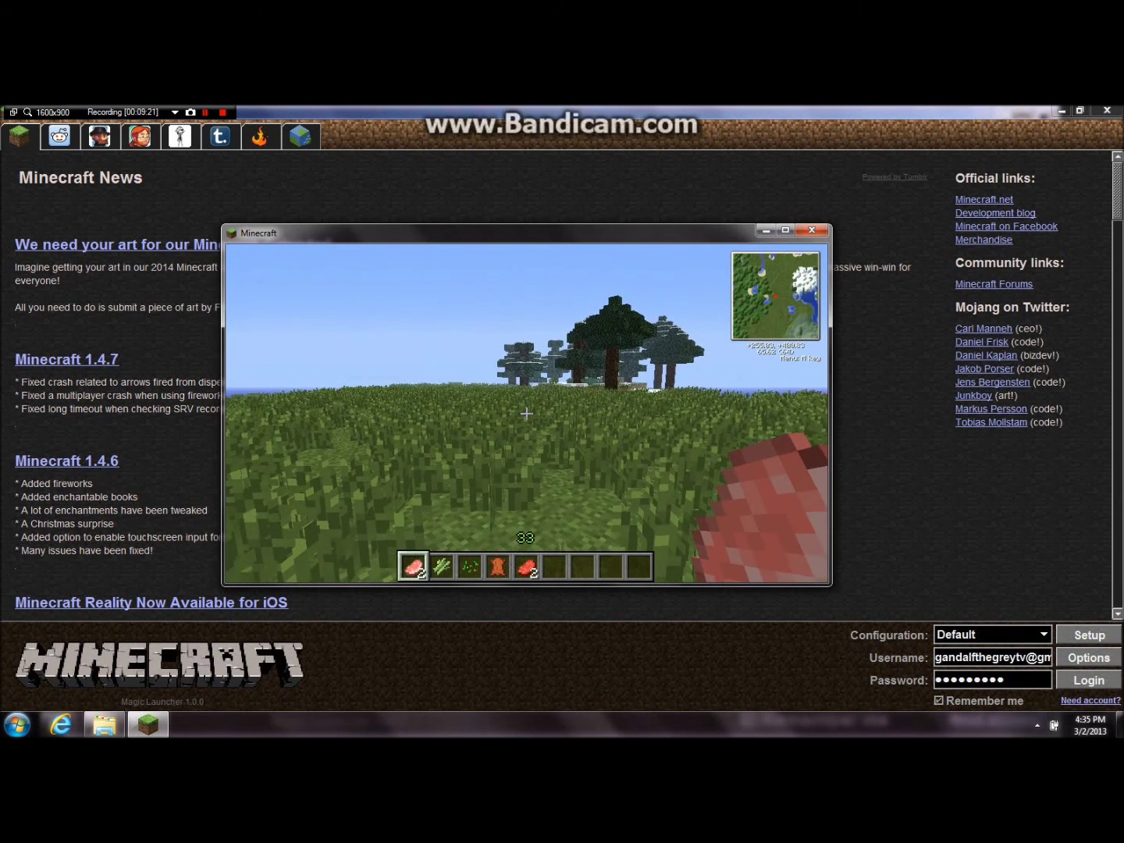
Show and hide the enlarged ReiMinimap map to examine the terrain around the player
{"action": "key", "text": "n"}
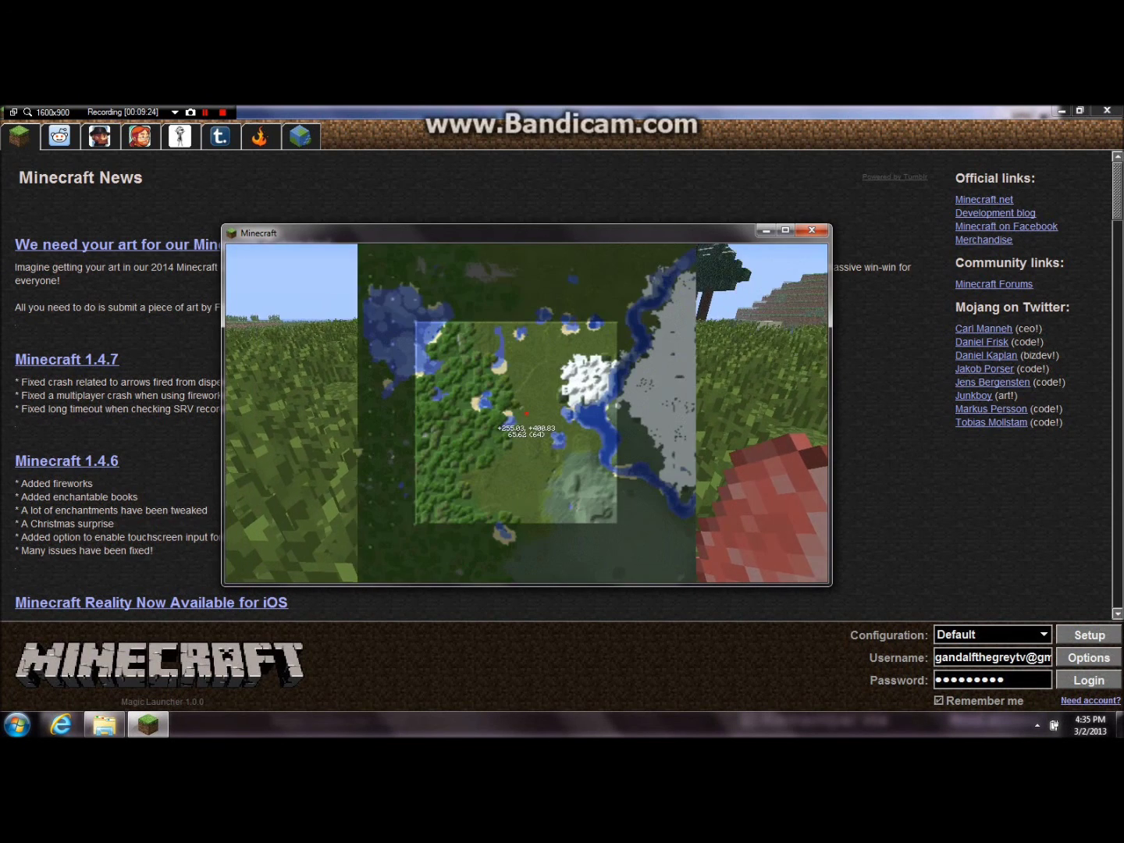
{"action": "key", "text": "n"}
{"action": "key", "text": "n"}
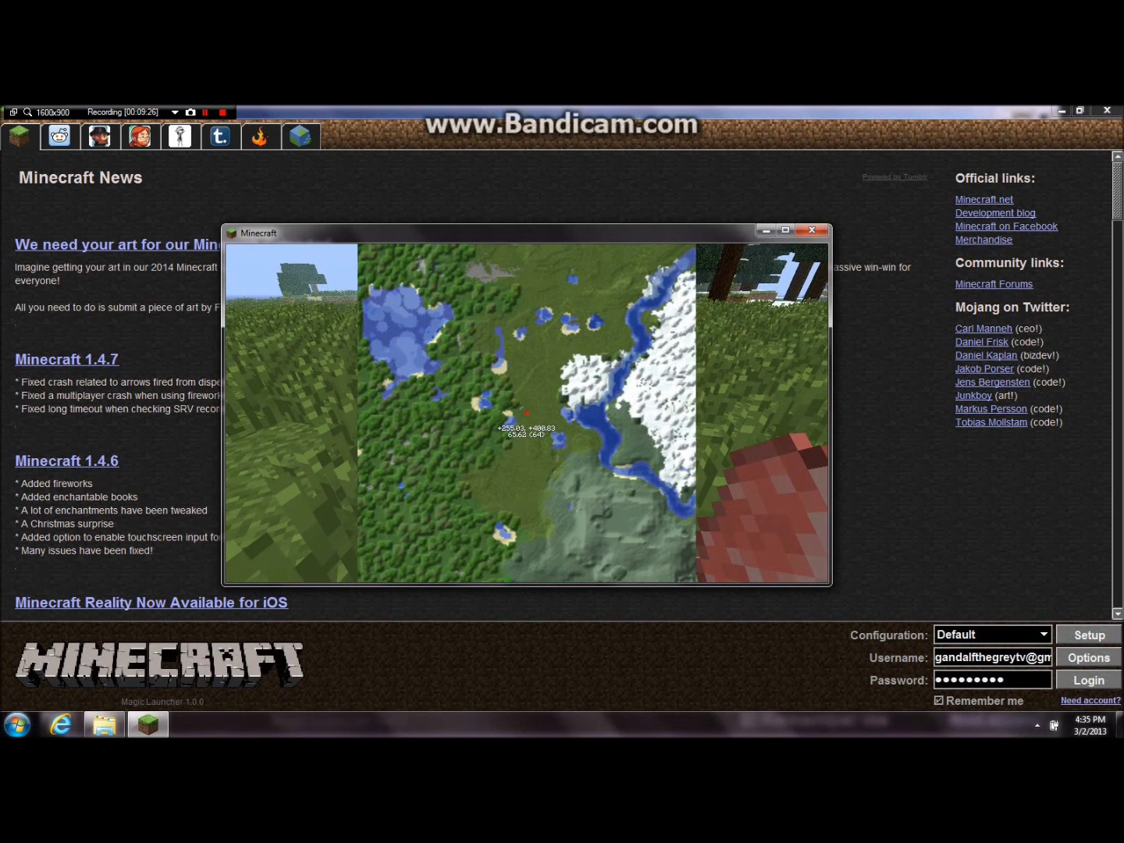
{"action": "key", "text": "n"}
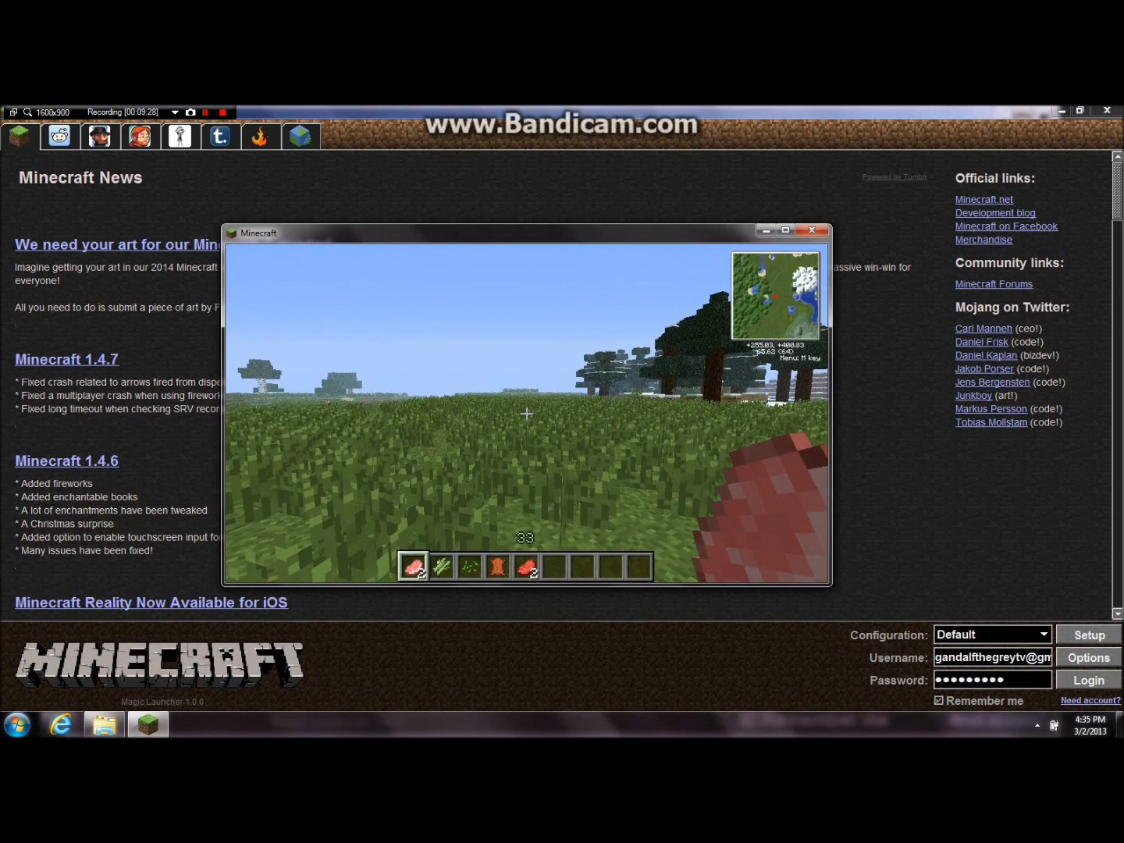
{"action": "key", "text": "n"}
{"action": "key", "text": "n"}
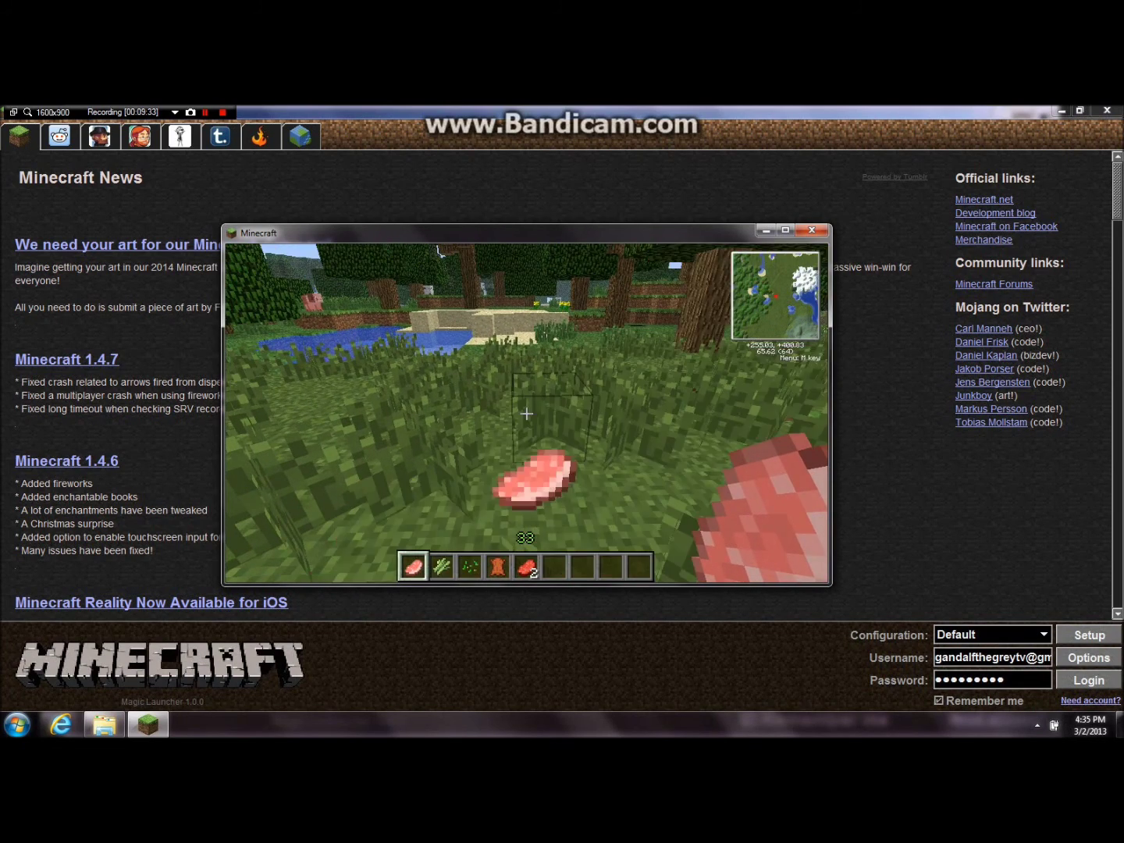
Walk forward through the grass to pick up the dropped raw porkchop, and jump while looking around
{"action": "key", "text": "w"}
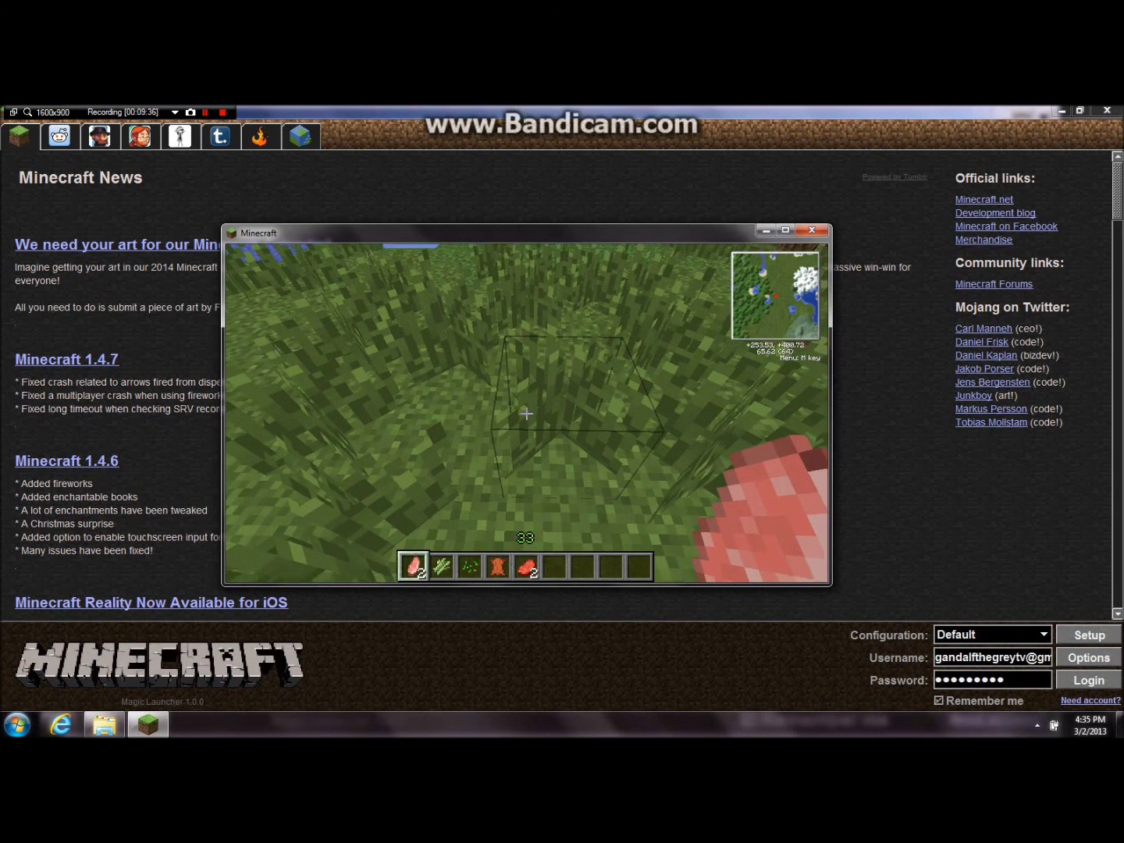
{"action": "key", "text": "w"}
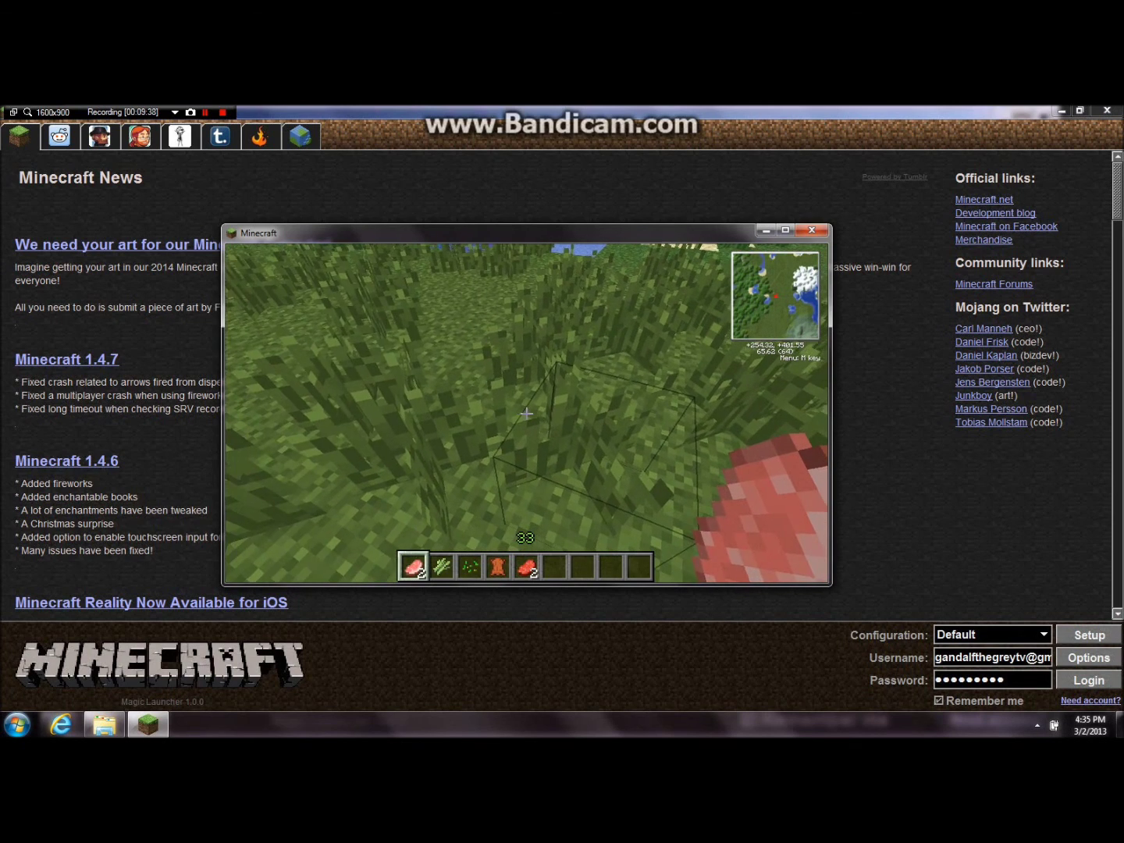
{"action": "key", "text": "w"}
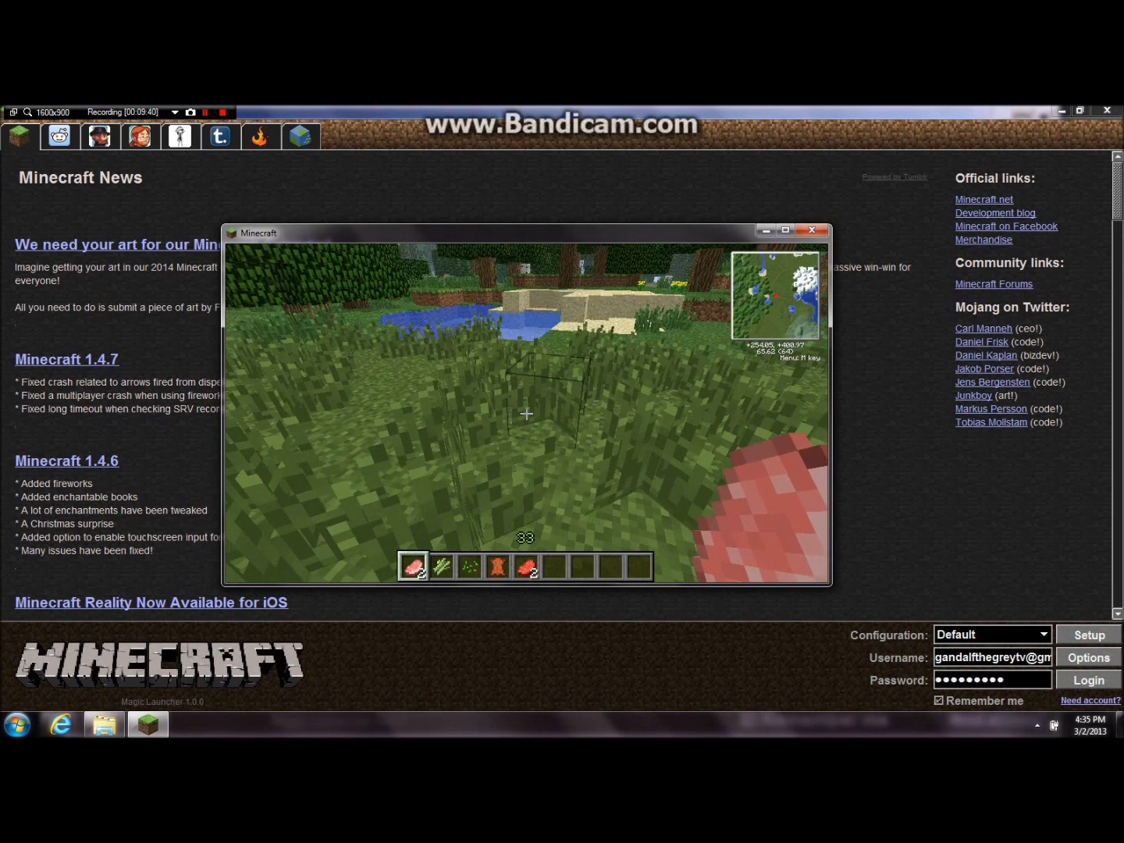
{"action": "mouse_move", "coordinate": [527, 414]}
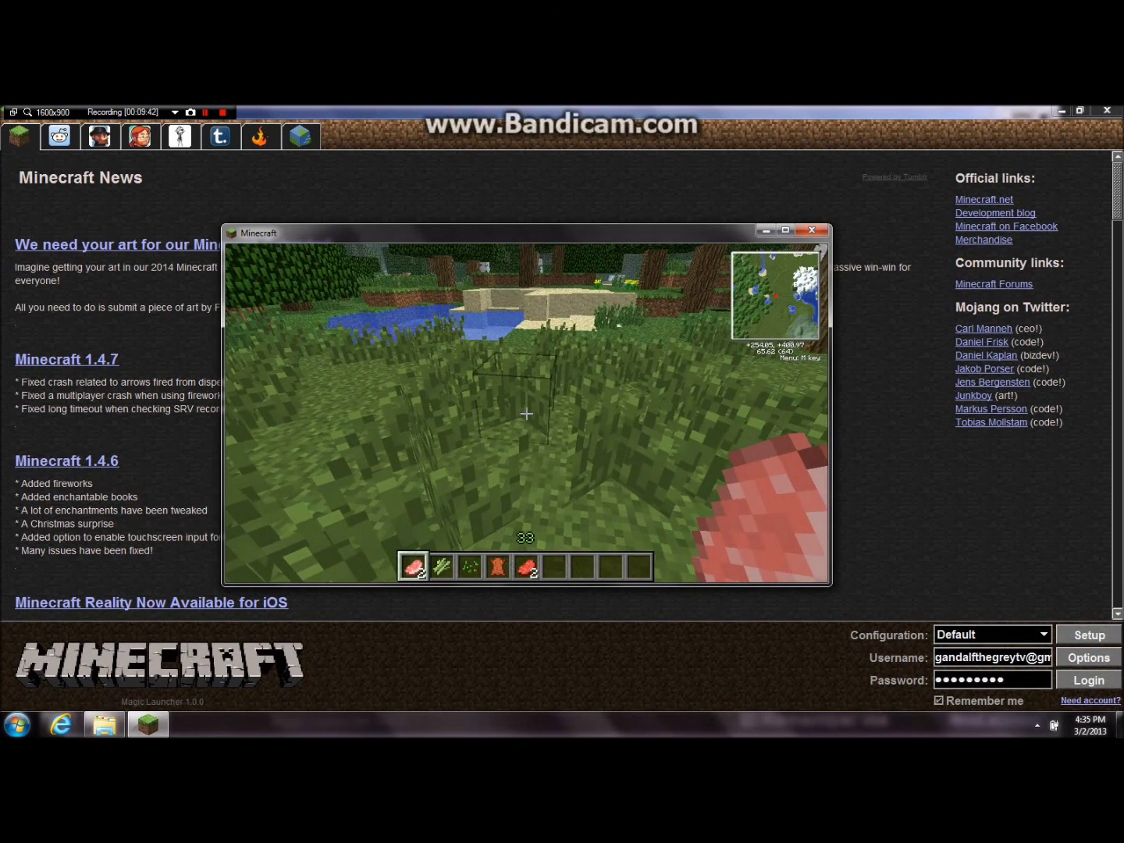
{"action": "key", "text": "space"}
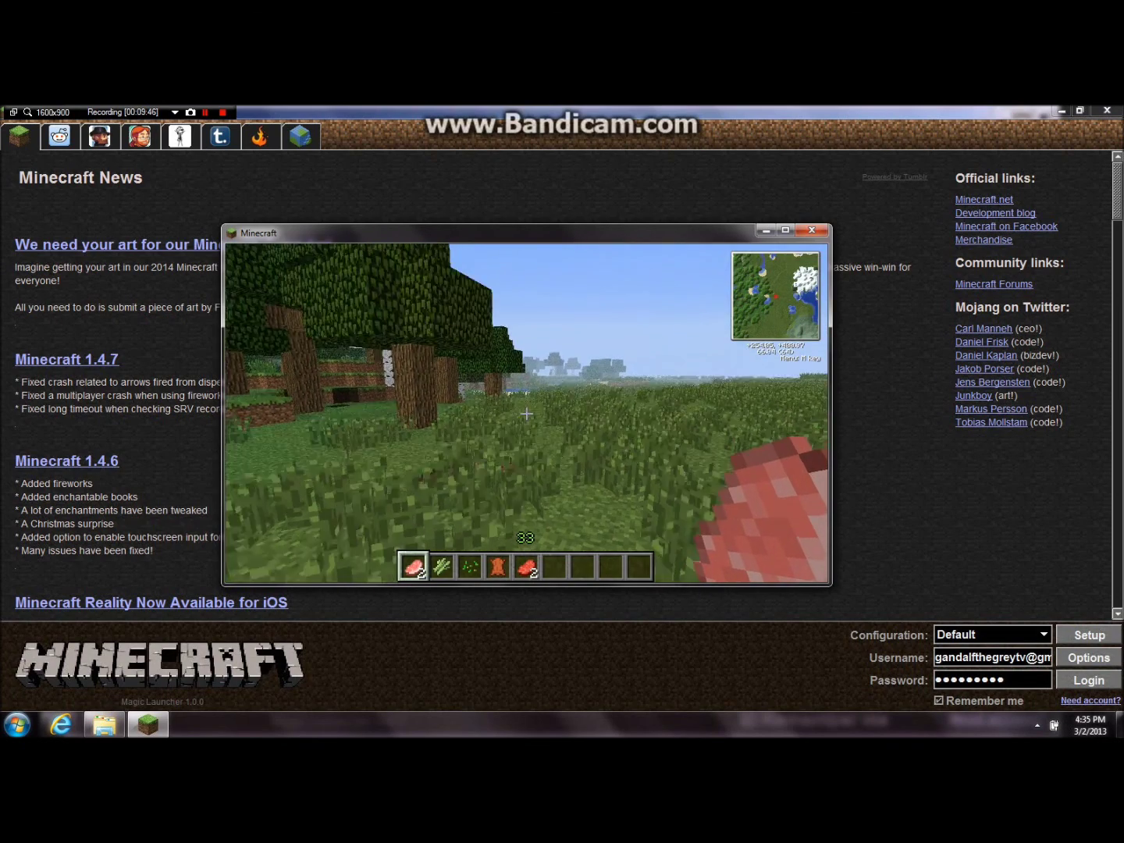
Save and leave the single-player world, and close the game to return to the launcher
{"action": "key", "text": "Escape"}
{"action": "left_click", "coordinate": [526, 489]}
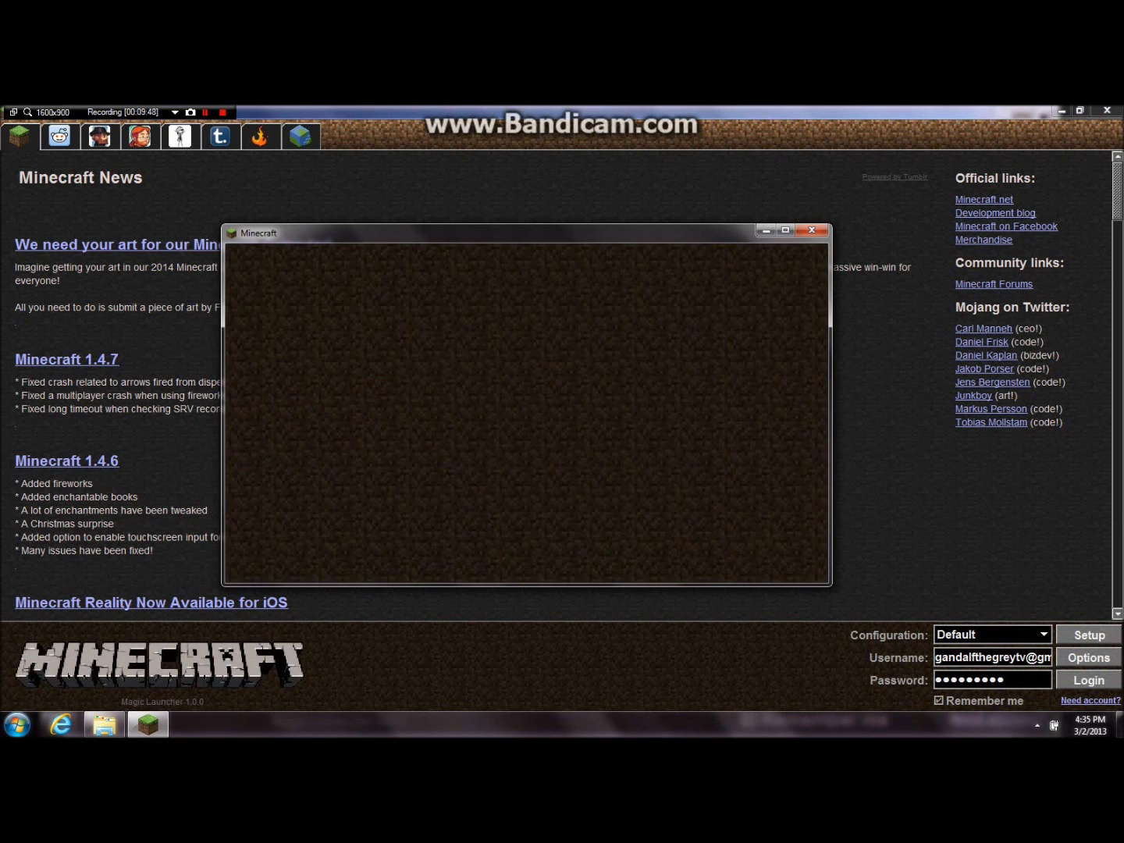
{"action": "left_click", "coordinate": [576, 459]}
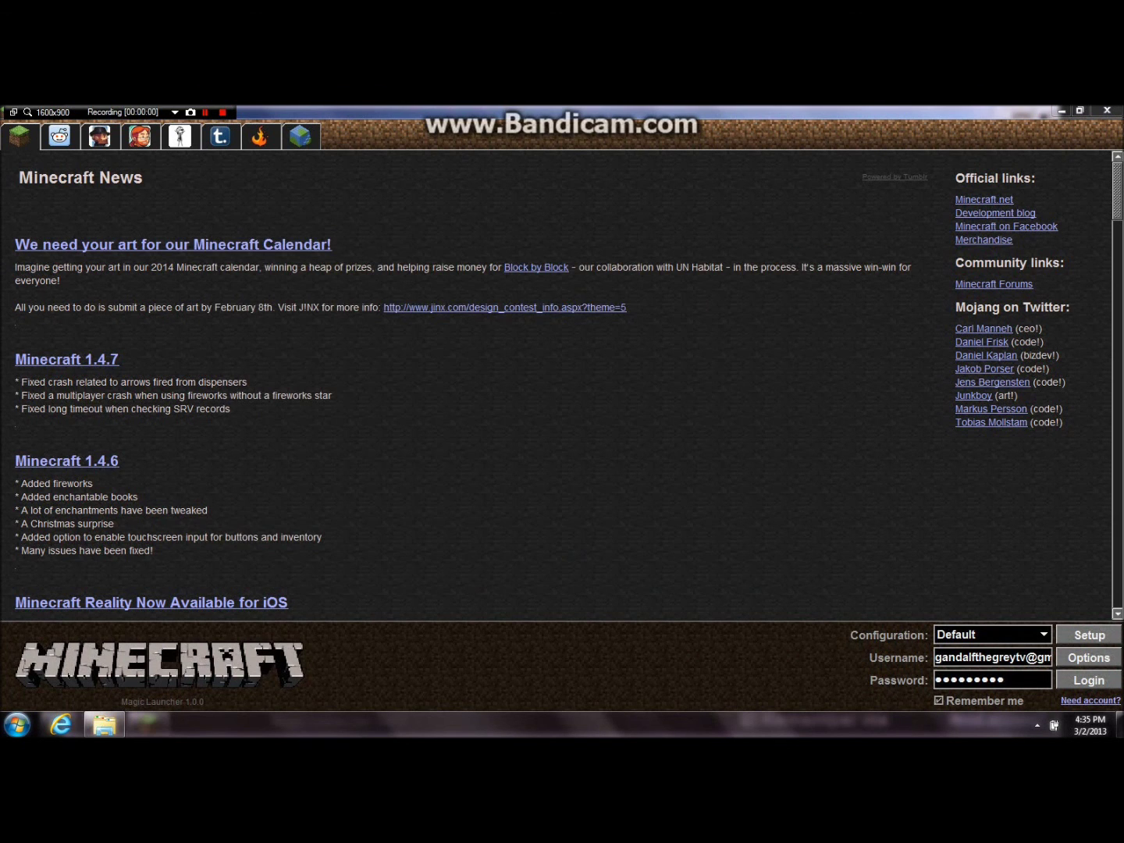